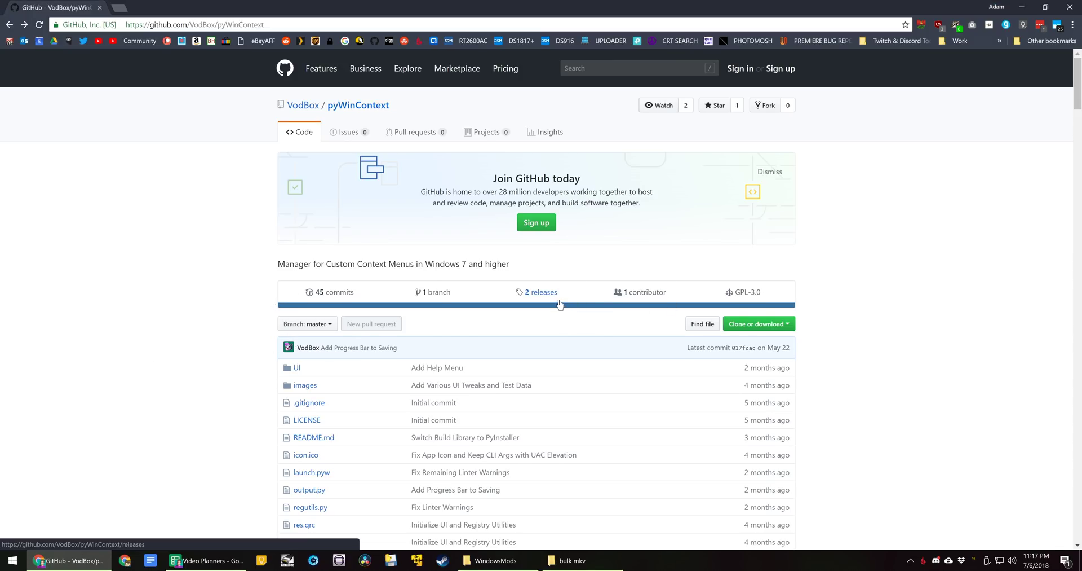
# Examine the pyWinContext repository's file list and README, including the description and the application screenshot.
pyautogui.scroll(-2, 564, 306)
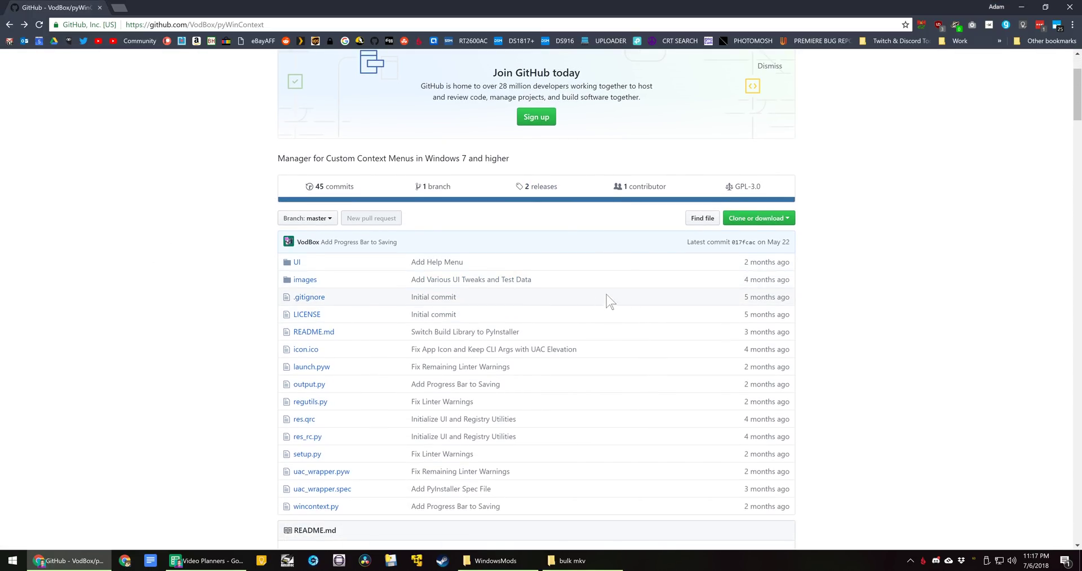
pyautogui.scroll(-2, 369, 372)
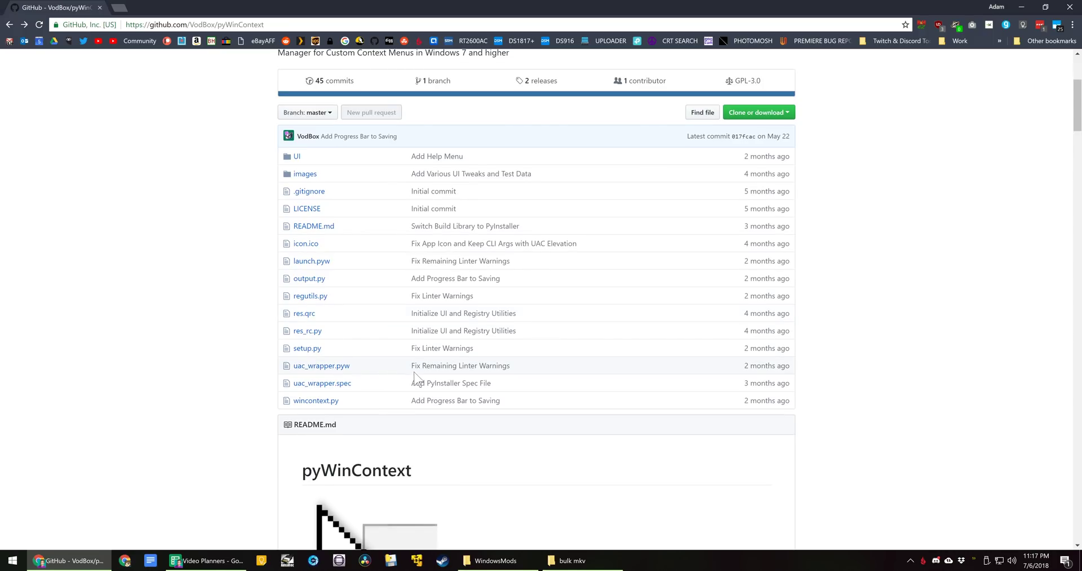
pyautogui.scroll(4, 416, 378)
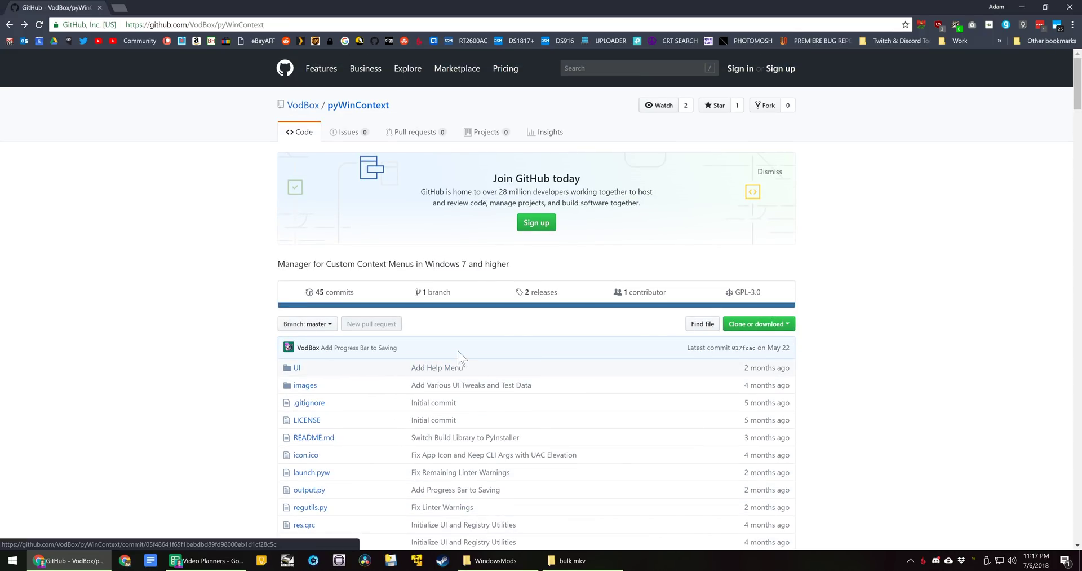
pyautogui.scroll(-2, 460, 341)
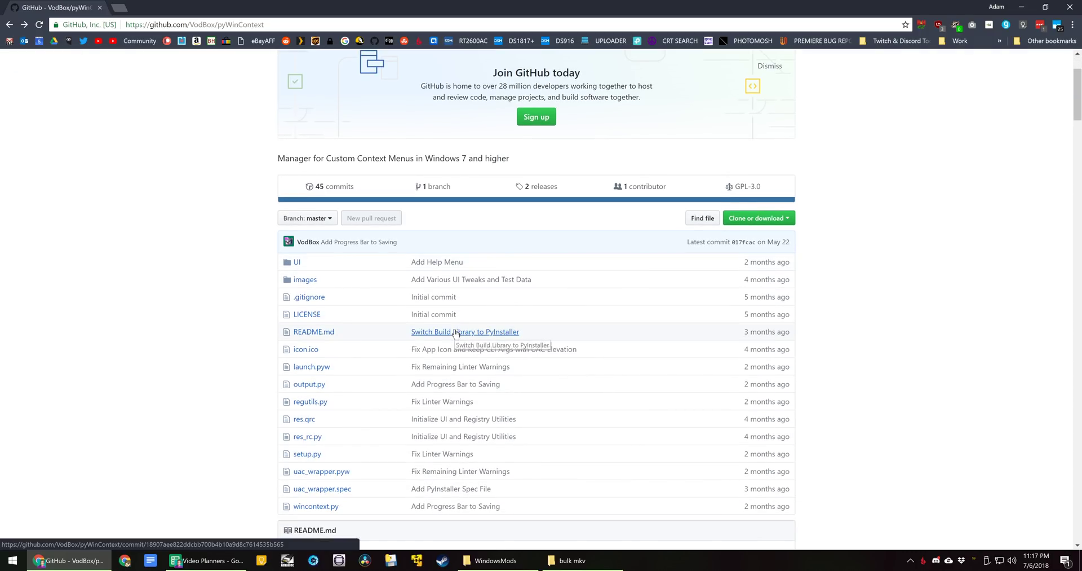
pyautogui.scroll(-7, 456, 333)
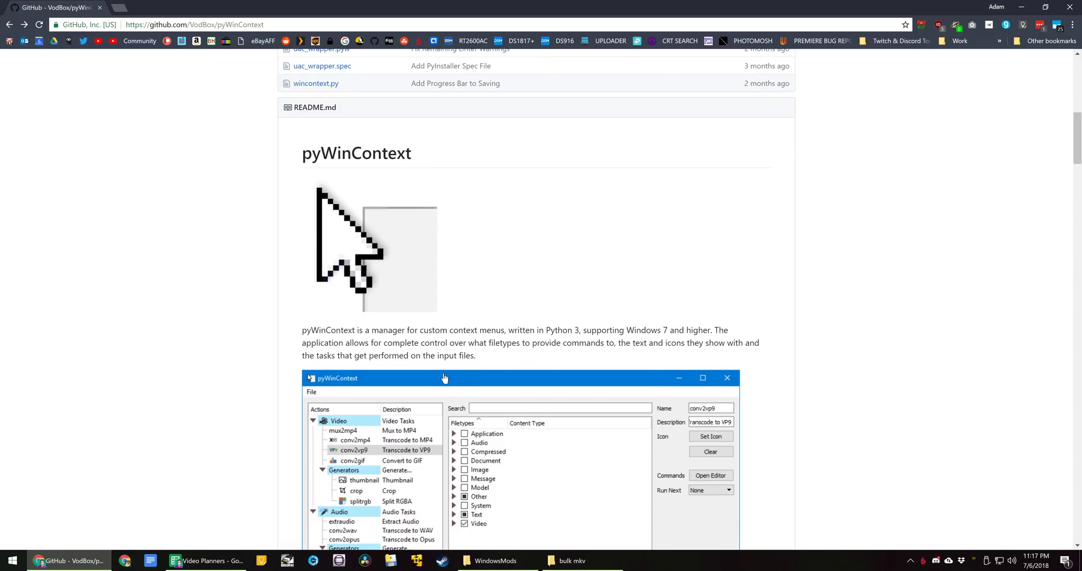
pyautogui.scroll(-2, 445, 377)
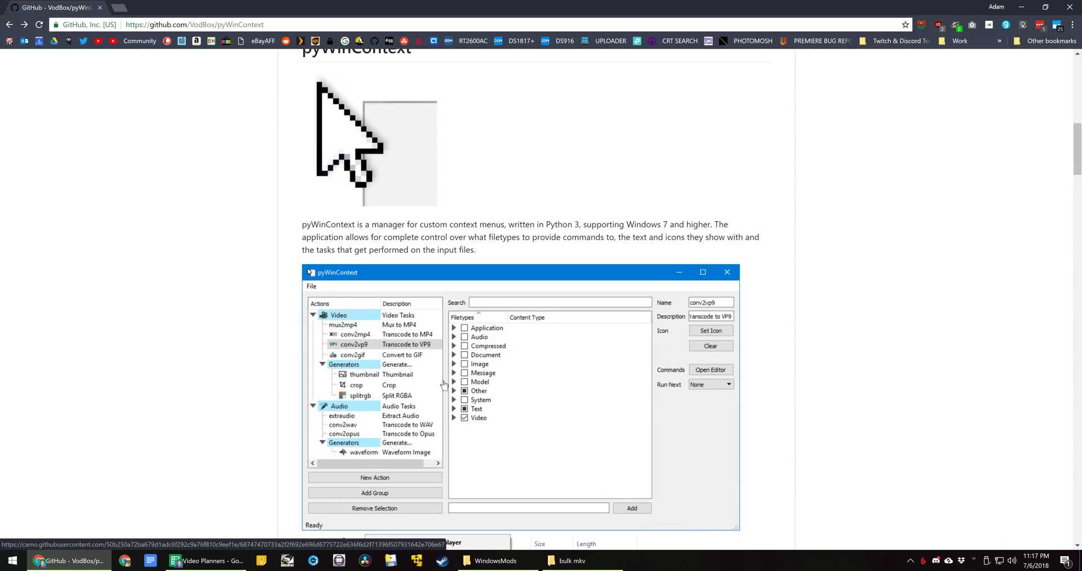
pyautogui.scroll(10, 441, 378)
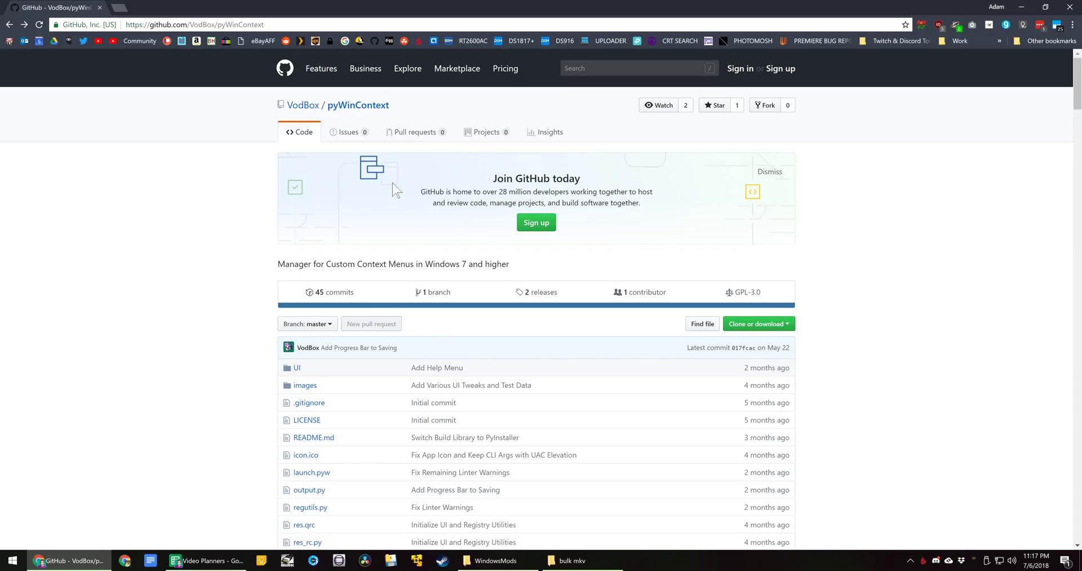
pyautogui.scroll(-1, 404, 241)
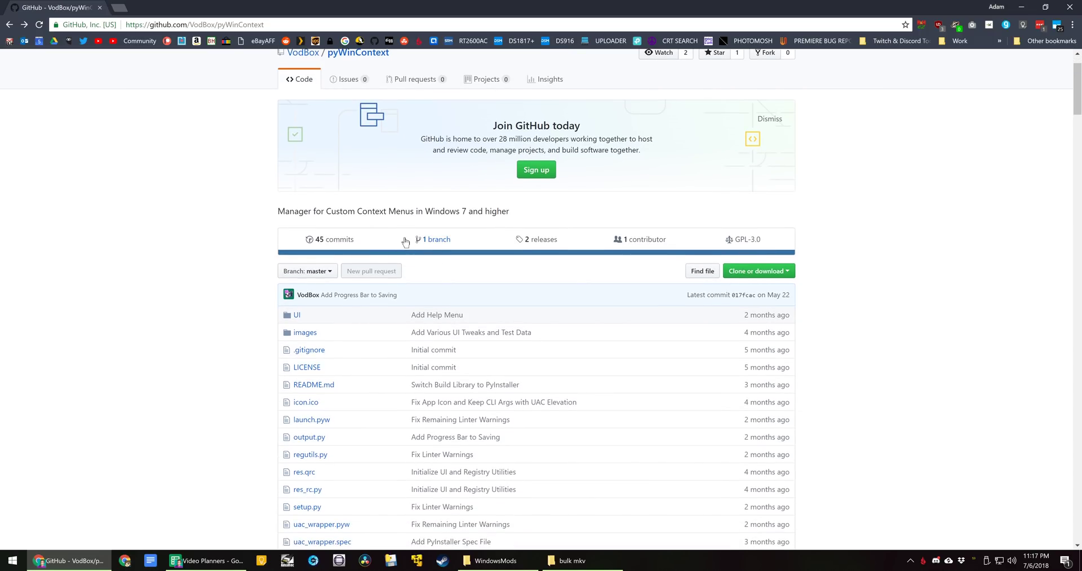
pyautogui.doubleClick(199, 24)
pyautogui.click(220, 127)
pyautogui.scroll(-7, 448, 244)
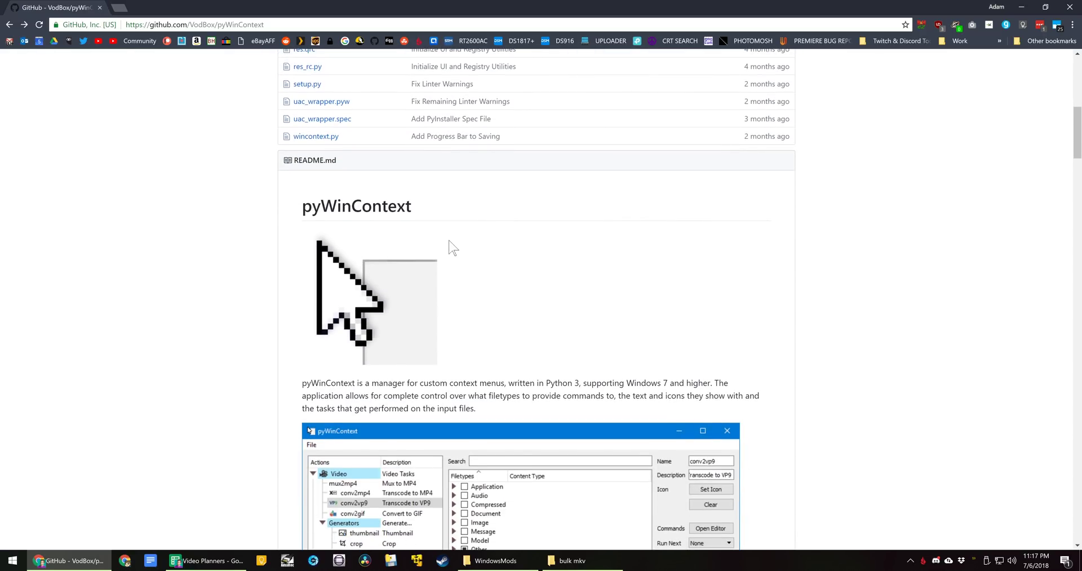
pyautogui.scroll(-3, 452, 242)
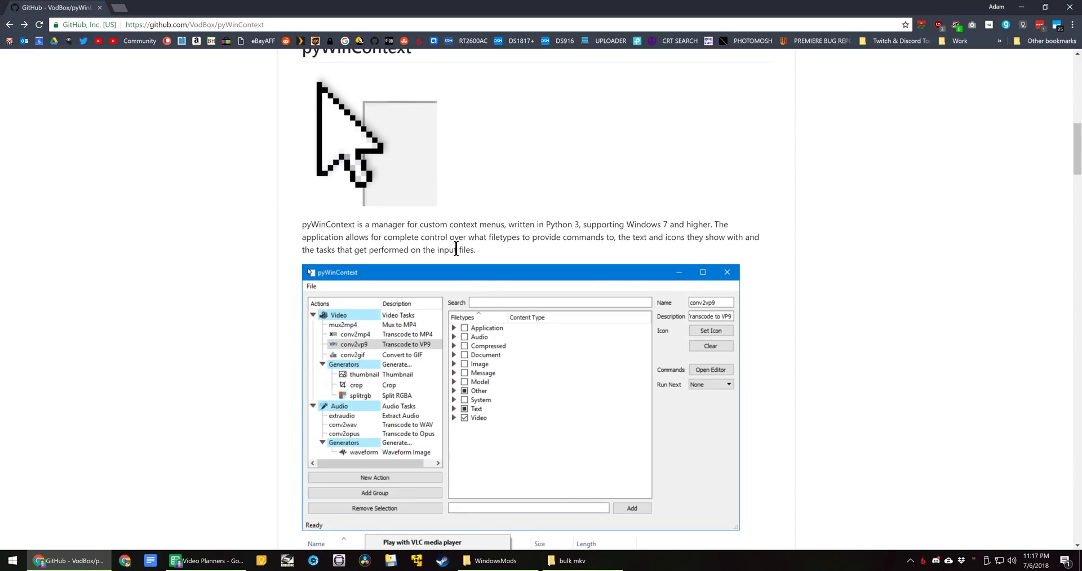
# Bring up the recordings folder in File Explorer and open the Shadowplay folder under Record.
pyautogui.click(570, 560)
pyautogui.scroll(4, 495, 254)
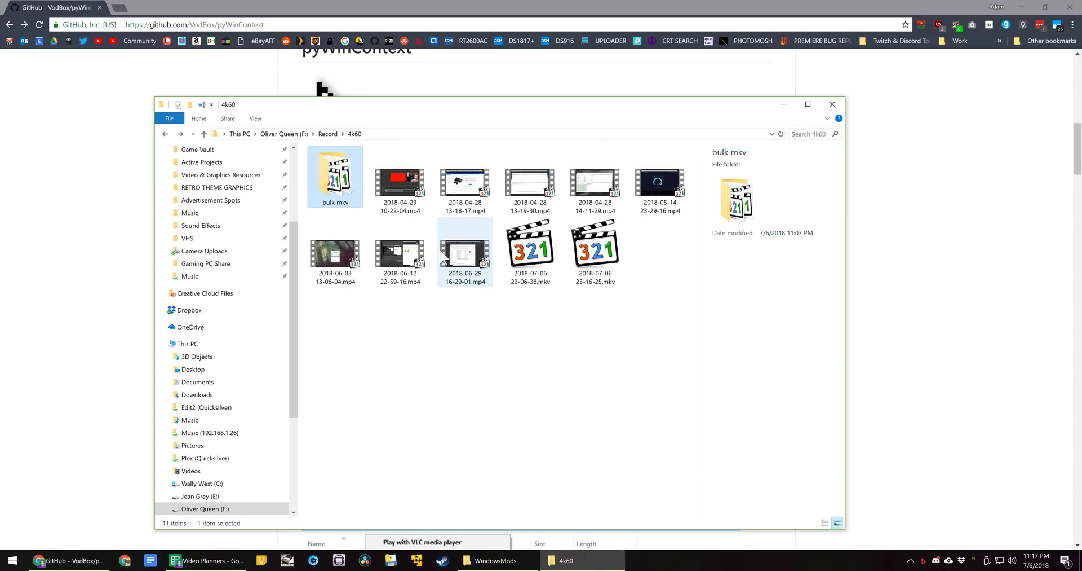
pyautogui.press('BackSpace')
pyautogui.doubleClick(337, 276)
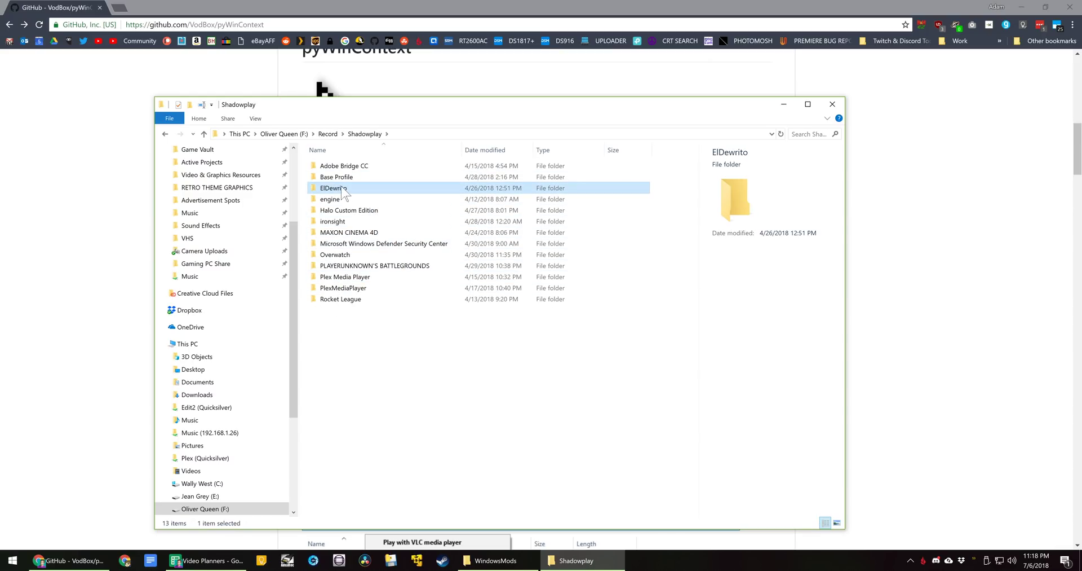
# Check the contents of the ElDewrito, Base Profile and Adobe Bridge CC folders for a sample video.
pyautogui.doubleClick(351, 188)
pyautogui.press('BackSpace')
pyautogui.doubleClick(357, 179)
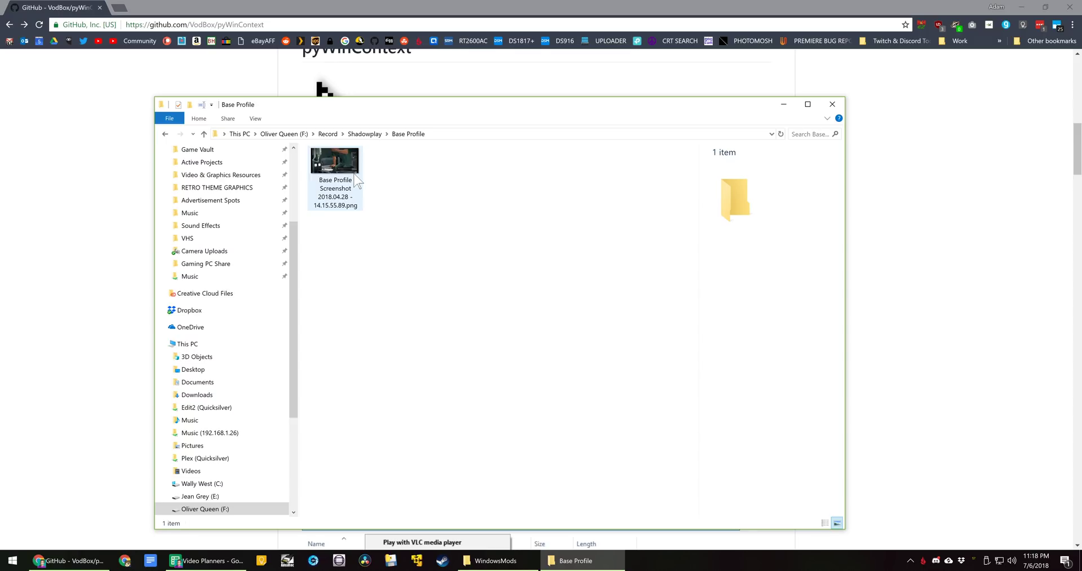
pyautogui.press('BackSpace')
pyautogui.doubleClick(342, 163)
pyautogui.press('BackSpace')
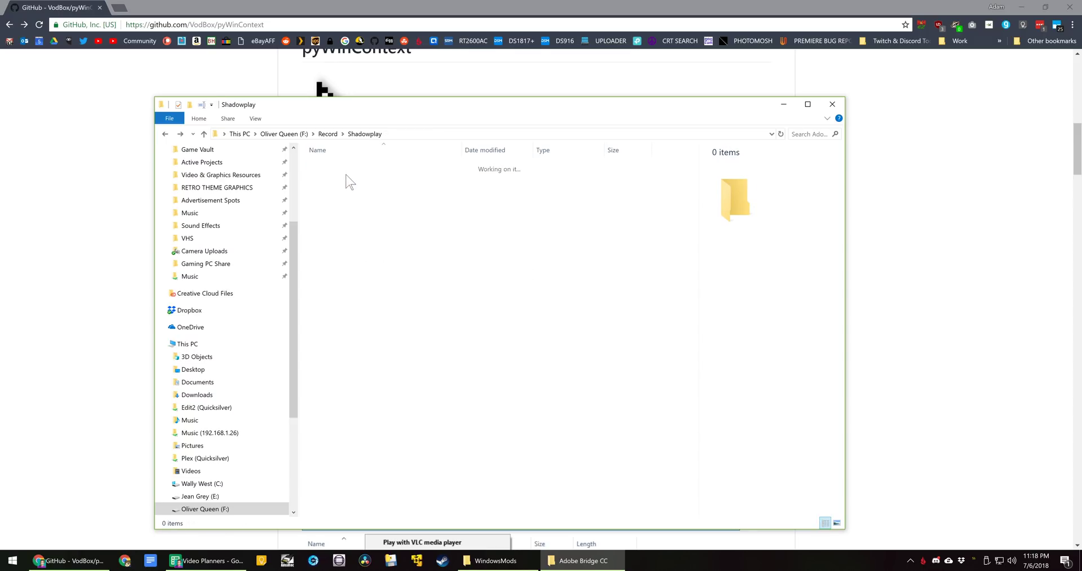
# Open the Halo Custom Edition folder and select the video recorded at 20.01.08.03.
pyautogui.doubleClick(351, 212)
pyautogui.press('BackSpace')
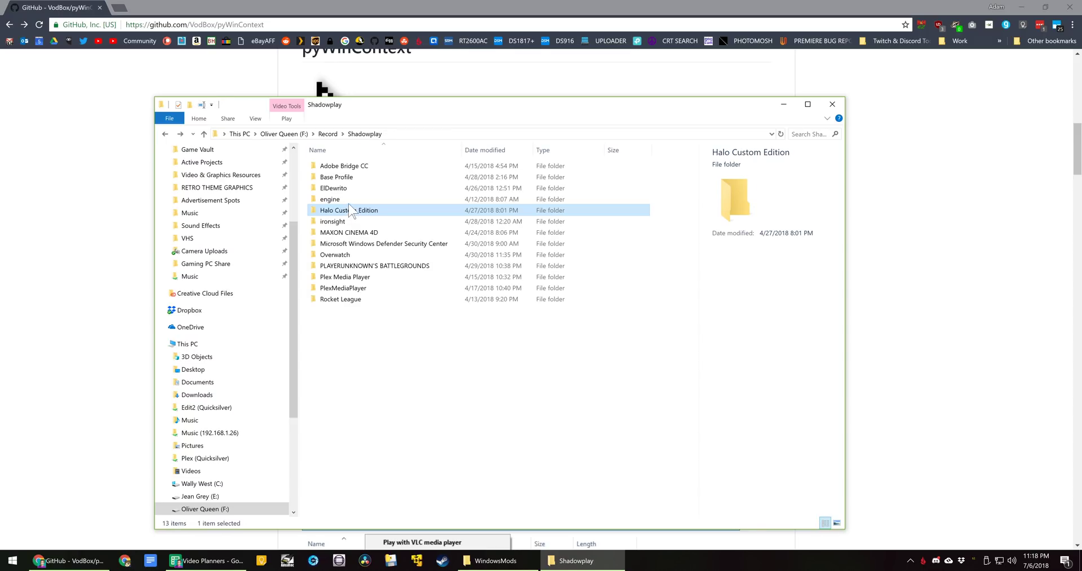
pyautogui.doubleClick(350, 211)
pyautogui.click(387, 210)
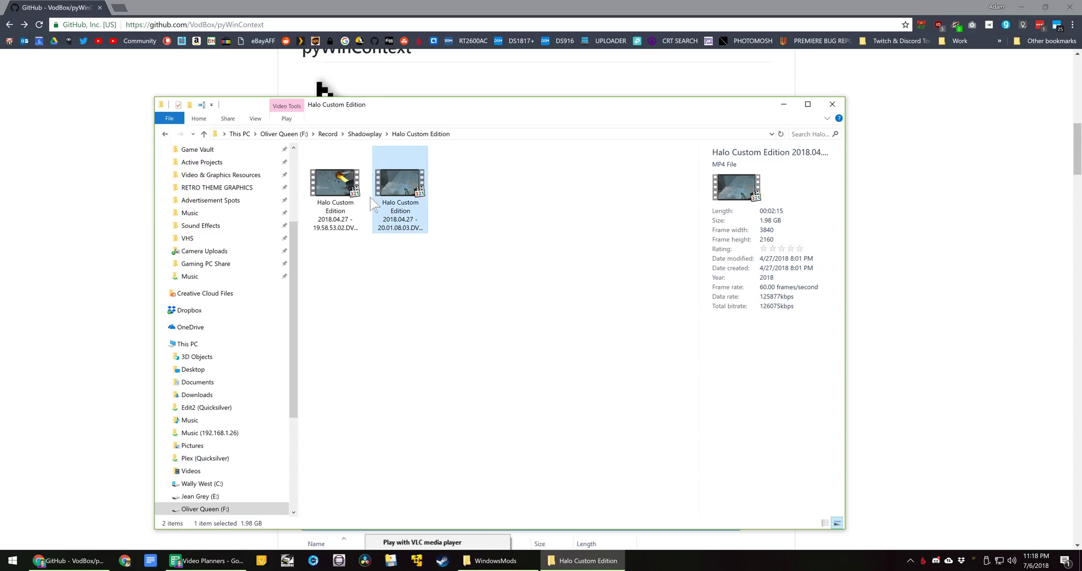
pyautogui.click(361, 198)
pyautogui.click(389, 194)
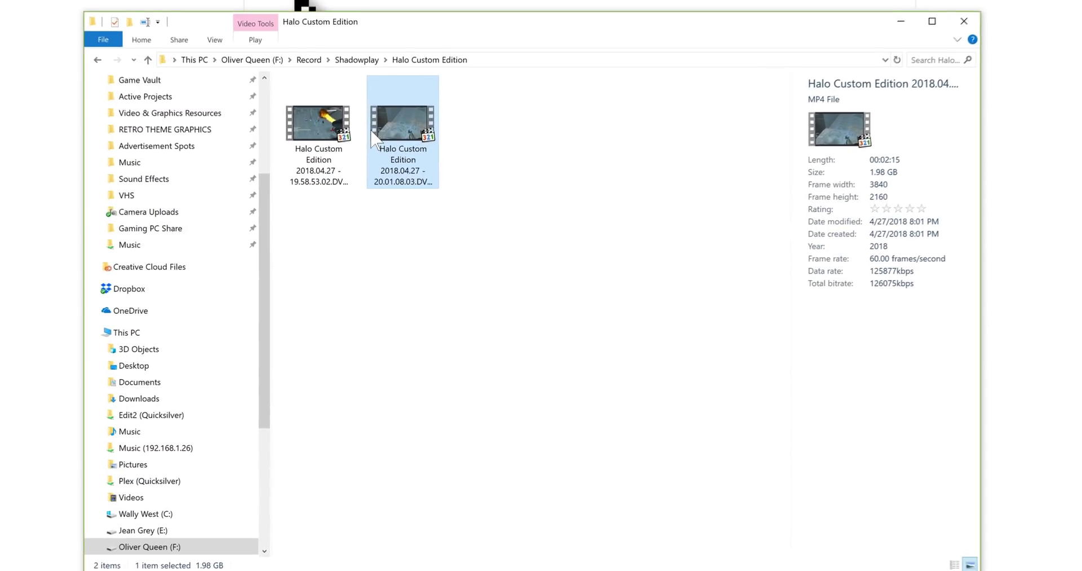
pyautogui.moveTo(374, 163)
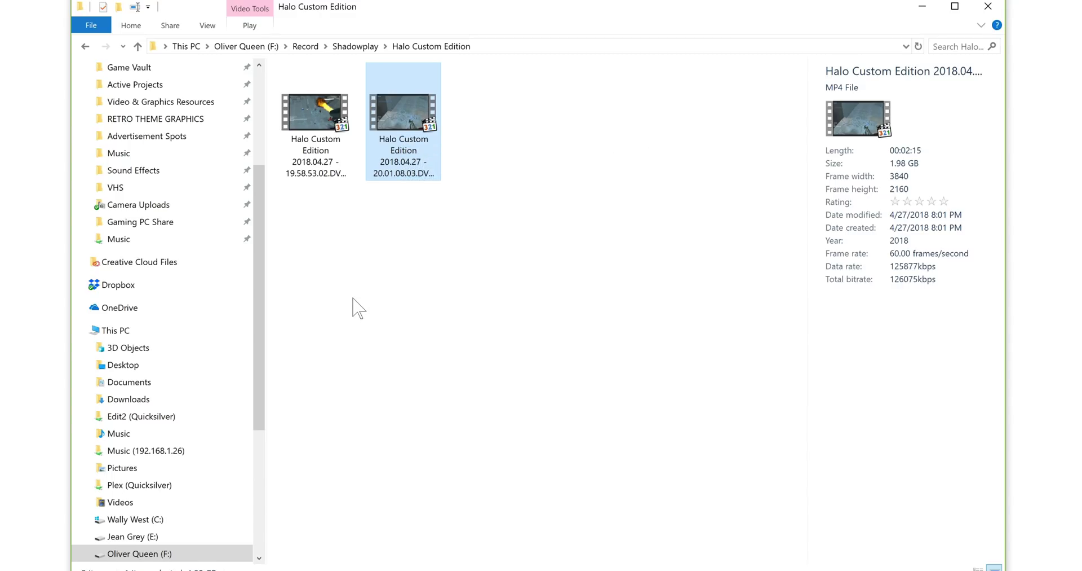
# Open a Command Prompt with cmd, enter the beginning of an "ffmpeg -i" command, and close it without running anything.
pyautogui.press('super')
pyautogui.press('super+r')
pyautogui.write('cmd')
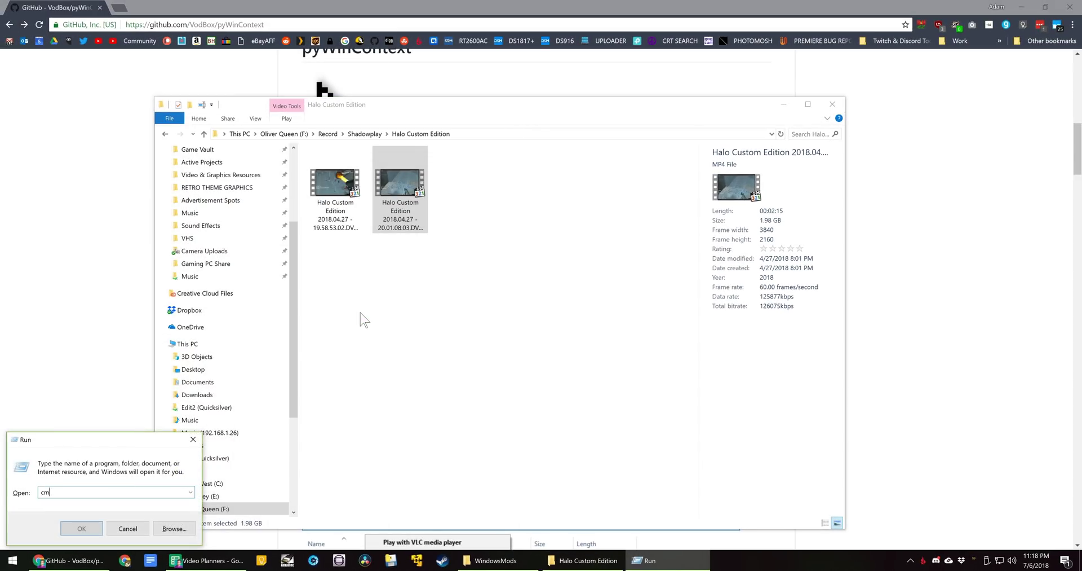
pyautogui.press('Return')
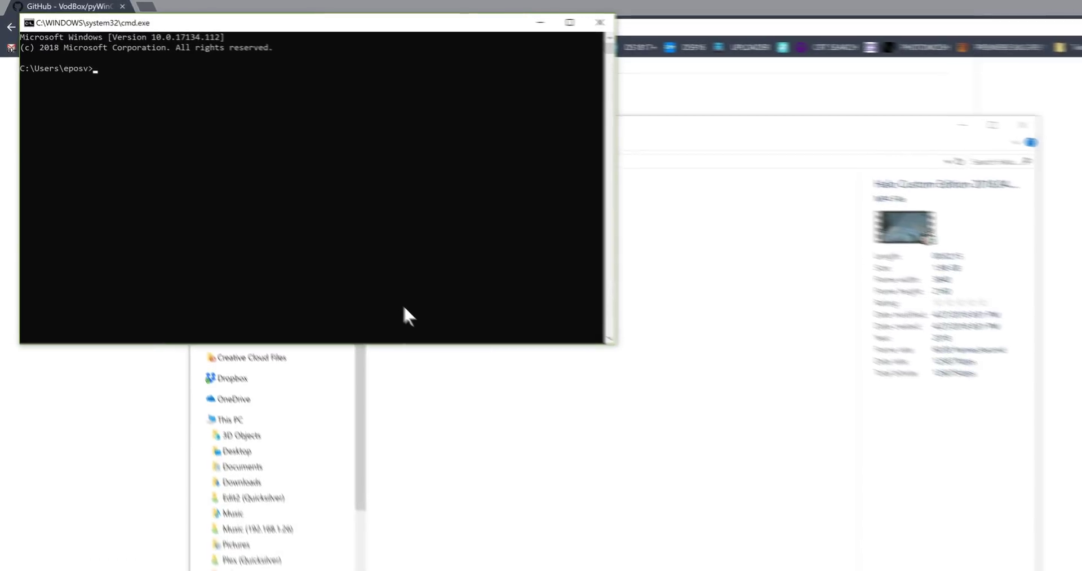
pyautogui.write('ffmpeg -i')
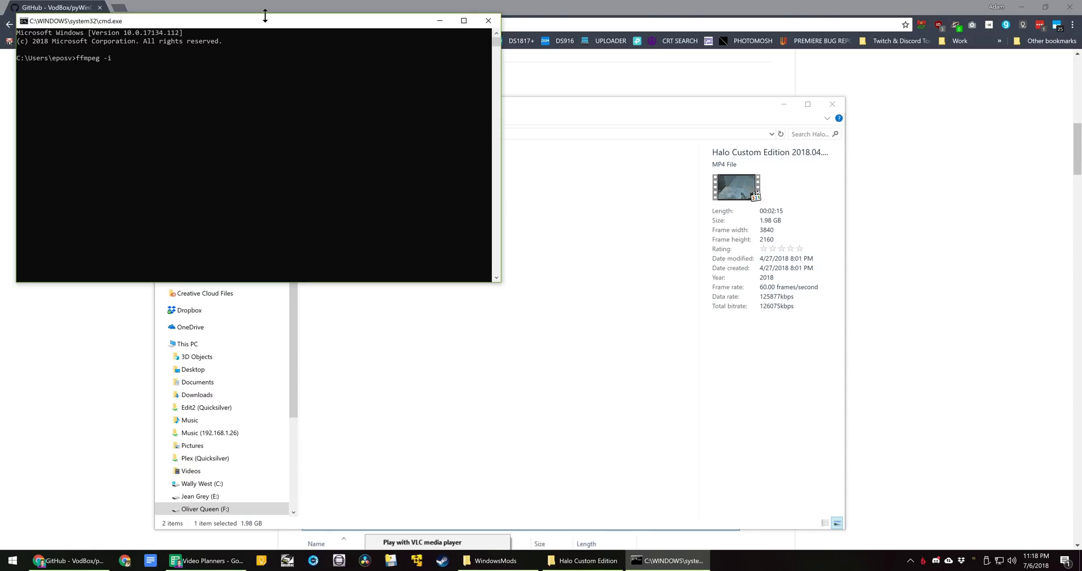
pyautogui.moveTo(264, 17); pyautogui.dragTo(425, 78)
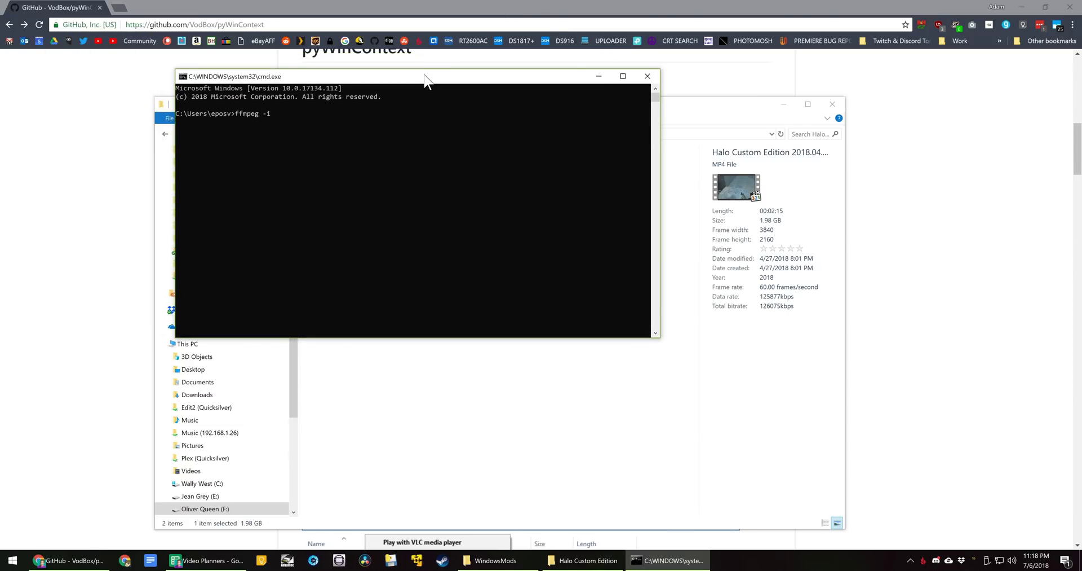
pyautogui.click(648, 76)
# Return to the pyWinContext README in the browser and examine its screenshots of the application and context menu.
pyautogui.click(880, 186)
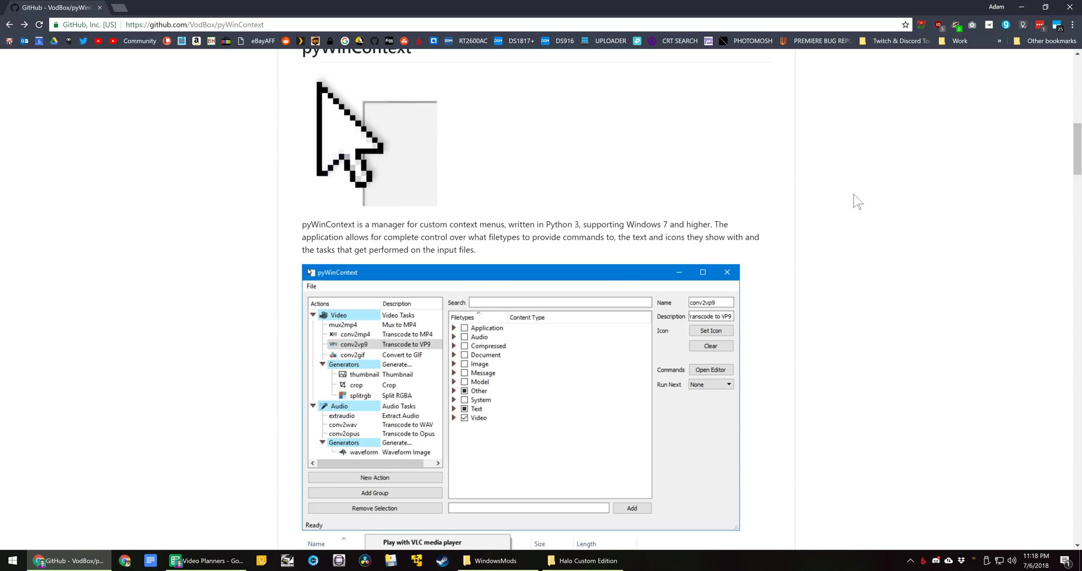
pyautogui.scroll(-2, 558, 274)
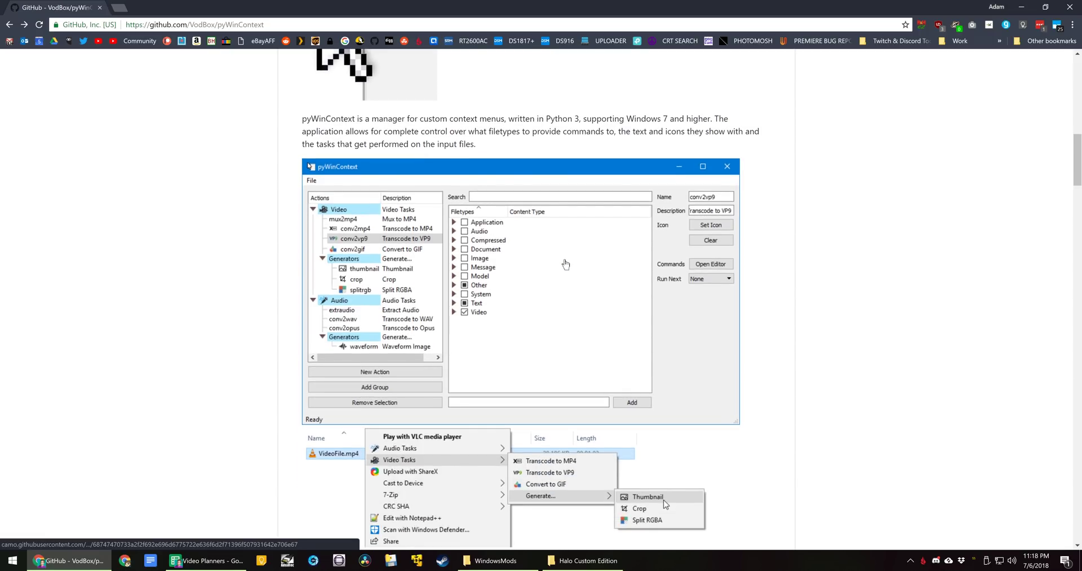
pyautogui.scroll(-2, 566, 263)
# Bring the Halo Custom Edition folder forward and view the Video Transcode options for its 20.01.08.03 video.
pyautogui.click(584, 559)
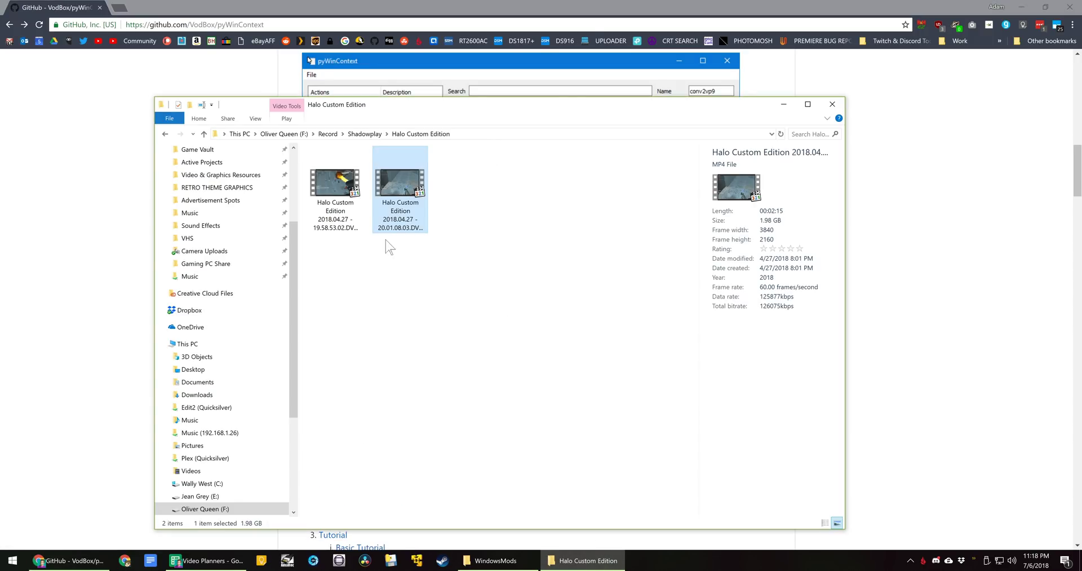
pyautogui.rightClick(394, 196)
pyautogui.moveTo(468, 228)
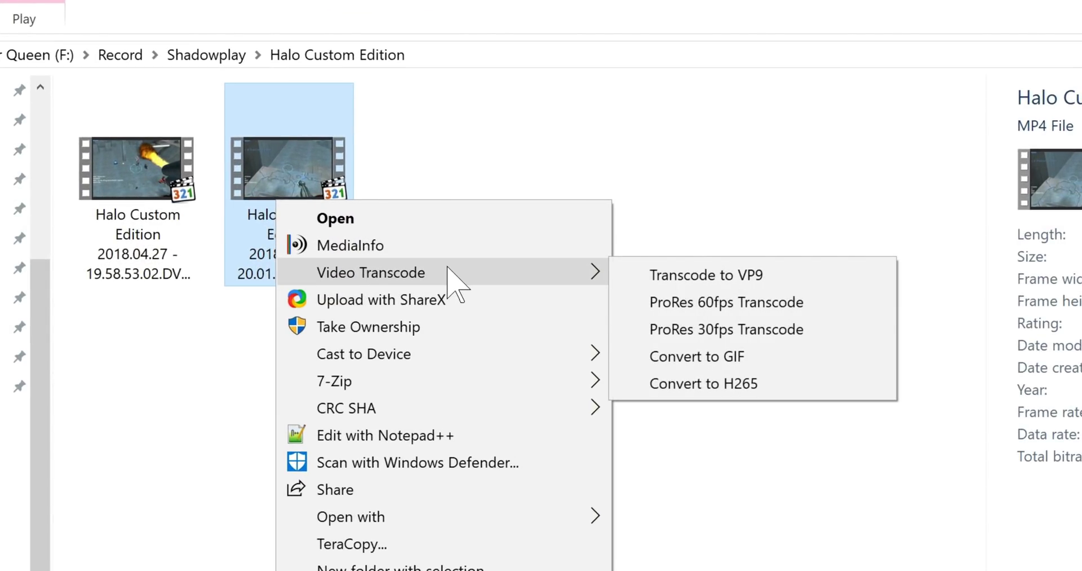
pyautogui.click(611, 169)
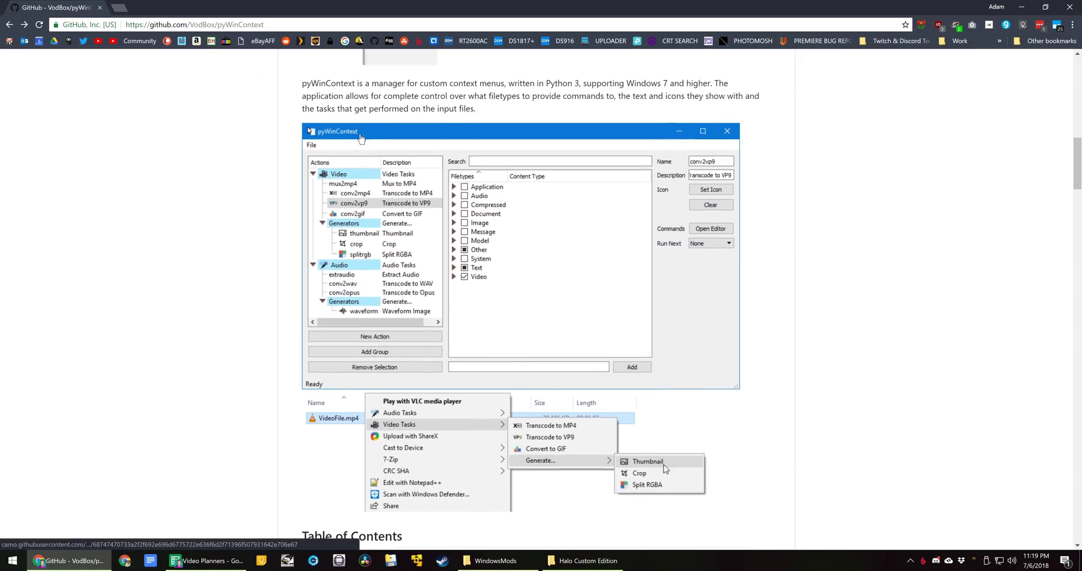
# Examine the README's application screenshot, the context menu example and the Table of Contents.
pyautogui.scroll(-1, 665, 503)
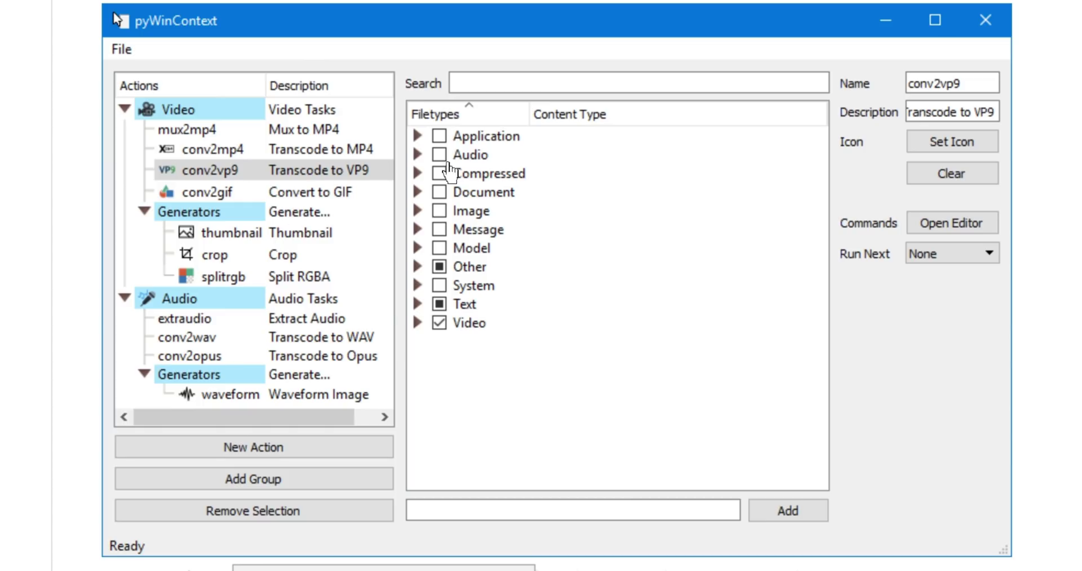
pyautogui.scroll(-8, 463, 200)
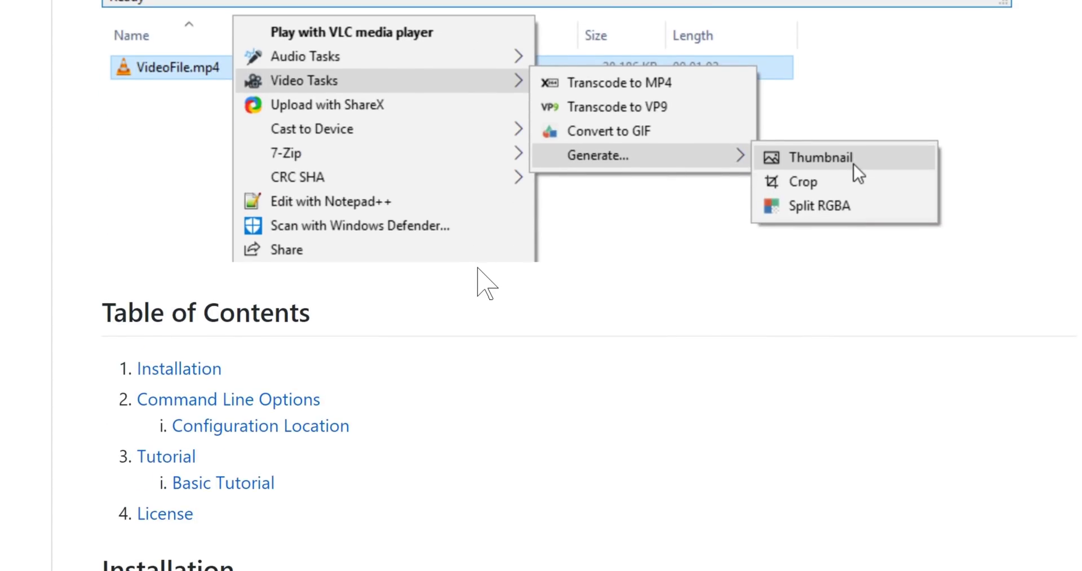
pyautogui.scroll(-7, 489, 278)
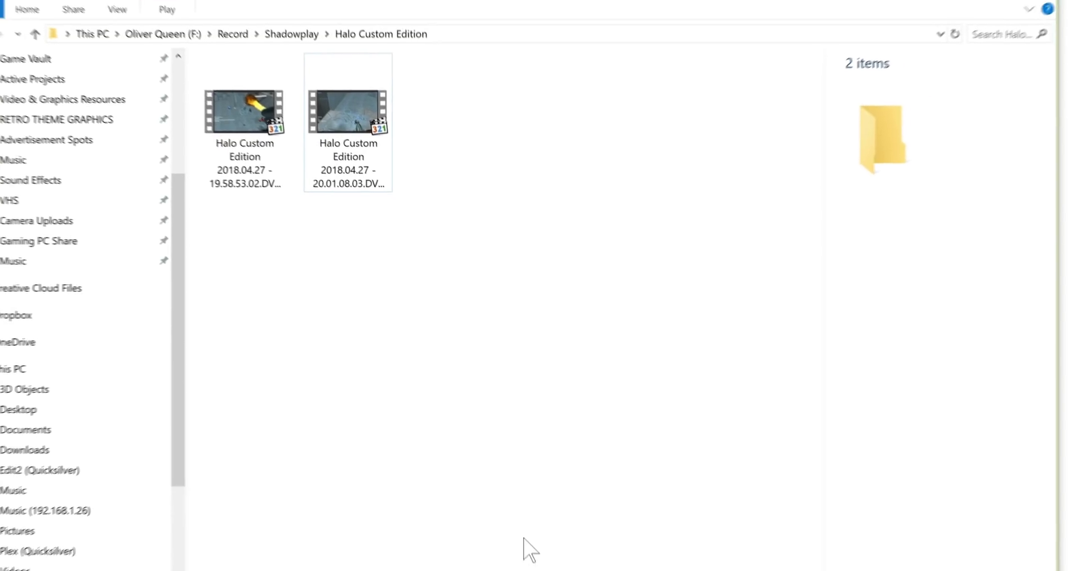
# Review the 20.01.08.03 video's Video Transcode choices again, down to Convert to H265, and dismiss them without converting.
pyautogui.rightClick(344, 104)
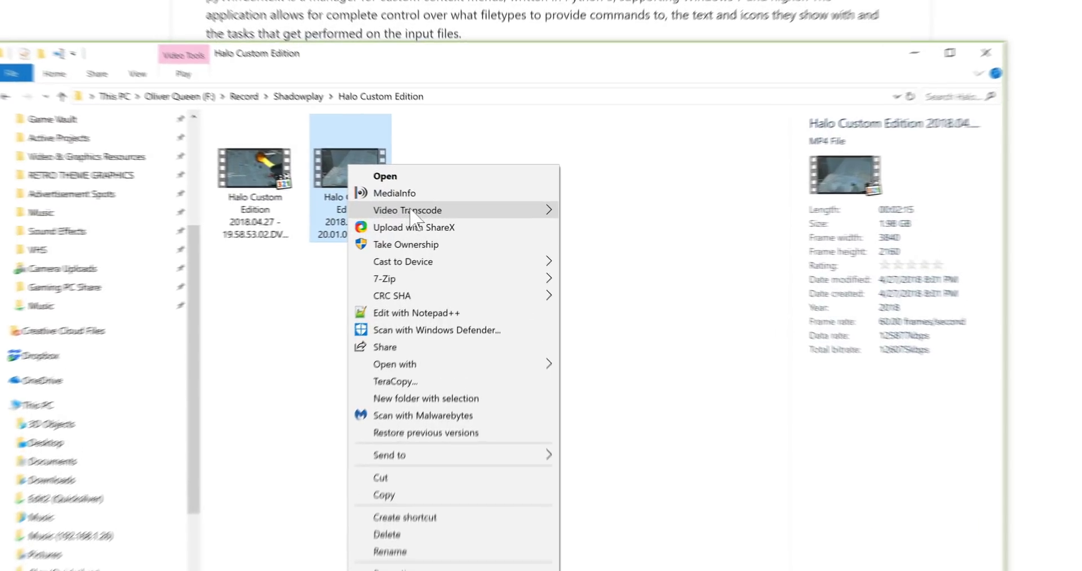
pyautogui.moveTo(444, 210)
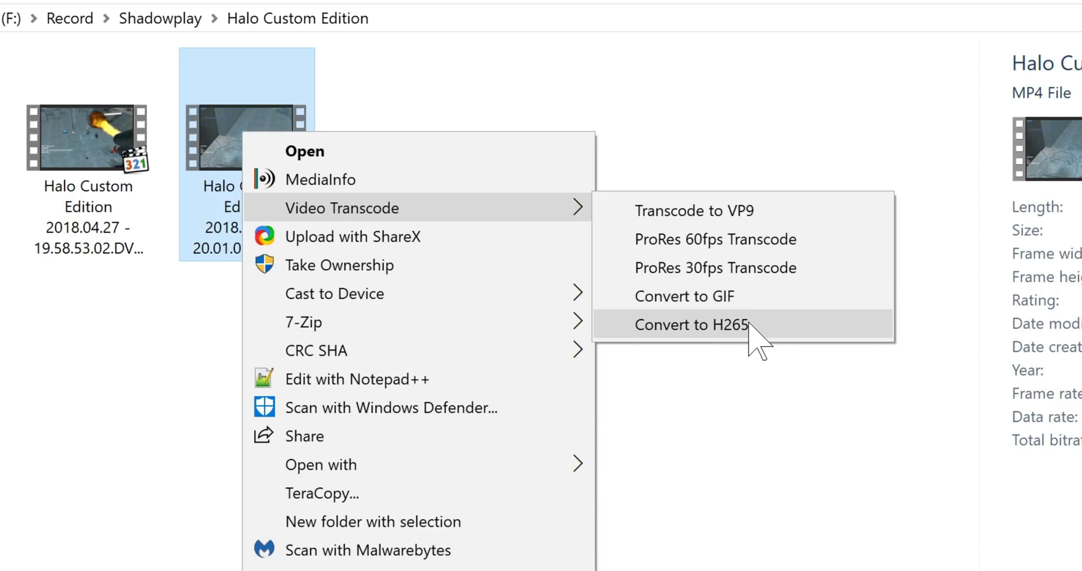
pyautogui.click(496, 85)
pyautogui.click(263, 201)
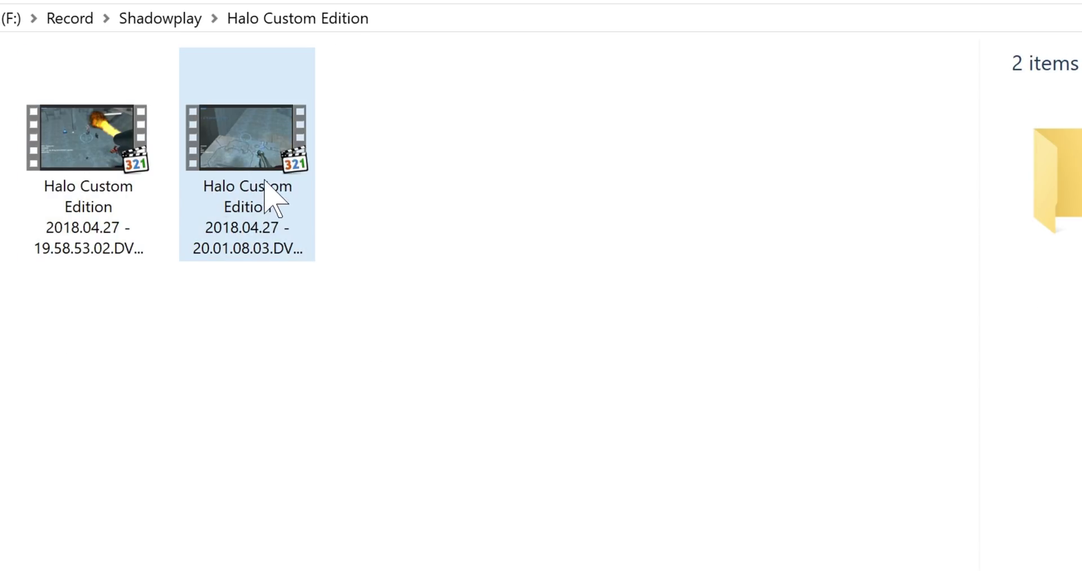
pyautogui.hotkey('alt', 'Up')
pyautogui.hotkey('alt', 'Up')
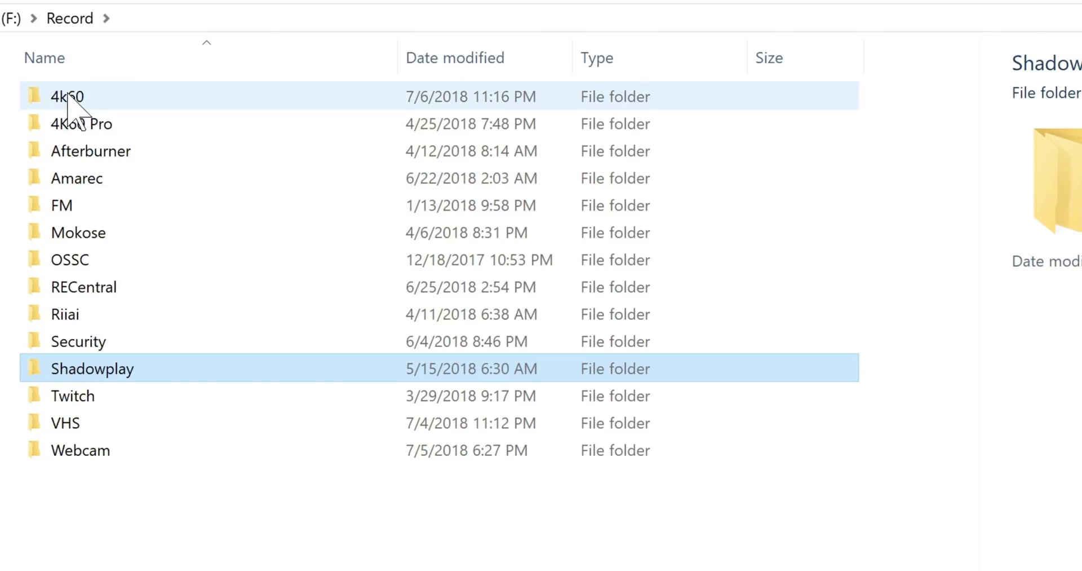
pyautogui.doubleClick(65, 96)
pyautogui.click(768, 358)
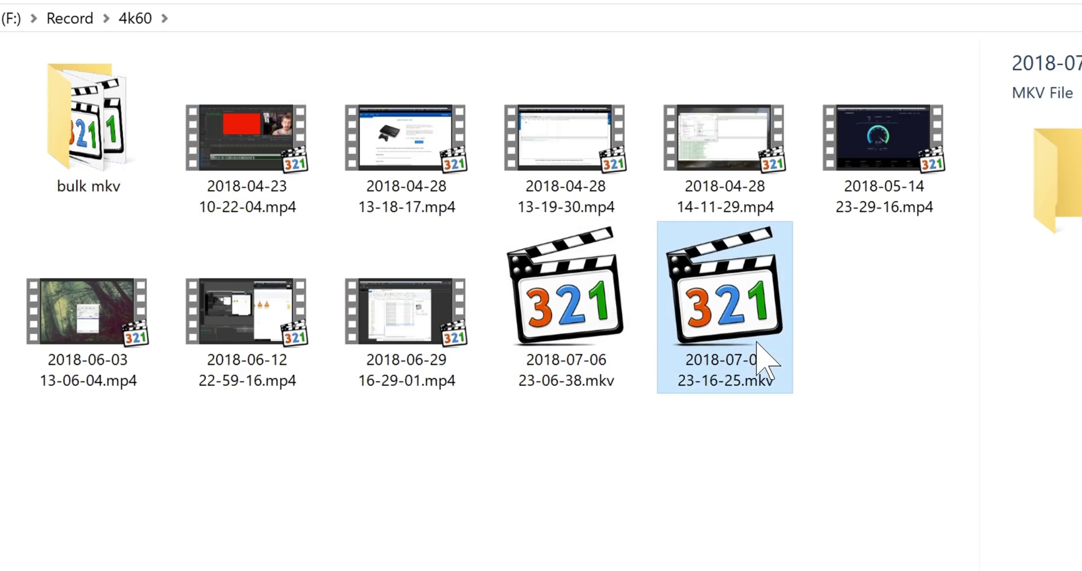
pyautogui.rightClick(788, 290)
pyautogui.moveTo(619, 313)
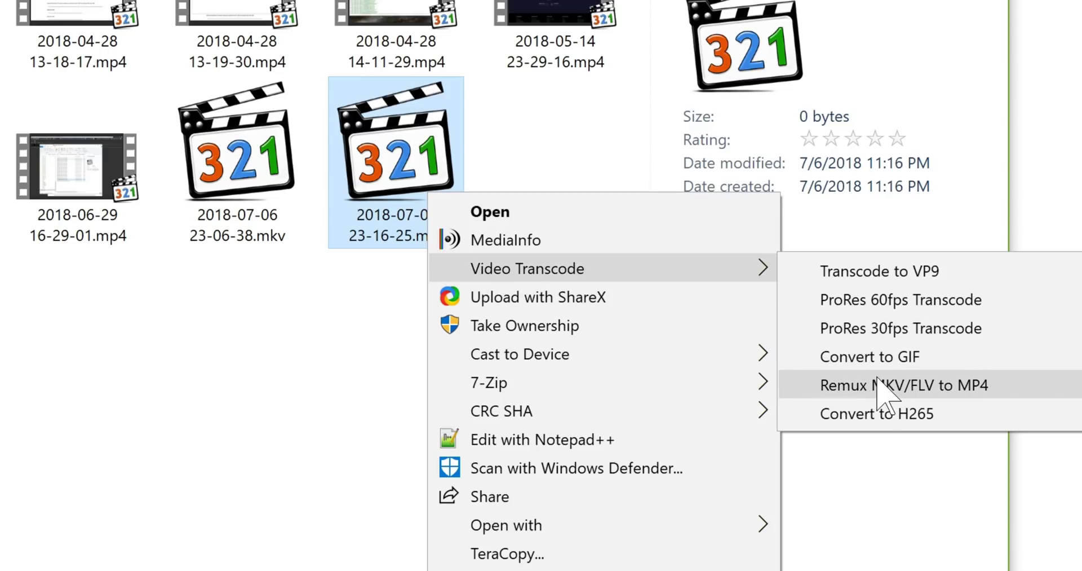
pyautogui.click(308, 286)
pyautogui.click(273, 174)
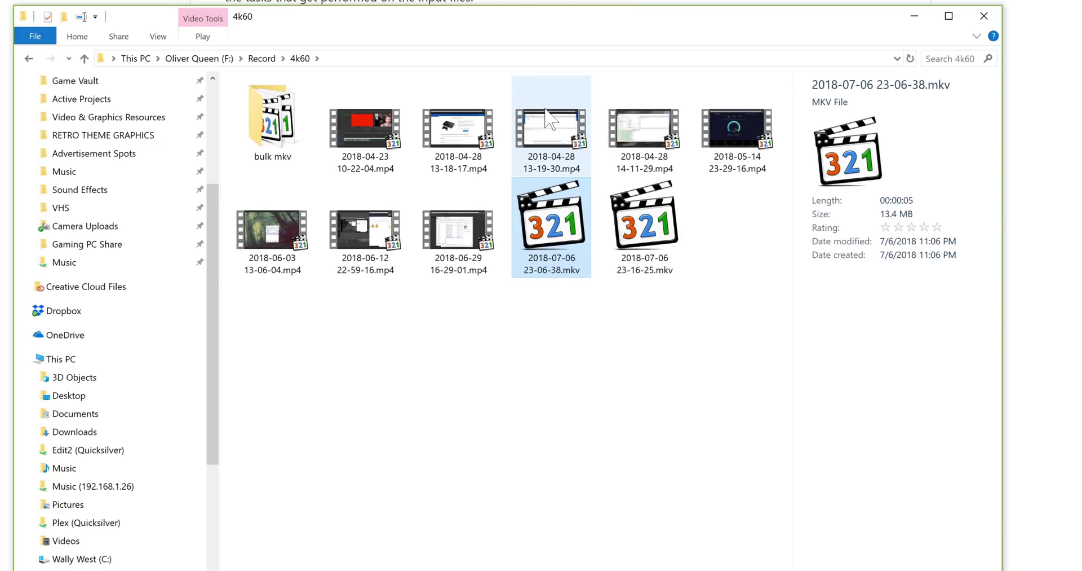
pyautogui.moveTo(549, 262)
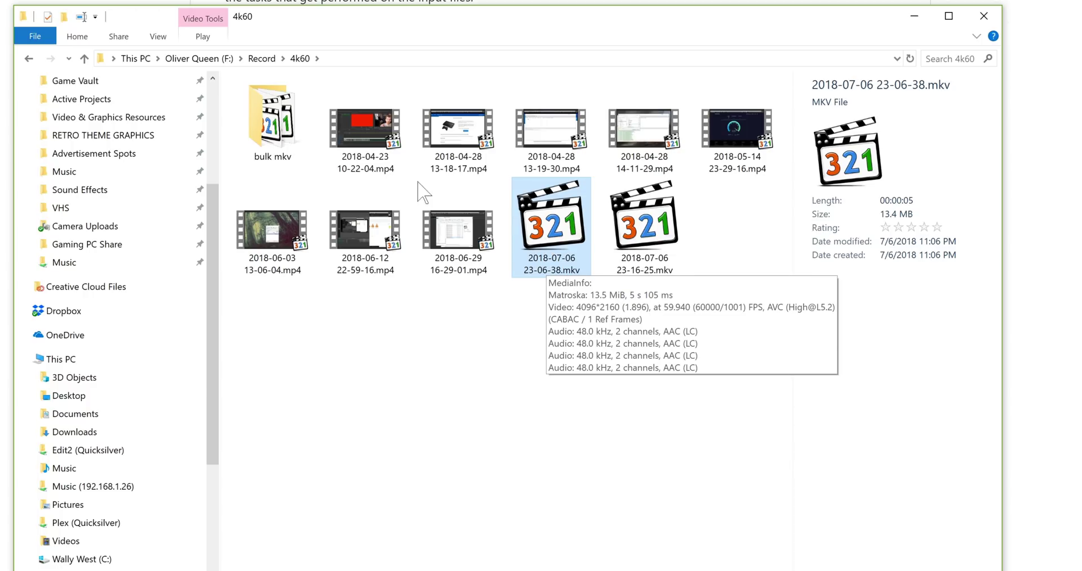
pyautogui.doubleClick(273, 125)
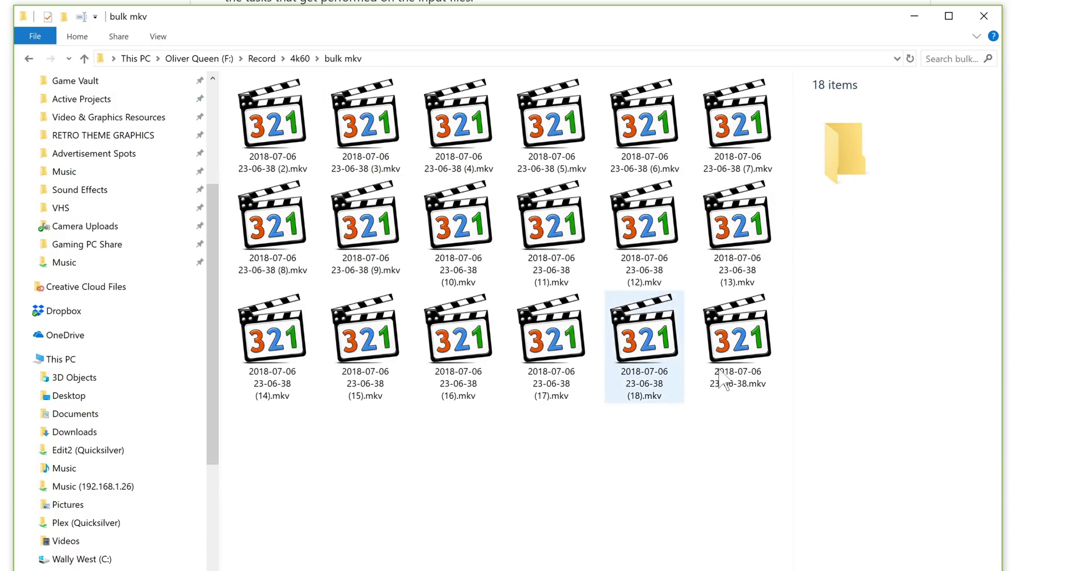
pyautogui.click(307, 125)
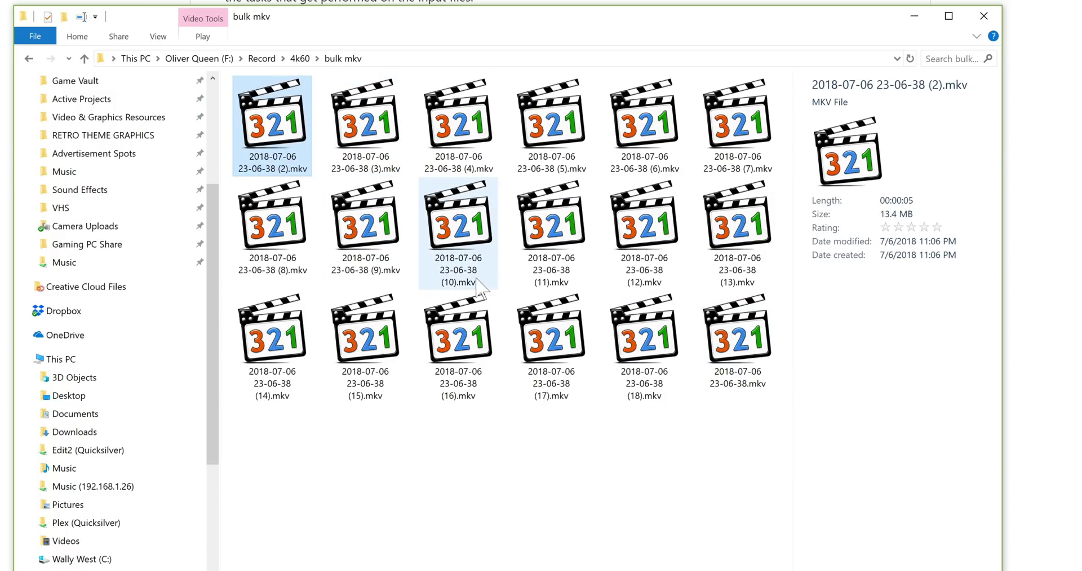
pyautogui.keyDown('shift'); pyautogui.click(478, 343); pyautogui.keyUp('shift')
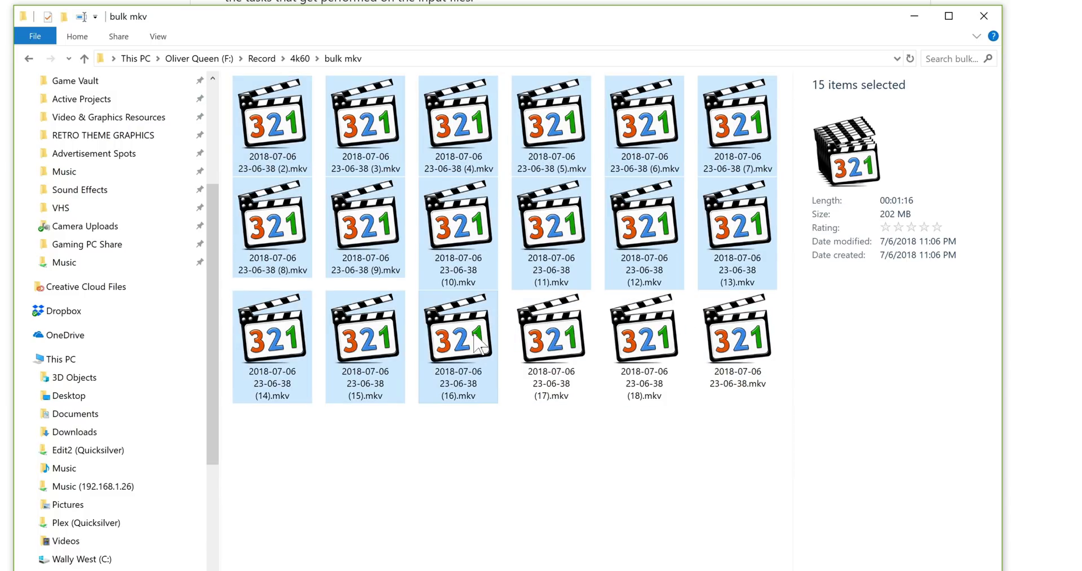
pyautogui.rightClick(470, 233)
pyautogui.moveTo(528, 279)
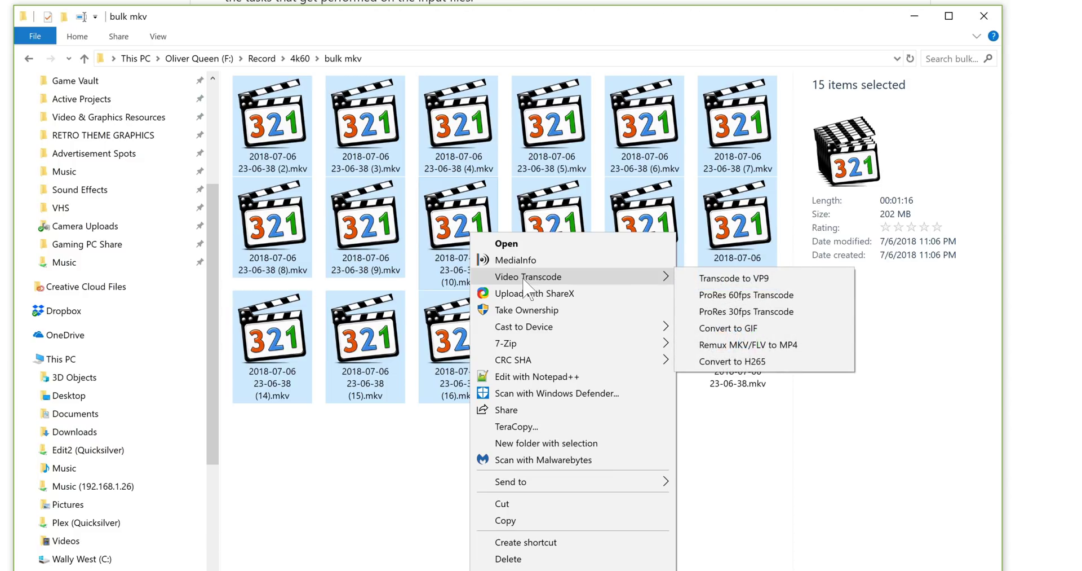
pyautogui.click(748, 345)
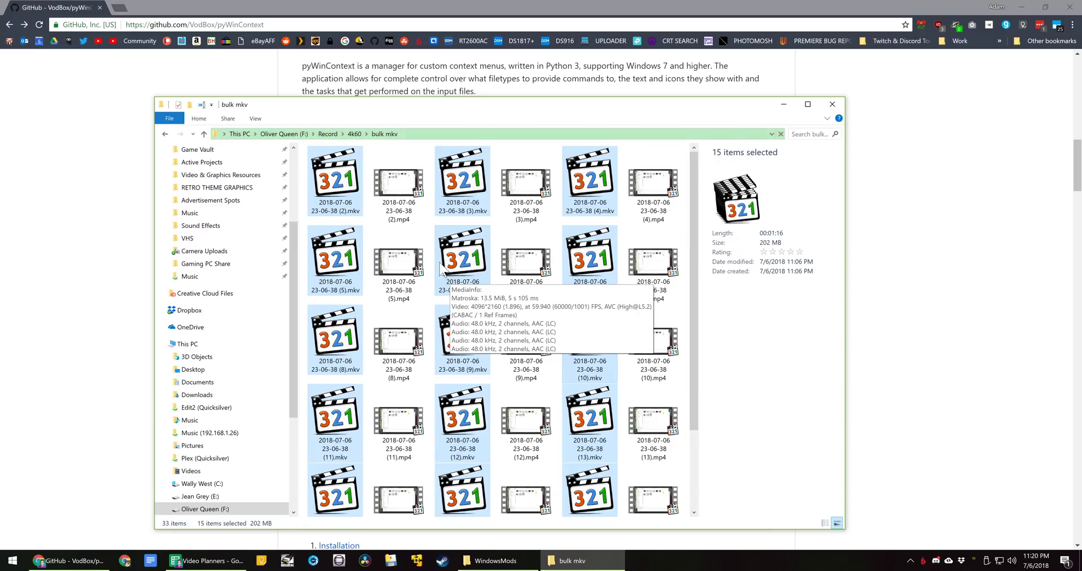
pyautogui.press('Delete')
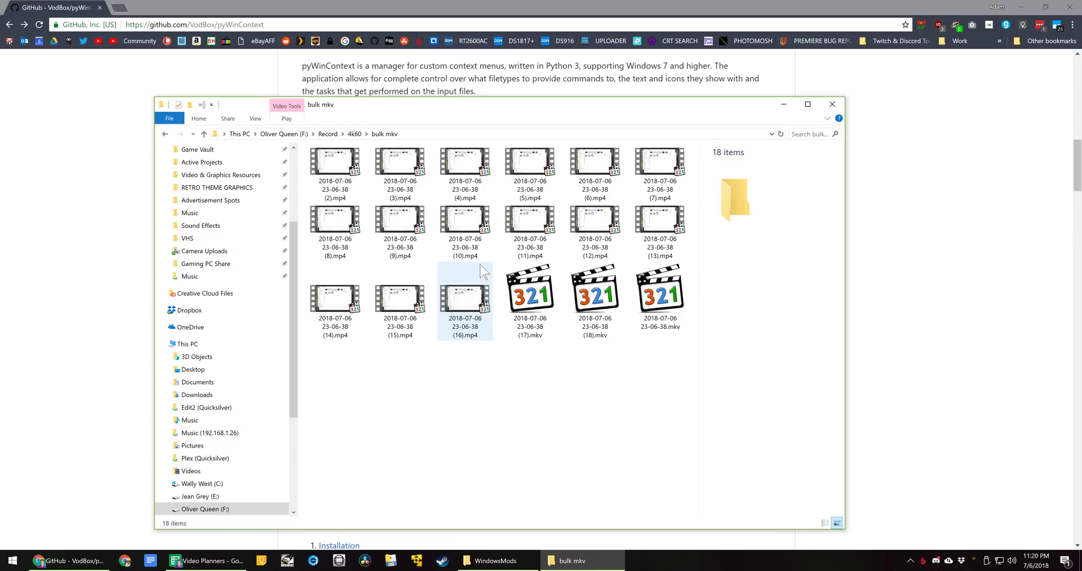
pyautogui.moveTo(535, 320)
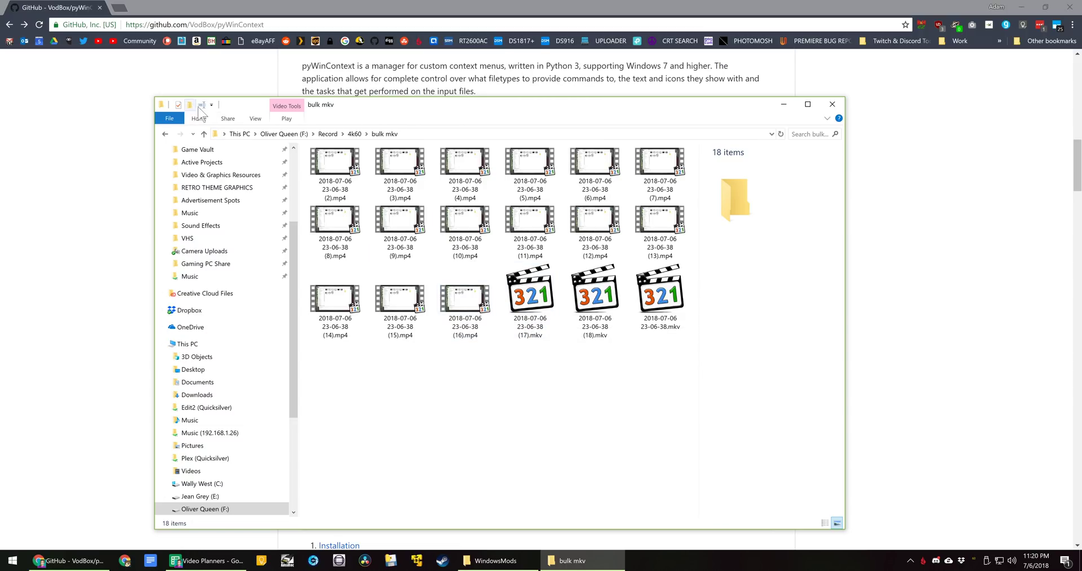
# Compare the context menu options for all 18 MKV files with those for a nine-file selection, without running any.
pyautogui.moveTo(677, 414); pyautogui.dragTo(316, 153)
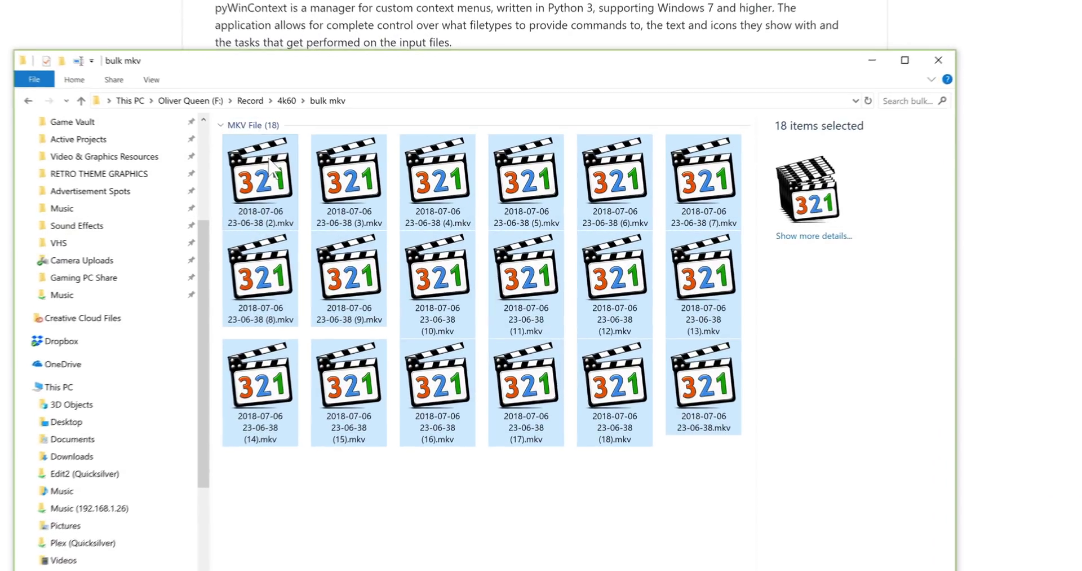
pyautogui.rightClick(271, 165)
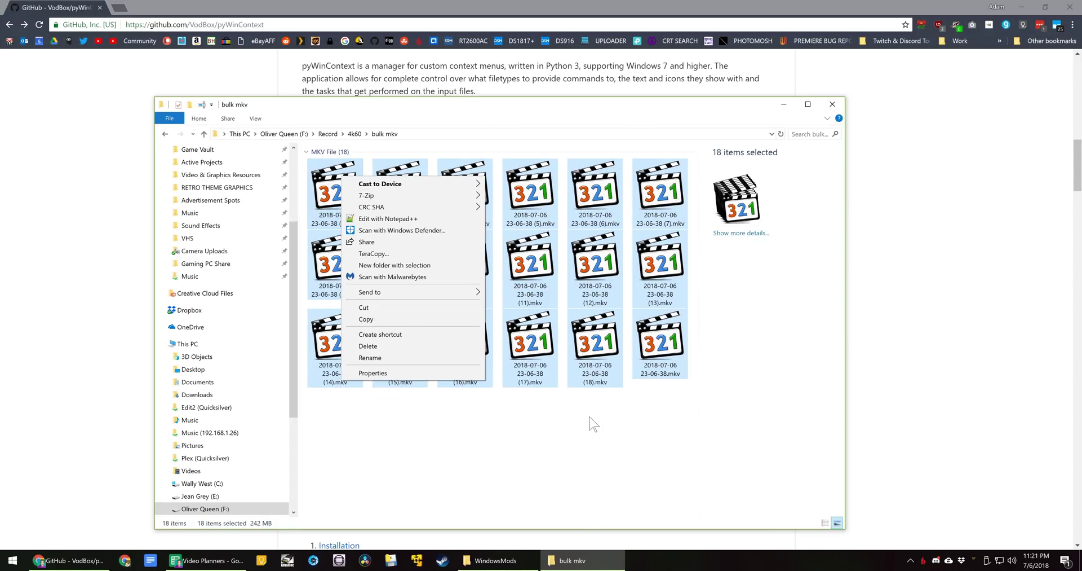
pyautogui.click(593, 424)
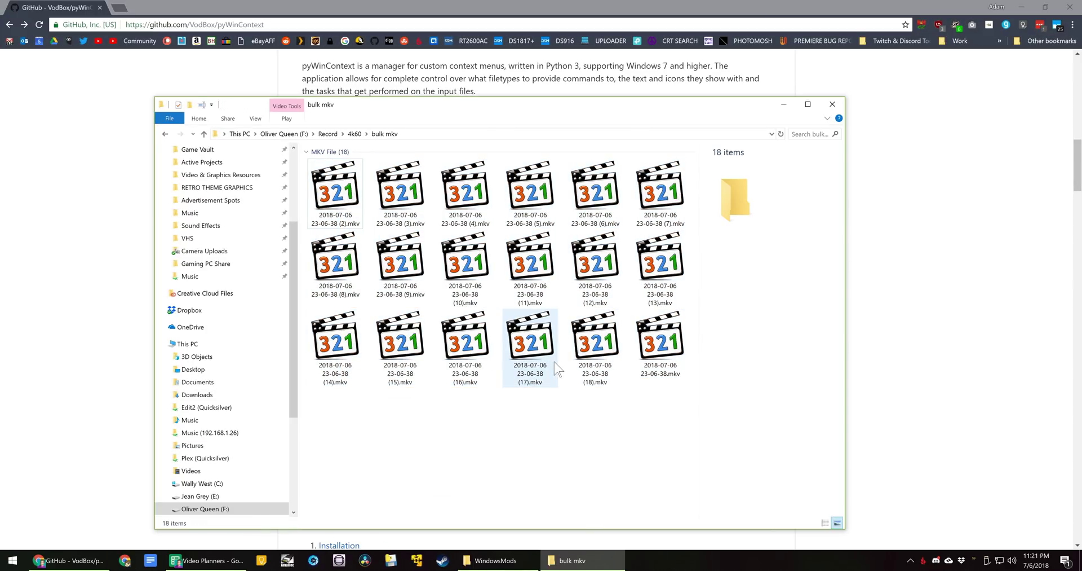
pyautogui.moveTo(486, 408); pyautogui.dragTo(320, 176)
pyautogui.rightClick(322, 180)
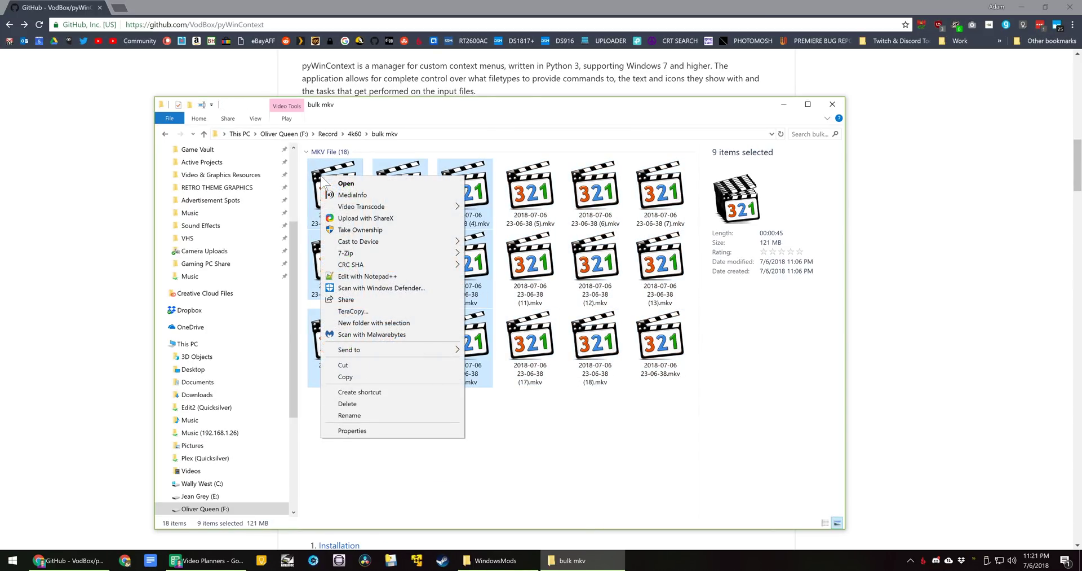
pyautogui.moveTo(386, 213)
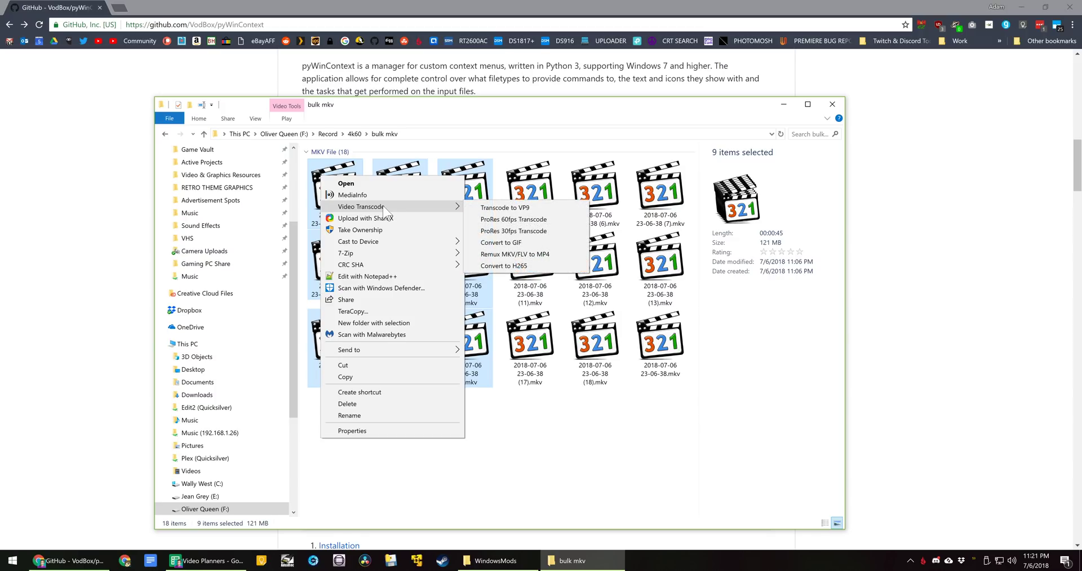
pyautogui.click(580, 488)
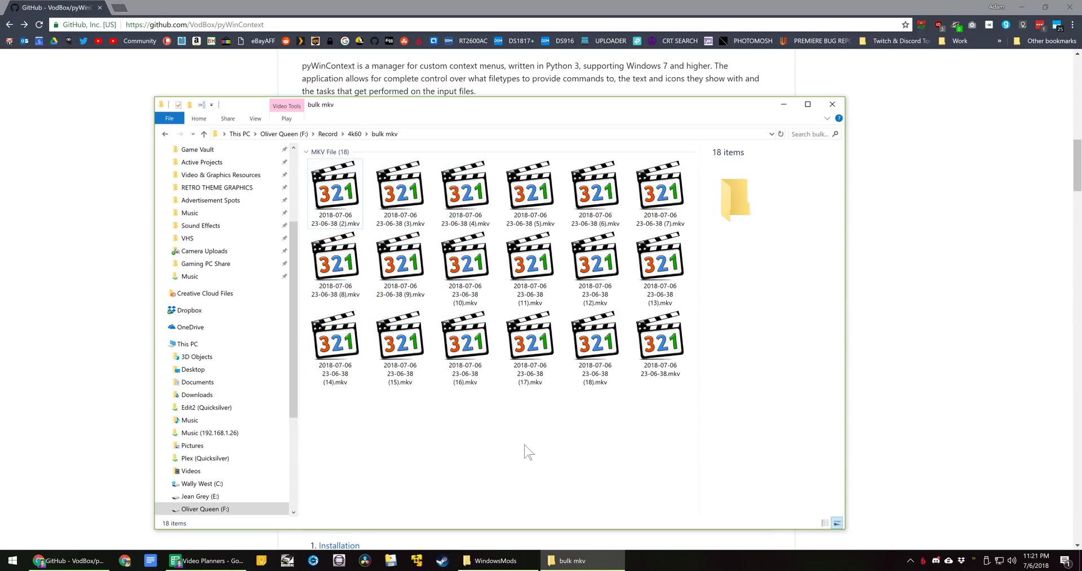
# Switch to the pyWinContext GitHub page, skim the README's Installation and Tutorial sections, and open the releases list at Beta 0.1.1.
pyautogui.click(113, 339)
pyautogui.scroll(-15, 418, 321)
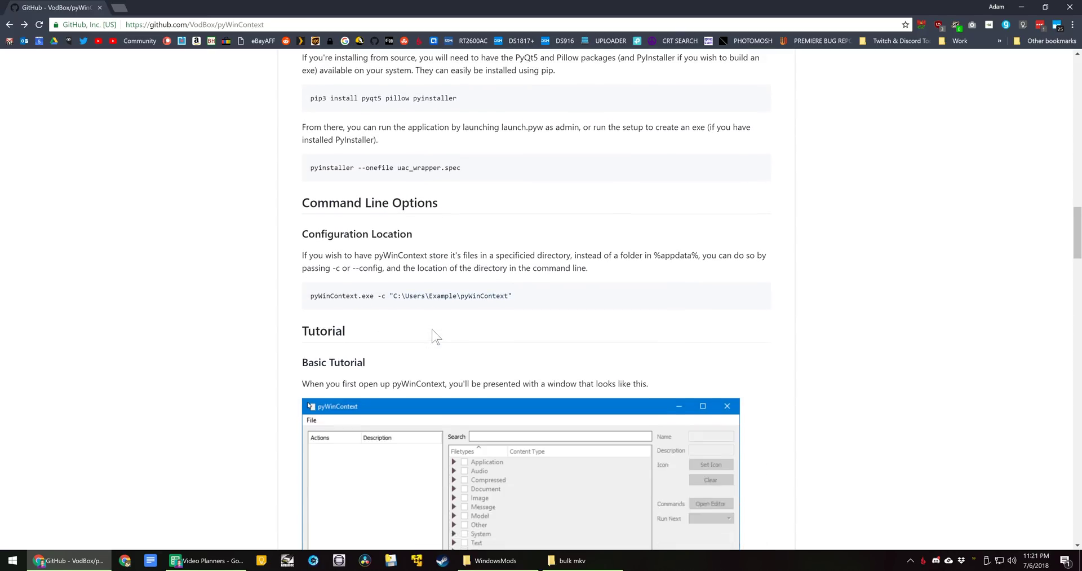
pyautogui.scroll(7, 432, 336)
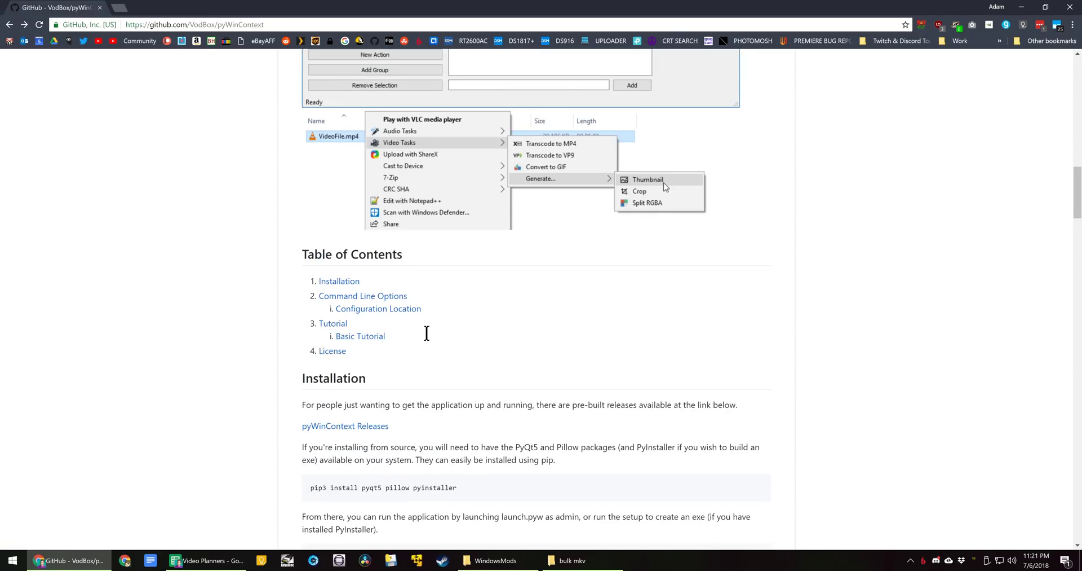
pyautogui.scroll(-6, 431, 341)
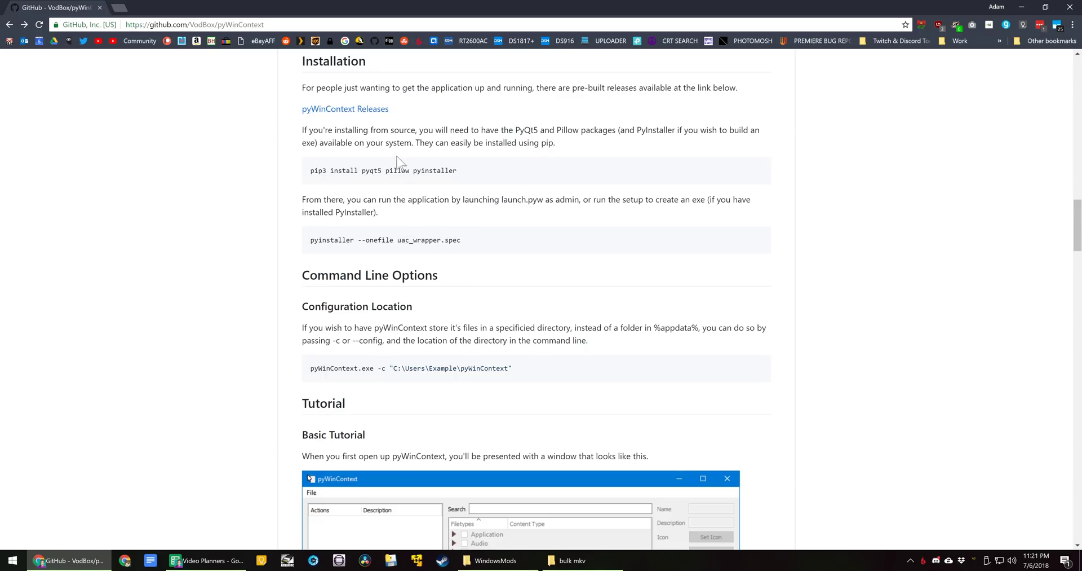
pyautogui.scroll(-5, 455, 291)
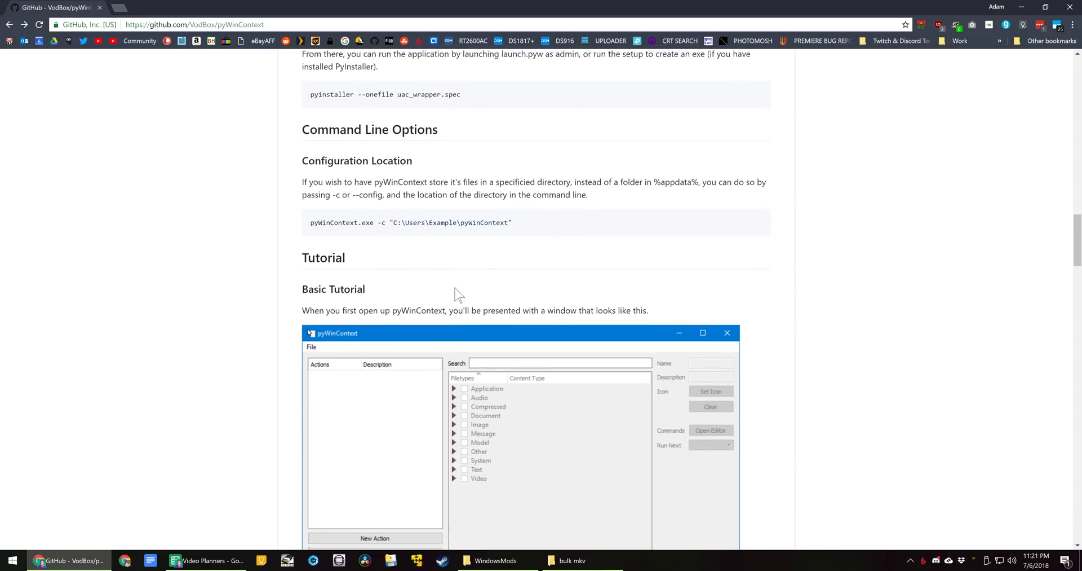
pyautogui.scroll(20, 455, 290)
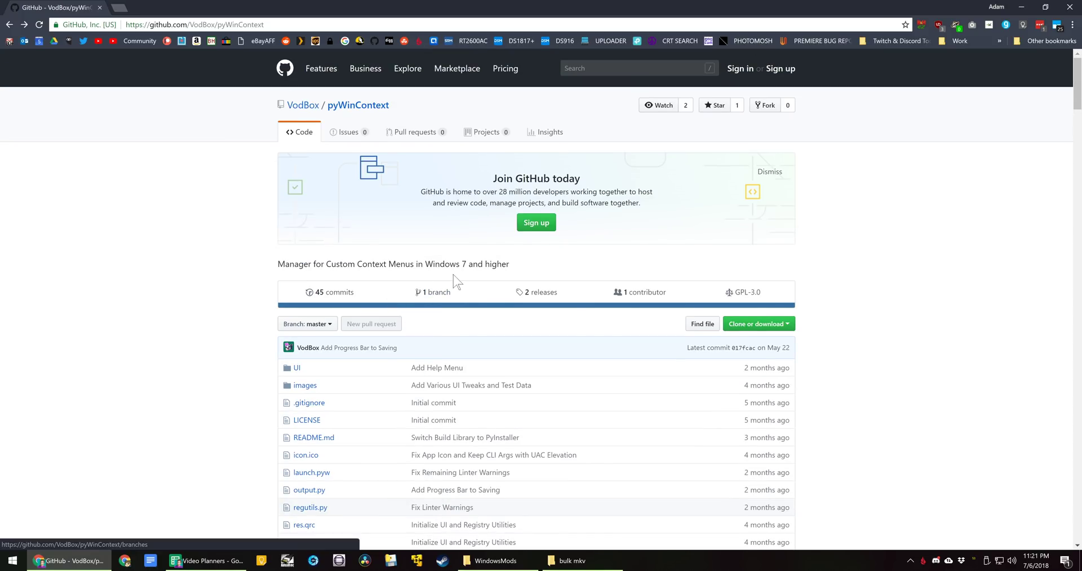
pyautogui.click(546, 292)
pyautogui.scroll(-2, 541, 293)
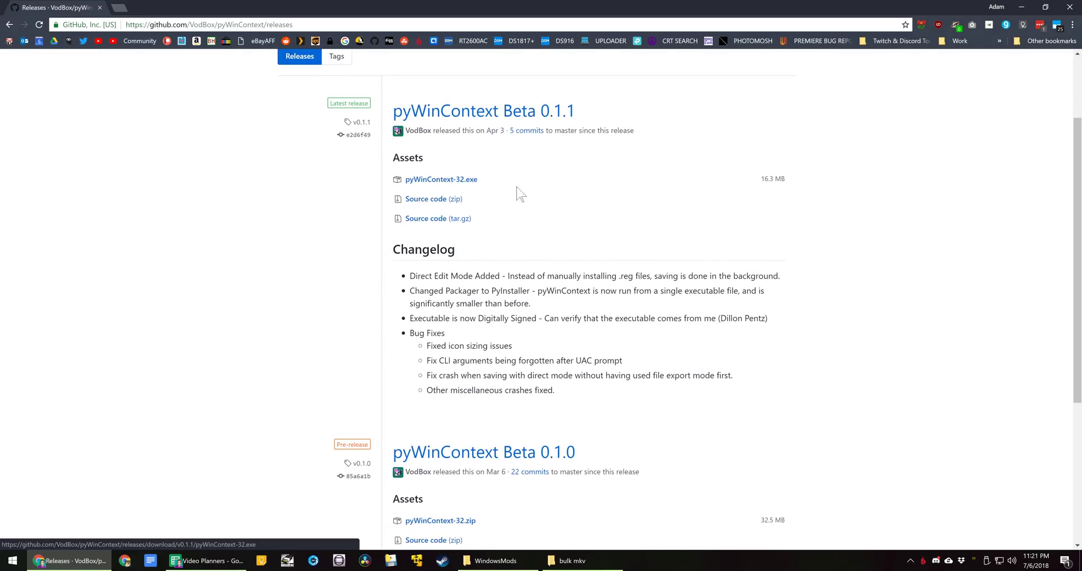
# From the WindowsMods folder, run pyWinContext-32.exe and launch it in the mode that saves directly to the registry.
pyautogui.click(492, 560)
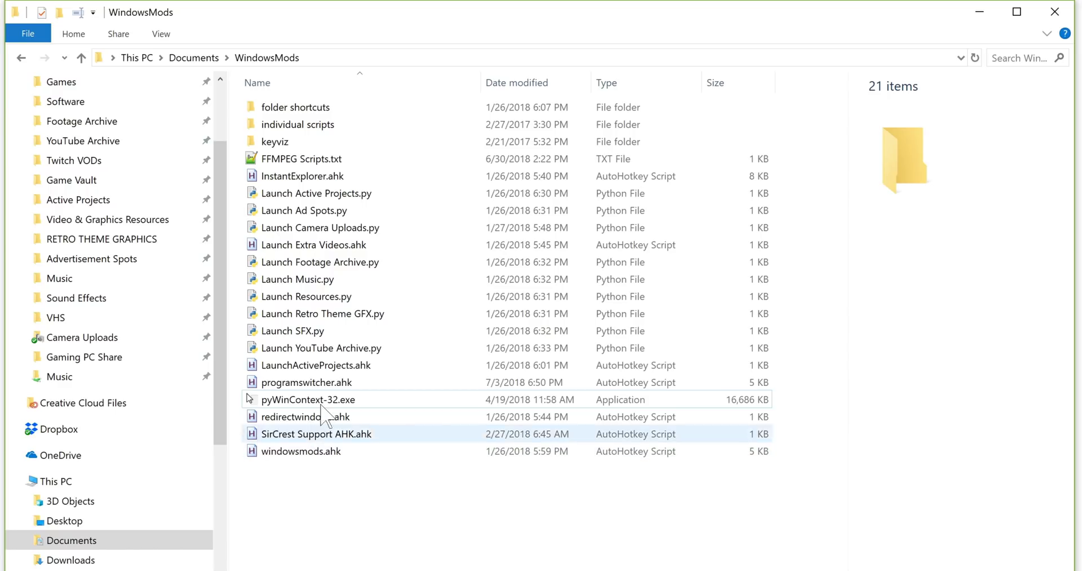
pyautogui.click(304, 399)
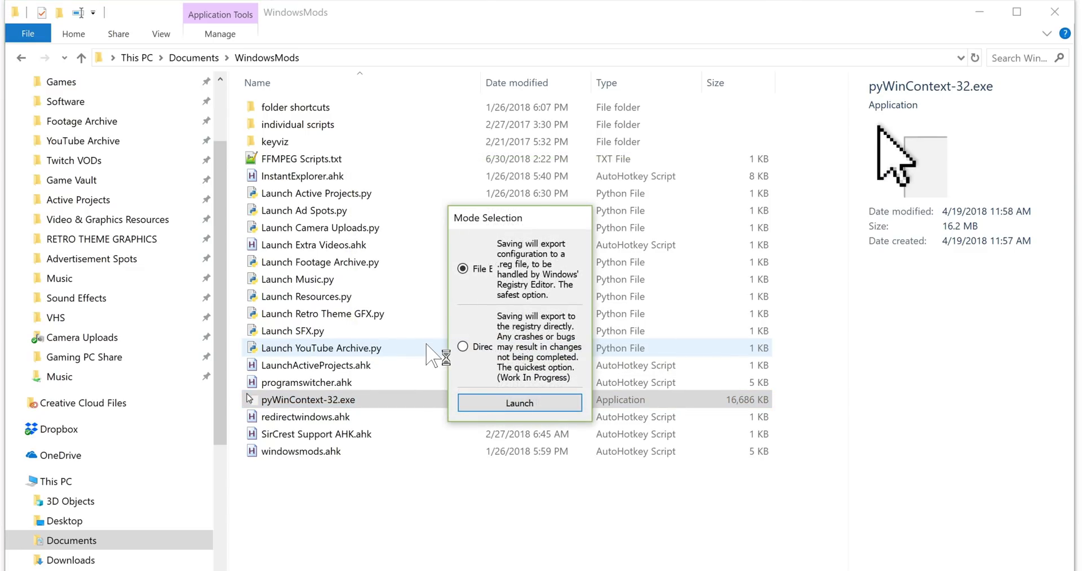
pyautogui.moveTo(595, 422); pyautogui.dragTo(718, 469)
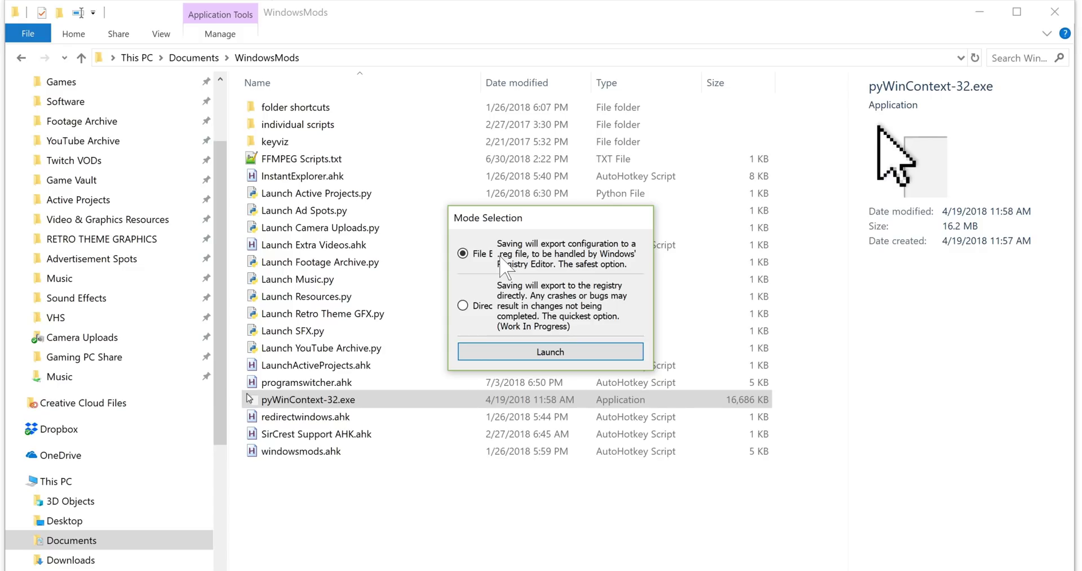
pyautogui.click(482, 308)
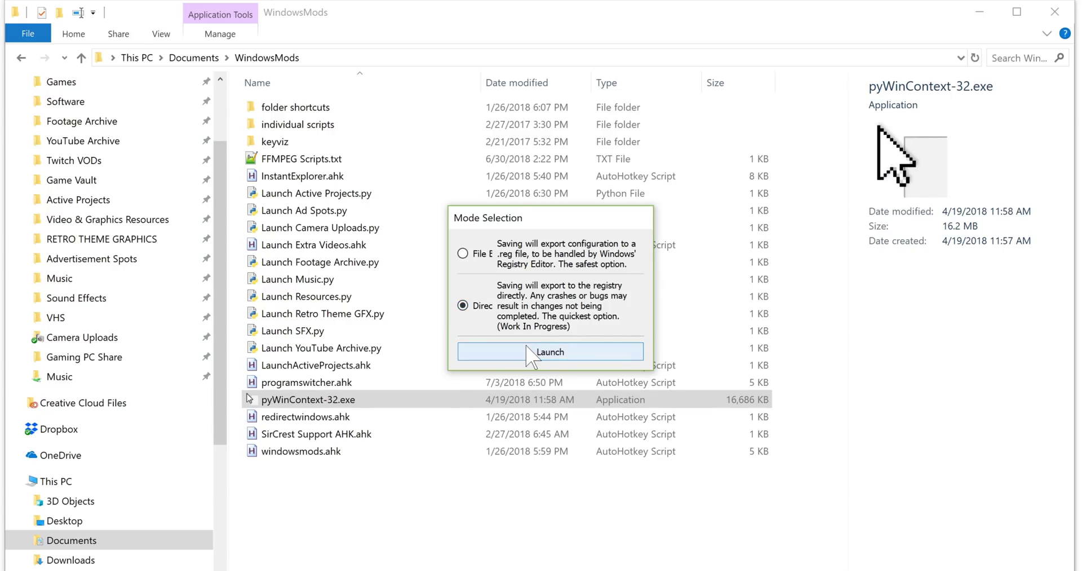
pyautogui.click(527, 349)
# Enlarge the pyWinContext window, widen its Actions list and expand the Video group.
pyautogui.moveTo(686, 370); pyautogui.dragTo(827, 564)
pyautogui.moveTo(460, 269); pyautogui.dragTo(571, 271)
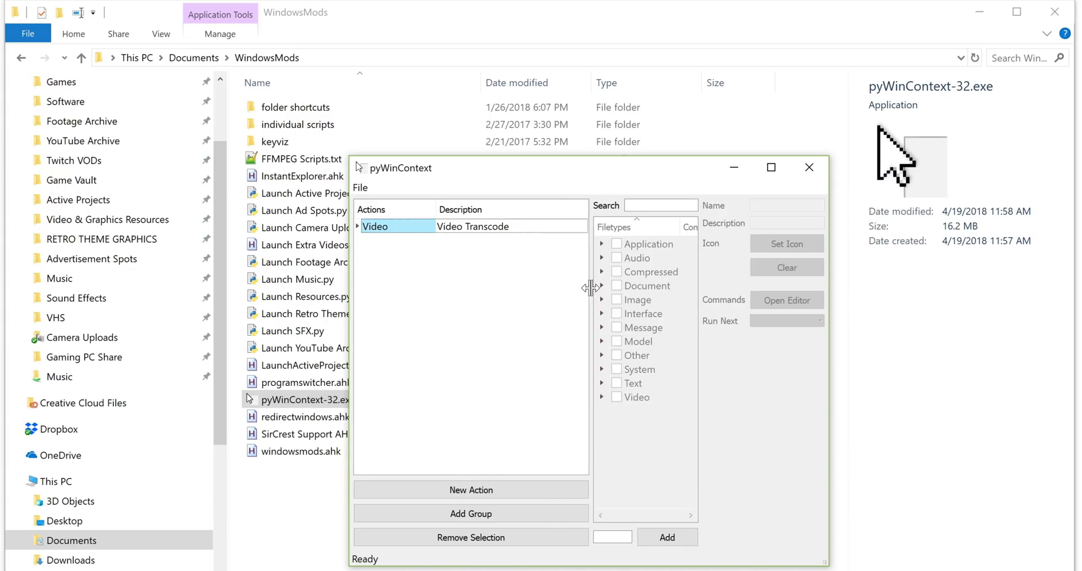
pyautogui.click(358, 226)
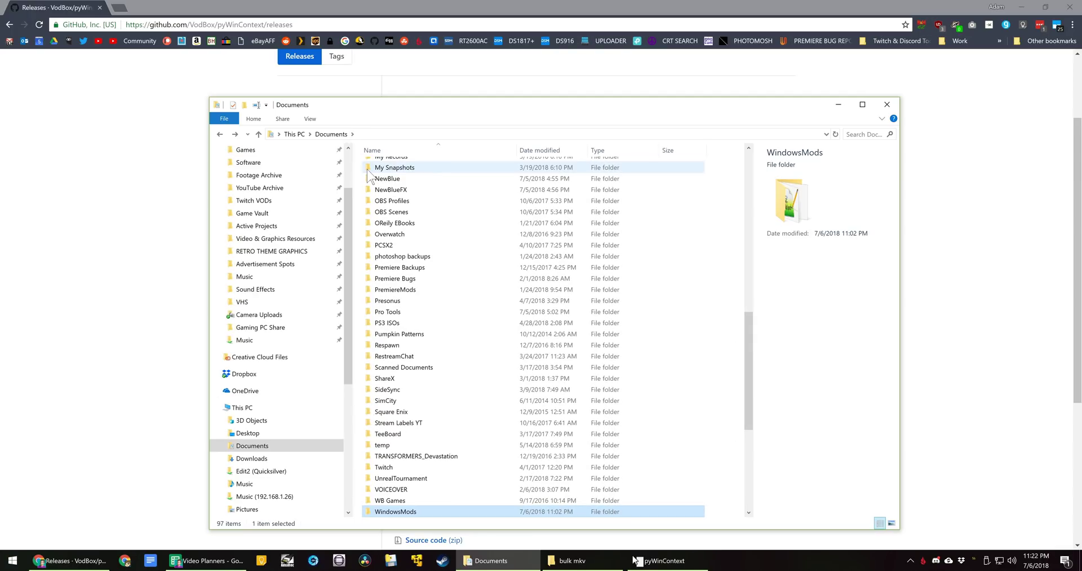
pyautogui.doubleClick(406, 218)
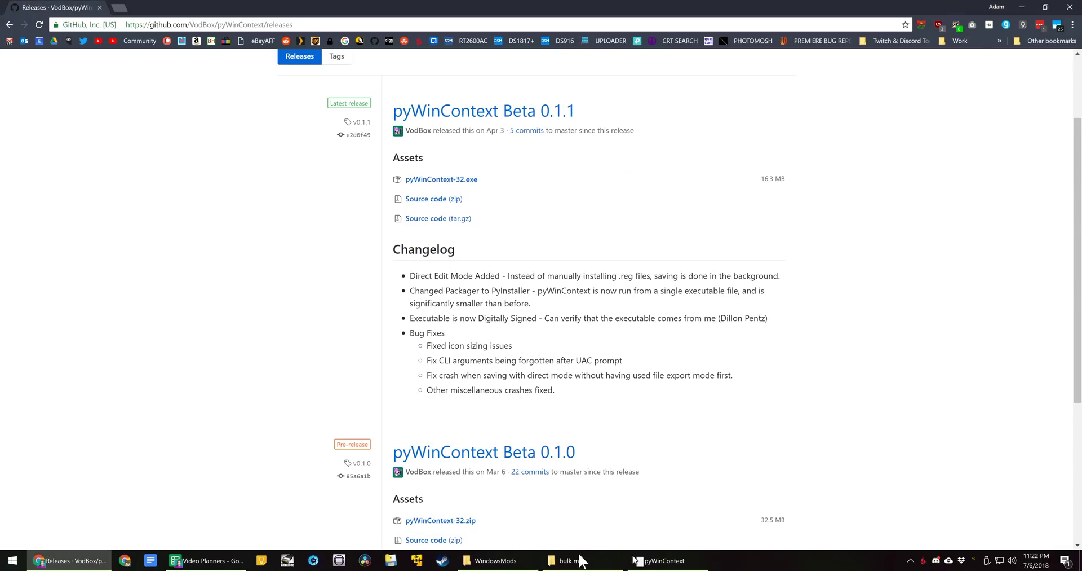
pyautogui.click(581, 560)
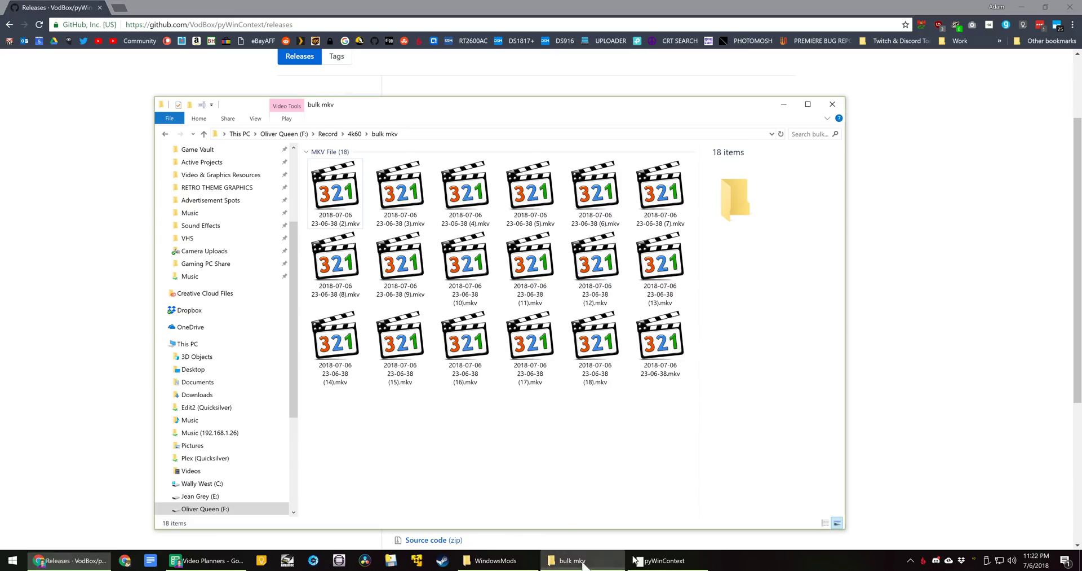
pyautogui.hotkey('alt', 'Up')
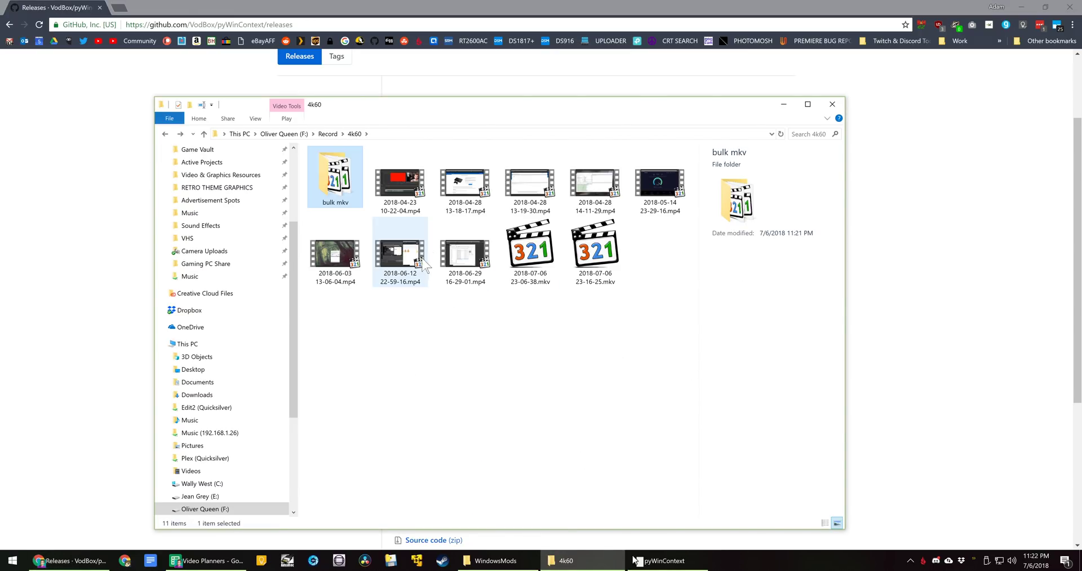
pyautogui.click(457, 252)
pyautogui.rightClick(454, 245)
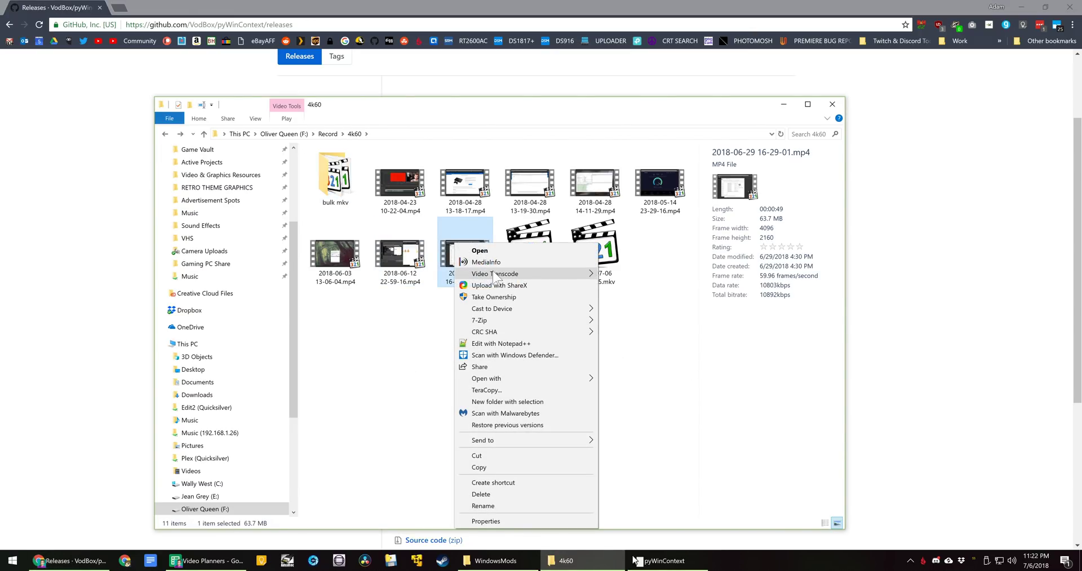
pyautogui.moveTo(485, 273)
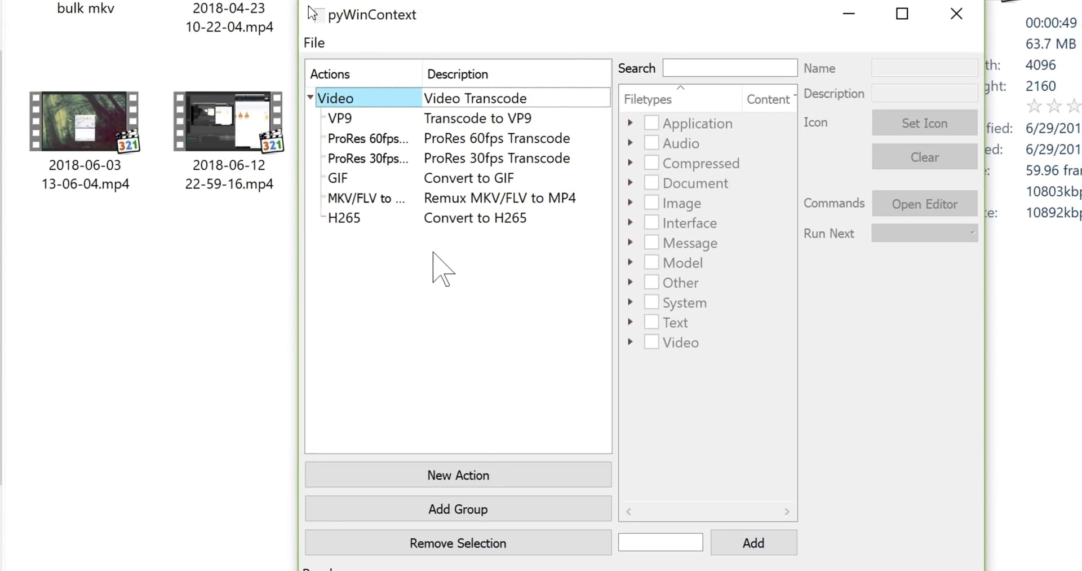
# Change the GIF action's description to "Convert to GIFS" in pyWinContext.
pyautogui.click(457, 178)
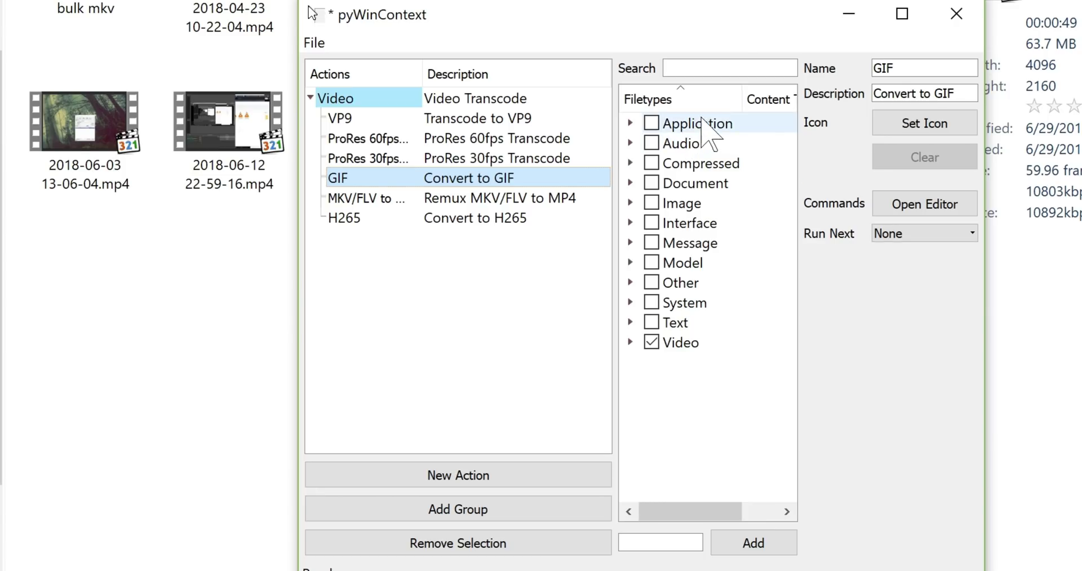
pyautogui.click(972, 91)
pyautogui.write('S')
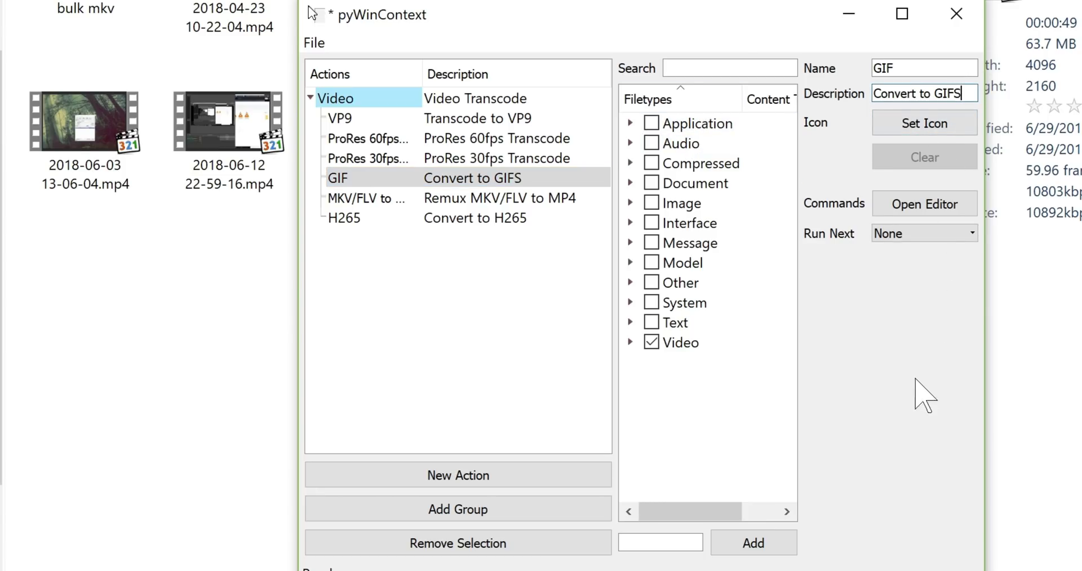
pyautogui.click(314, 42)
pyautogui.hotkey('ctrl', 's')
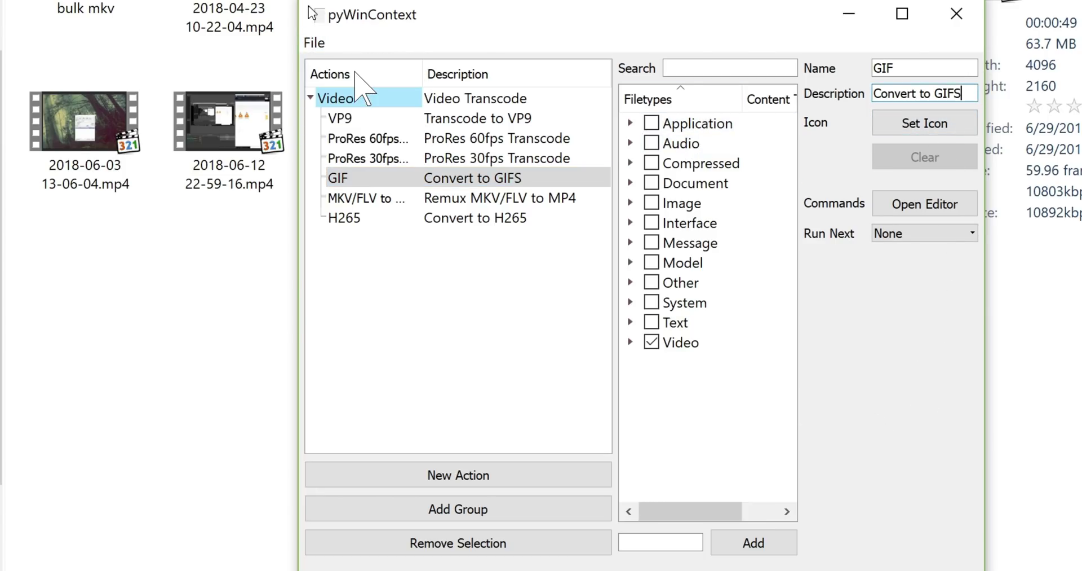
pyautogui.hotkey('alt', 'F4')
pyautogui.click(625, 119)
pyautogui.click(418, 93)
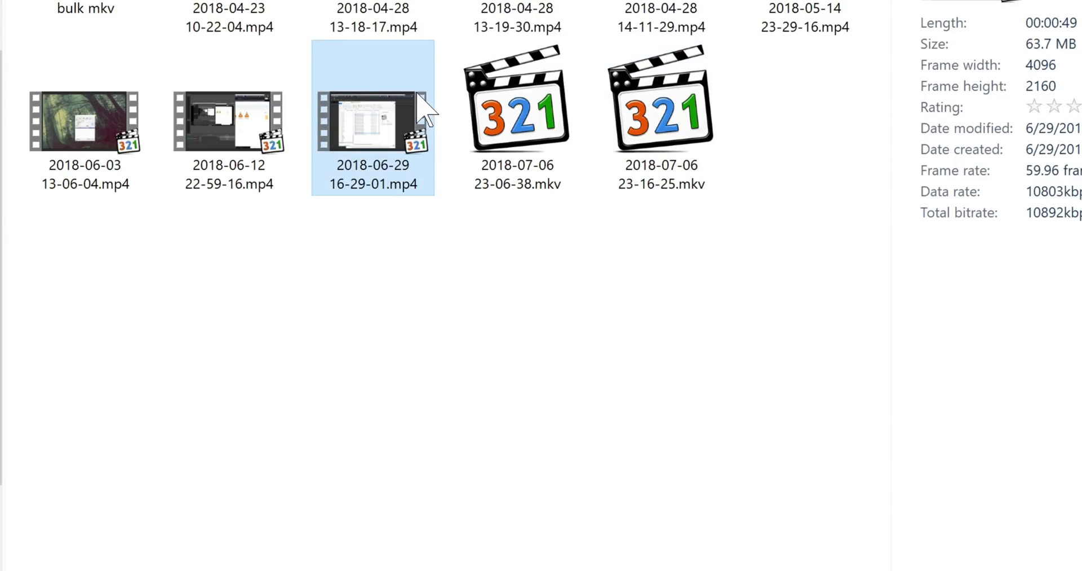
pyautogui.rightClick(416, 91)
pyautogui.moveTo(510, 163)
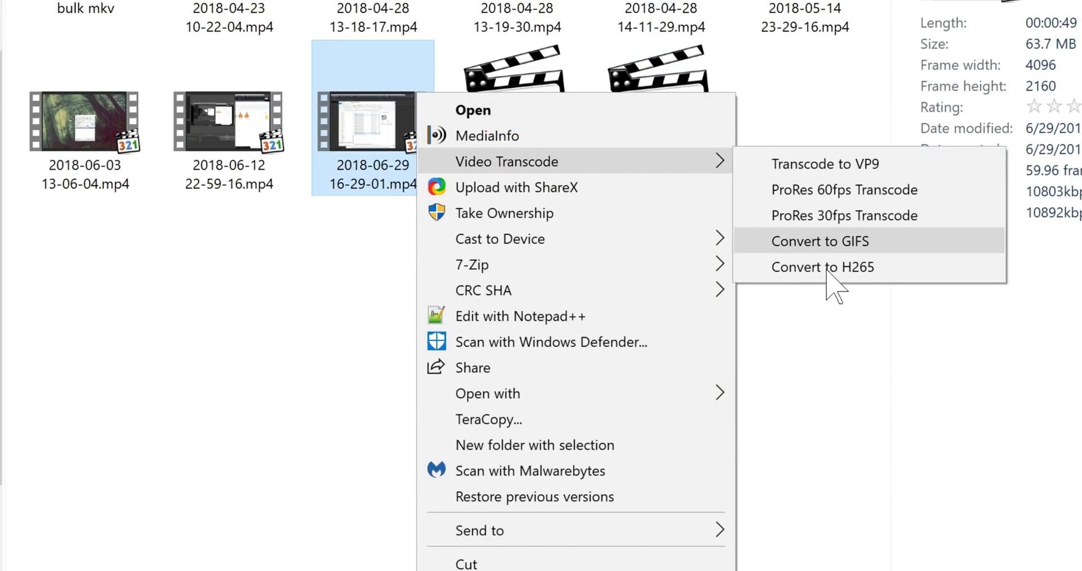
pyautogui.click(820, 241)
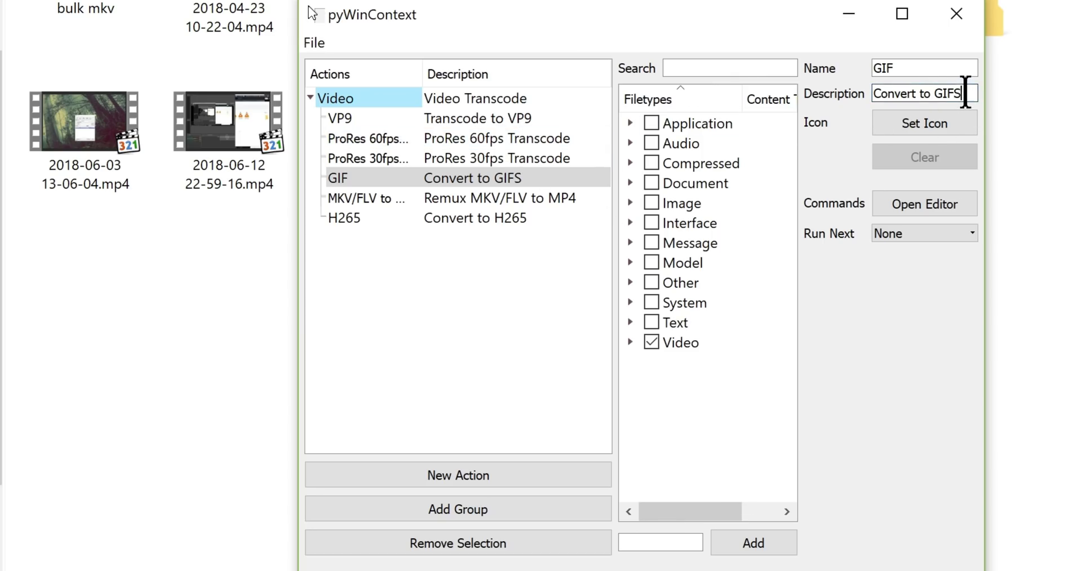
# Edit the GIF action's description to "Convert to GIF", and close pyWinContext discarding the edit.
pyautogui.press('BackSpace')
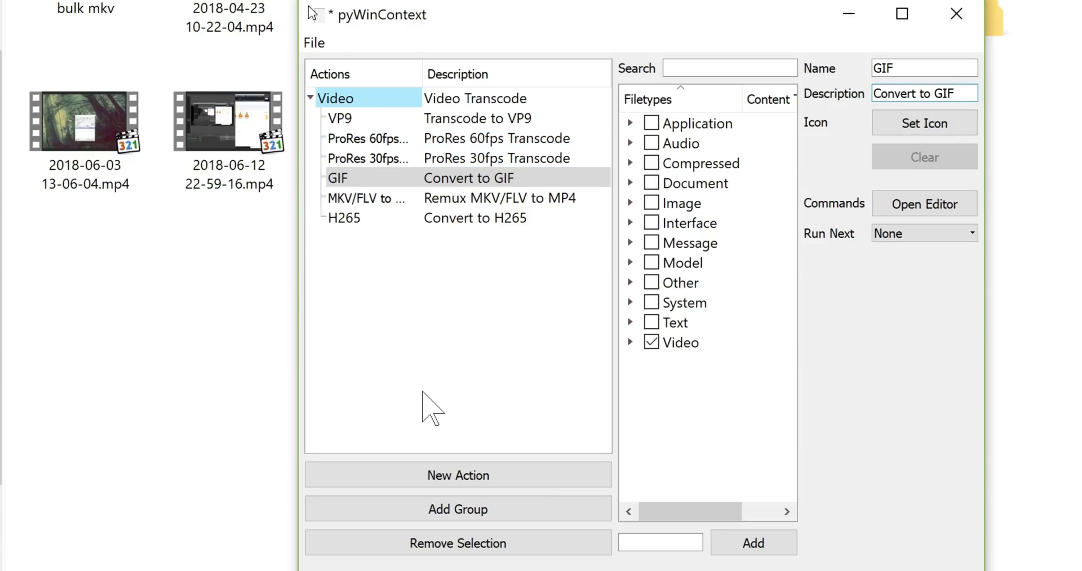
pyautogui.click(958, 14)
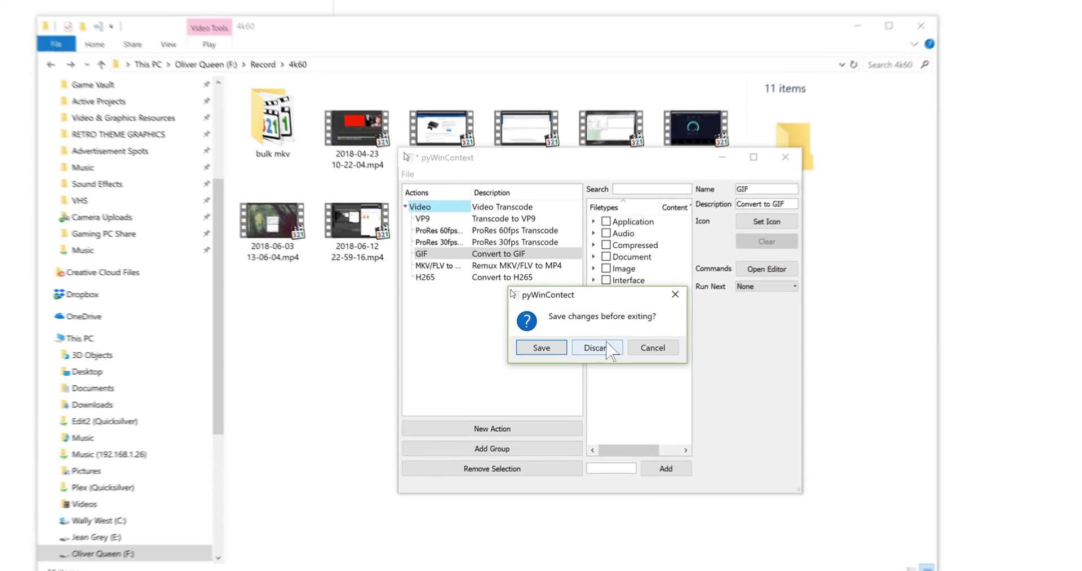
pyautogui.click(607, 345)
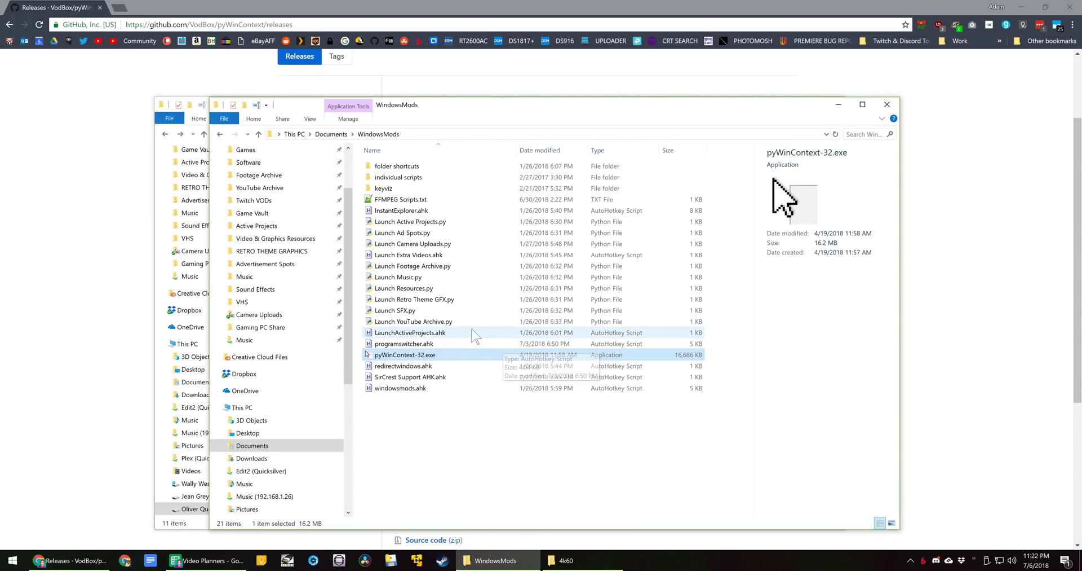
# Run pyWinContext-32.exe from the WindowsMods folder again, widen its Actions list and expand the Video group.
pyautogui.doubleClick(441, 354)
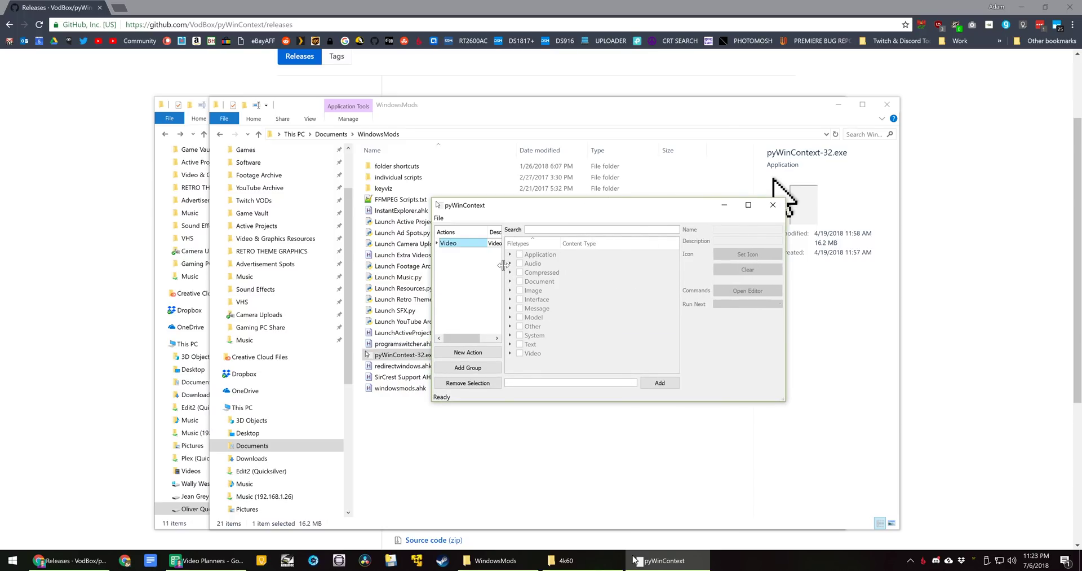
pyautogui.moveTo(502, 265); pyautogui.dragTo(546, 265)
pyautogui.doubleClick(448, 242)
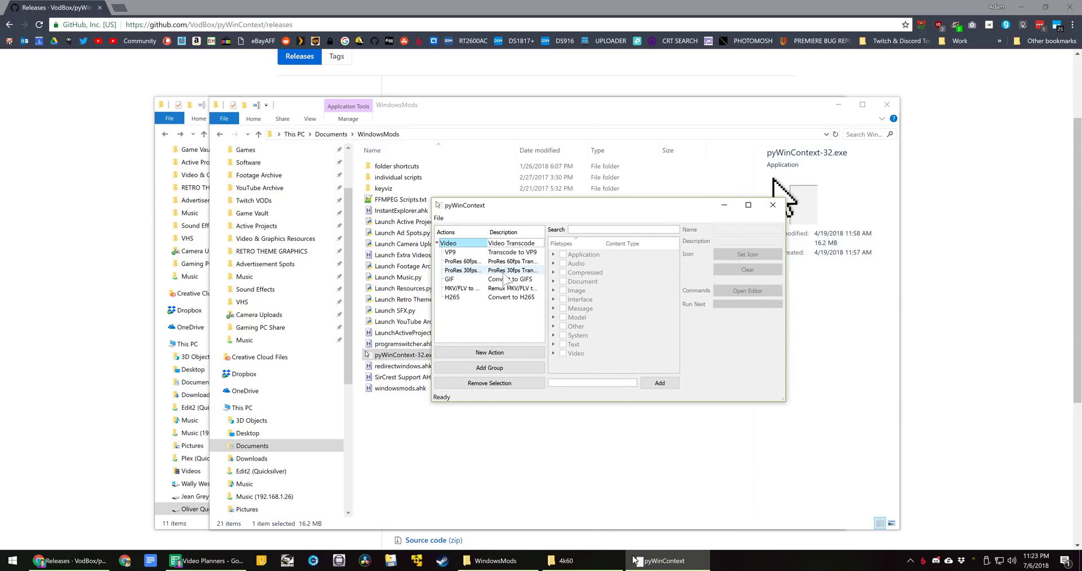
# Set the GIF action's description to "Convert to GIF" and save the changes as registry files.
pyautogui.click(502, 278)
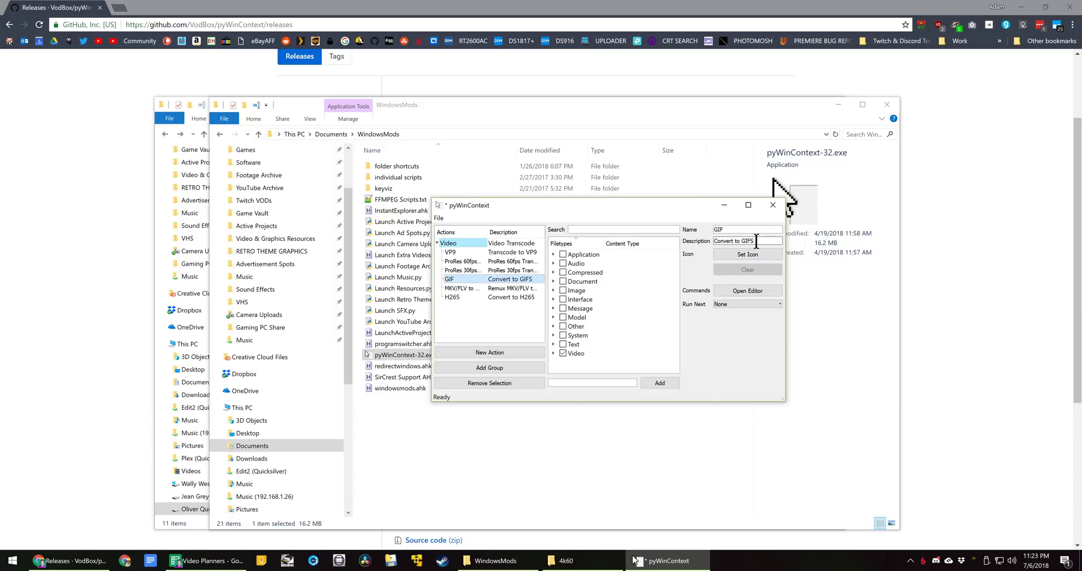
pyautogui.click(438, 217)
pyautogui.click(458, 251)
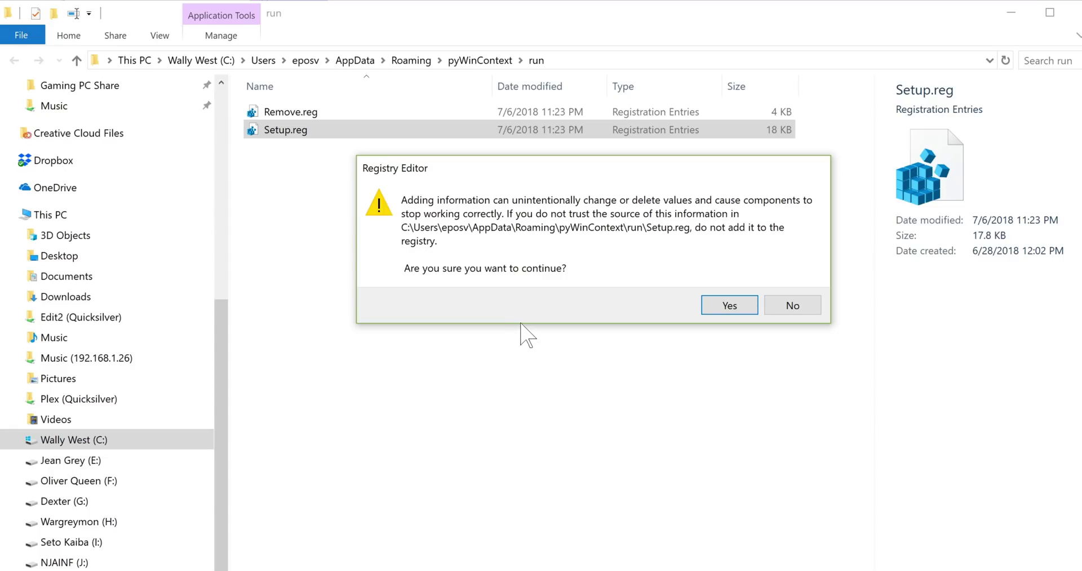
# Merge Setup.reg from the pyWinContext run folder into the registry and select Remove.reg.
pyautogui.click(727, 305)
pyautogui.click(785, 283)
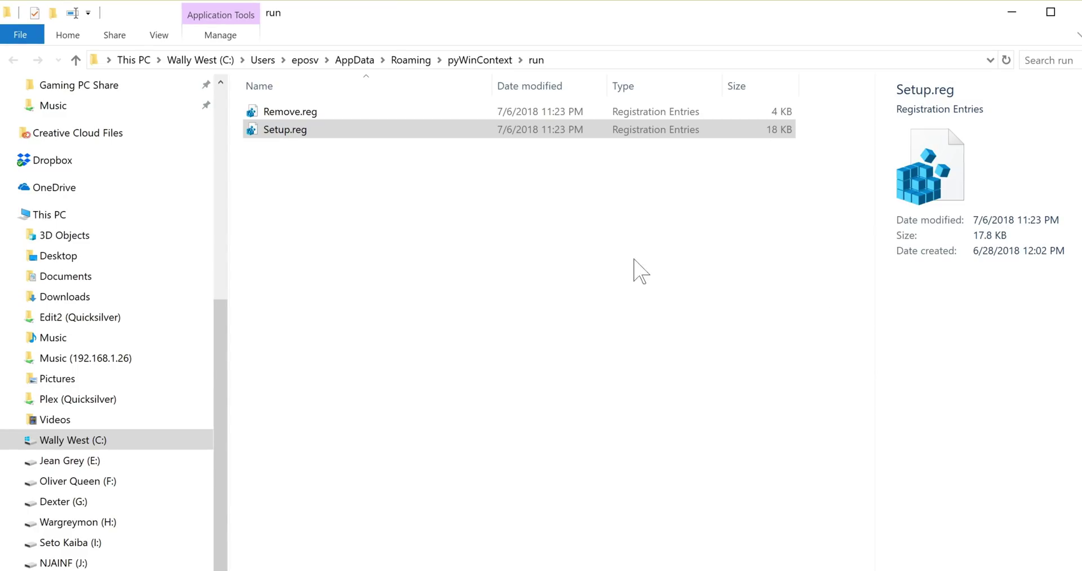
pyautogui.click(316, 113)
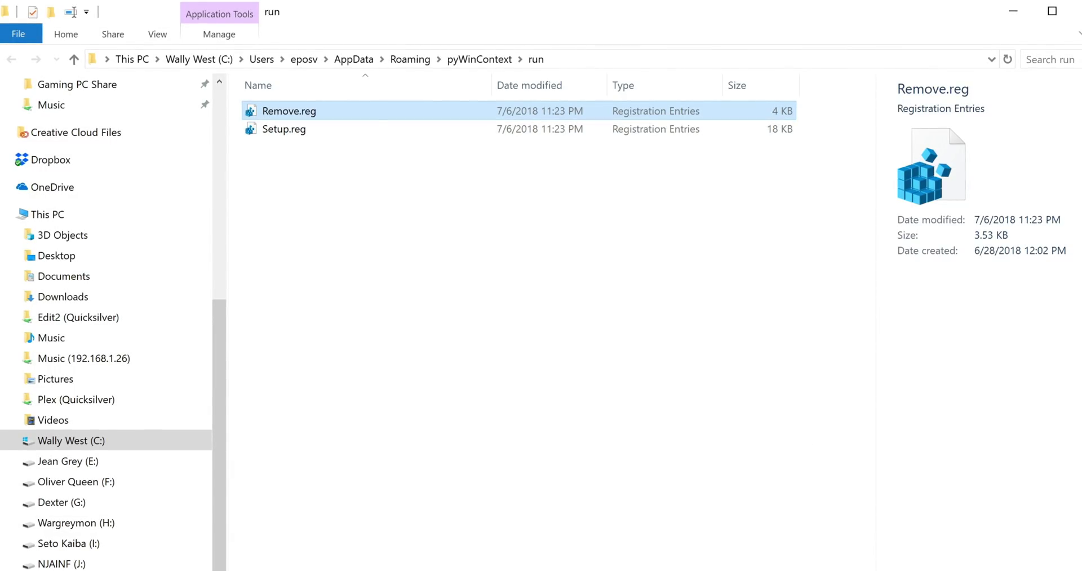
# Close pyWinContext and run pyWinContext-32.exe again from the WindowsMods folder.
pyautogui.hotkey('alt', 'Tab')
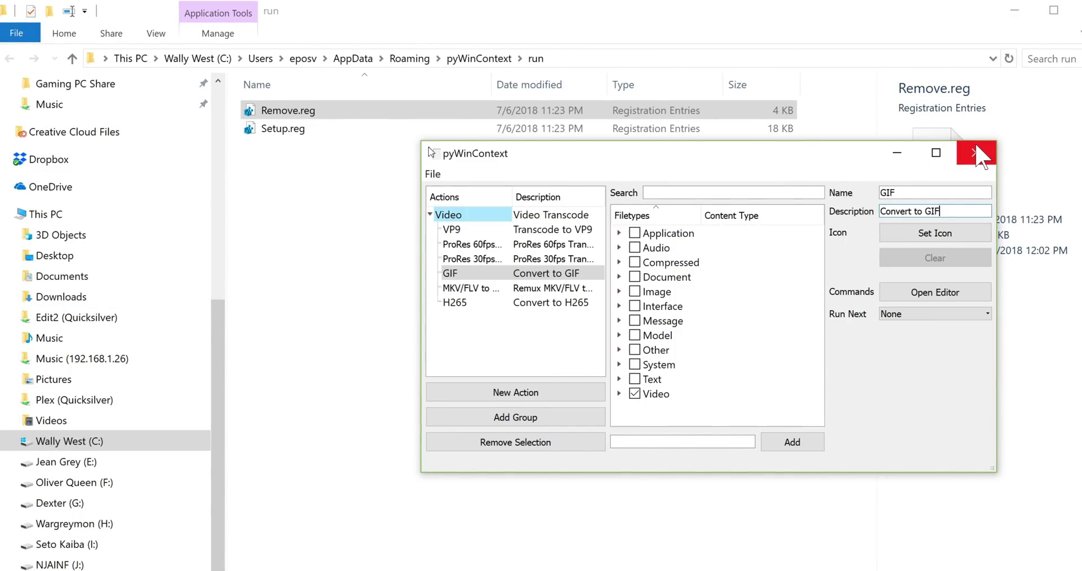
pyautogui.click(980, 156)
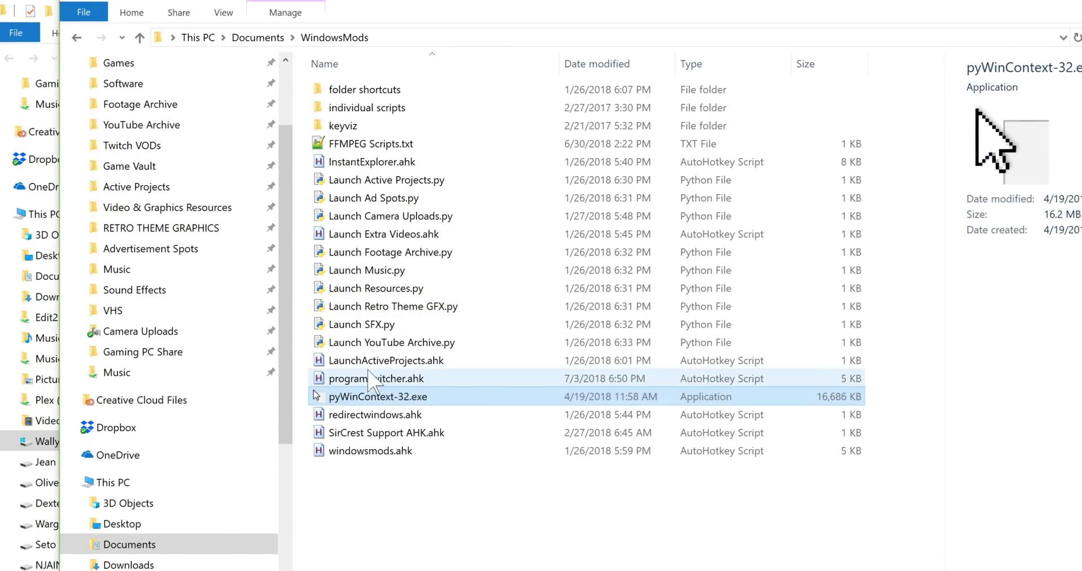
pyautogui.doubleClick(372, 396)
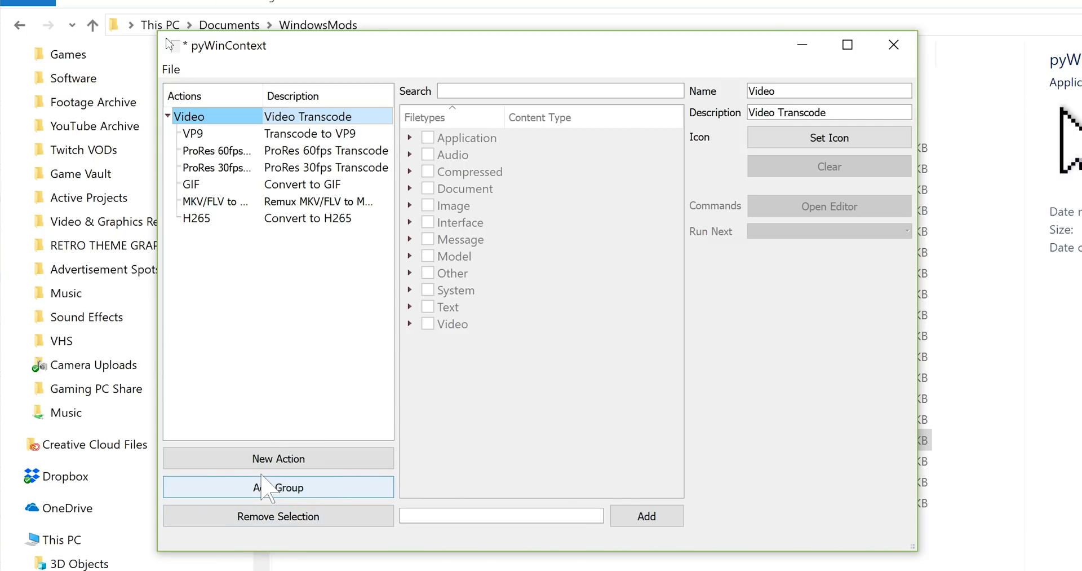
# Add a group named "Images" with the description "Image Generation".
pyautogui.click(290, 488)
pyautogui.write('Images')
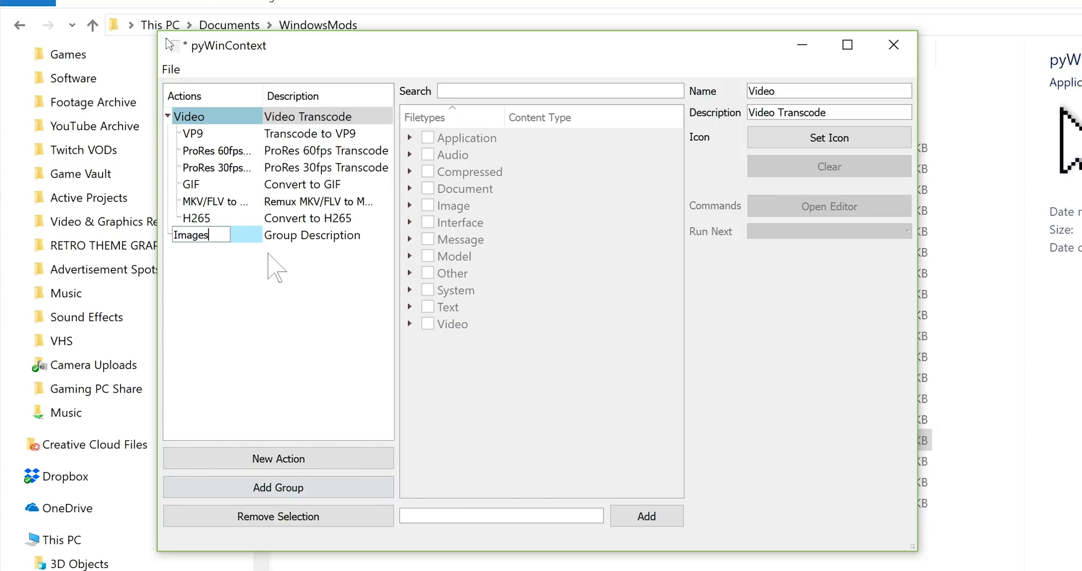
pyautogui.click(288, 239)
pyautogui.moveTo(909, 111); pyautogui.dragTo(626, 86)
pyautogui.write('Image Generation')
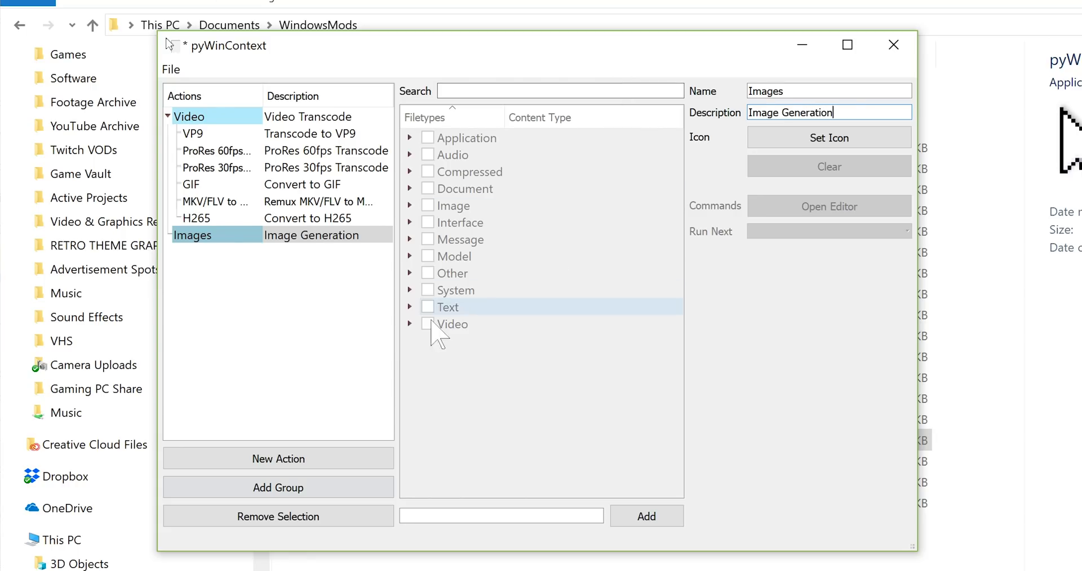
# Add a new ungrouped action named "2" below the Images group.
pyautogui.click(322, 278)
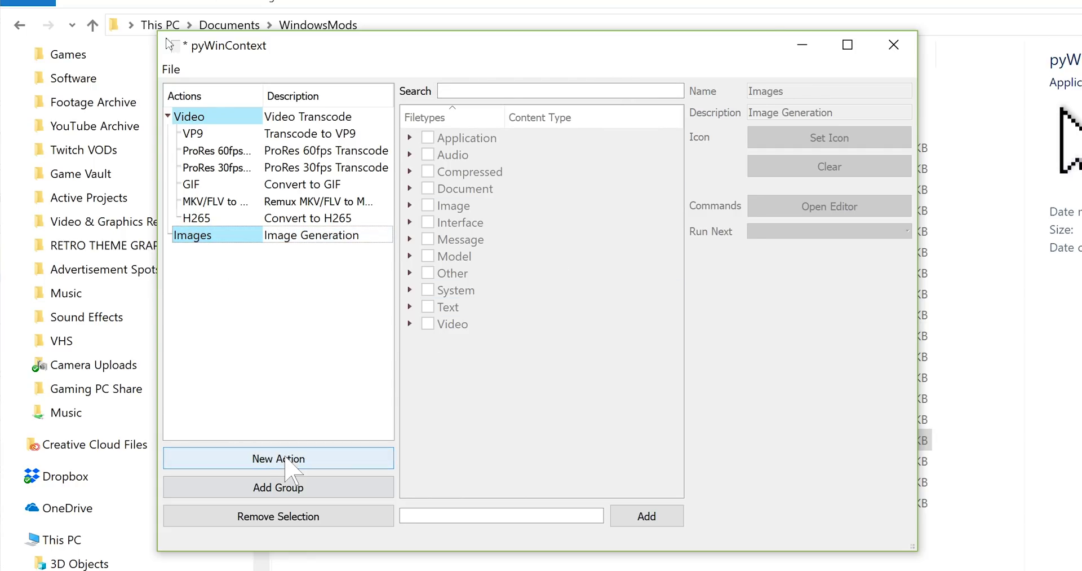
pyautogui.click(260, 455)
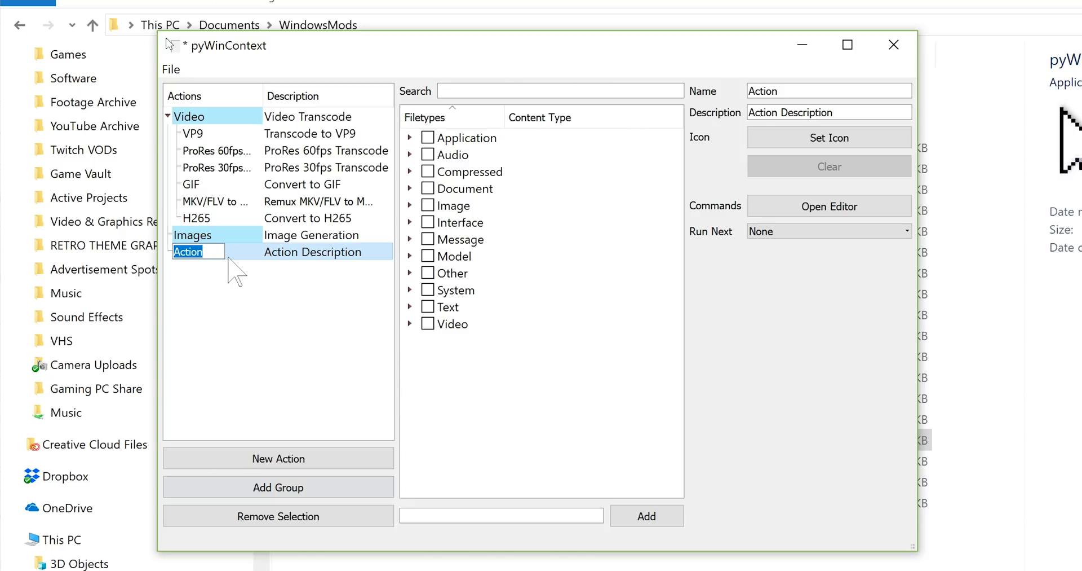
pyautogui.write('2')
pyautogui.press('Return')
# Move action 2 into the Images group and expand that group.
pyautogui.click(214, 236)
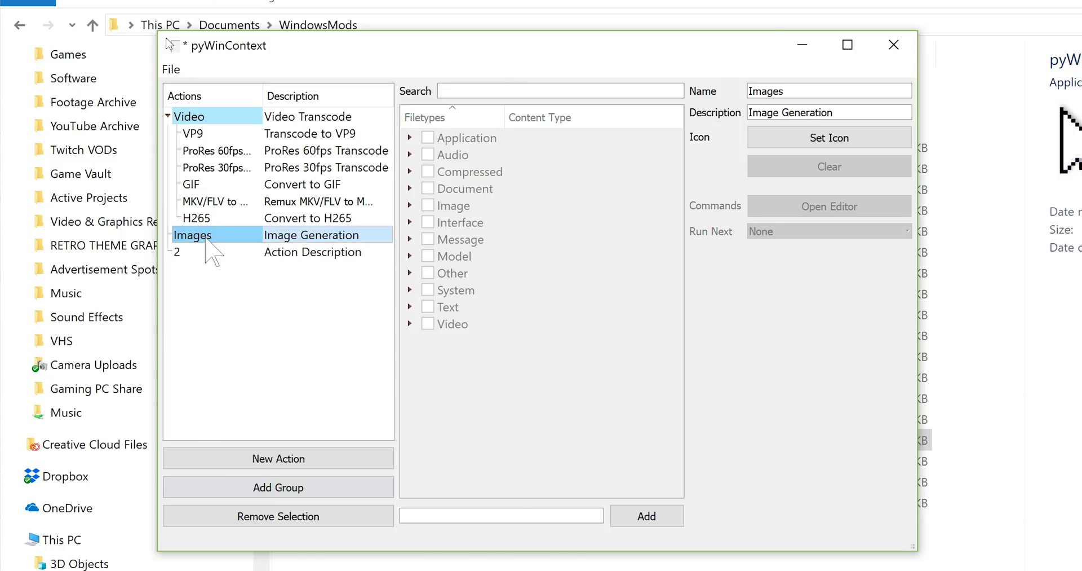
pyautogui.moveTo(214, 251); pyautogui.dragTo(219, 235)
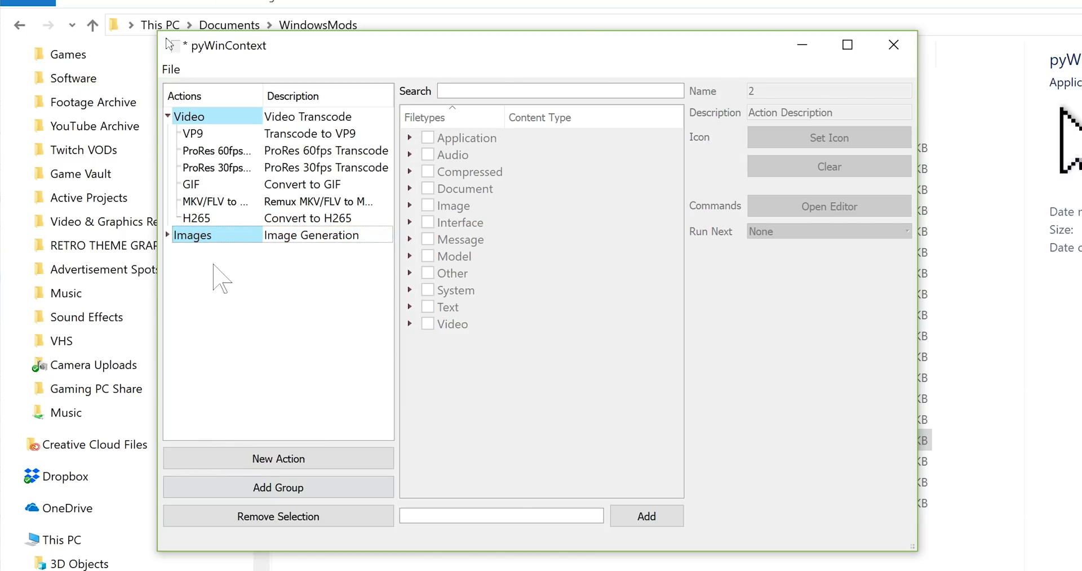
pyautogui.click(167, 235)
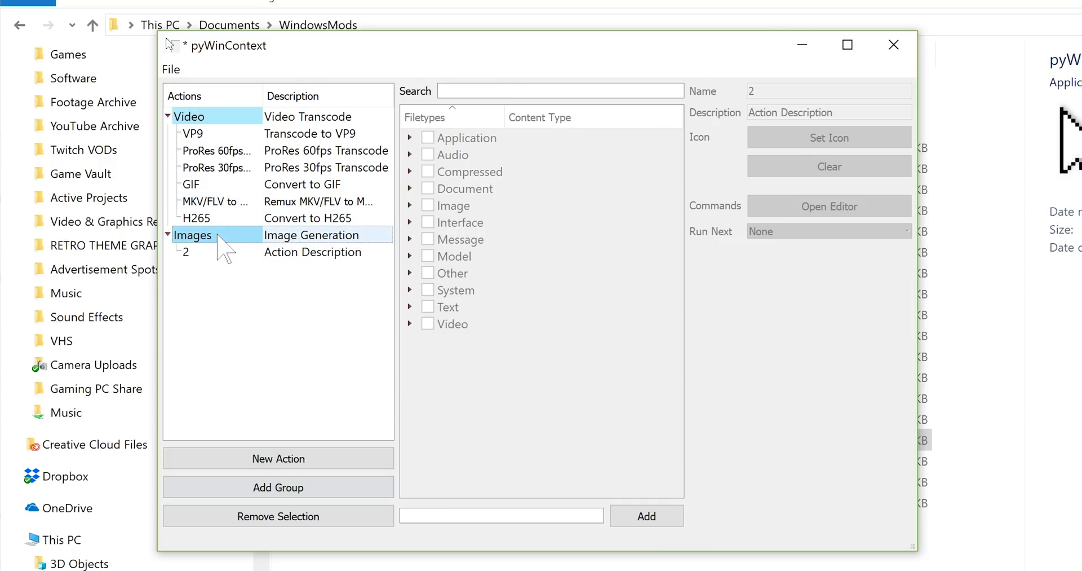
# Compare the settings offered for the Images group and action 2, and look through the Image filetypes available for action 2.
pyautogui.click(260, 236)
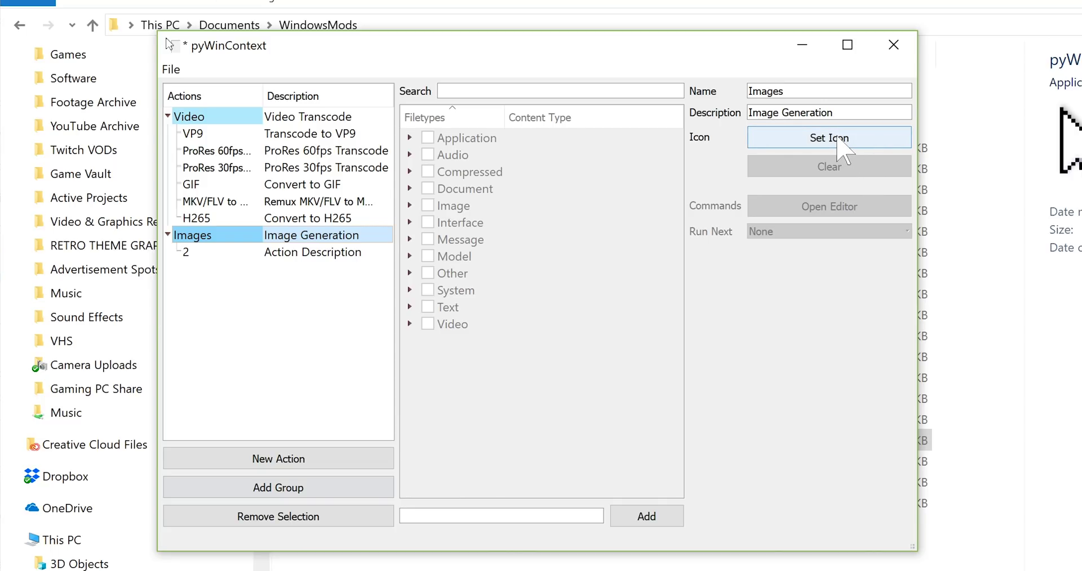
pyautogui.click(301, 252)
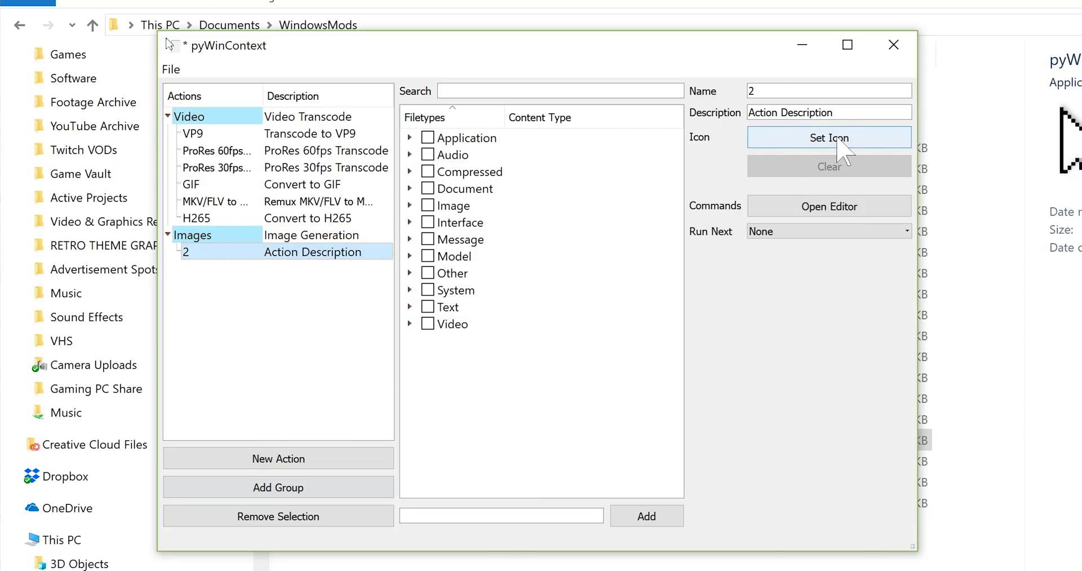
pyautogui.click(266, 240)
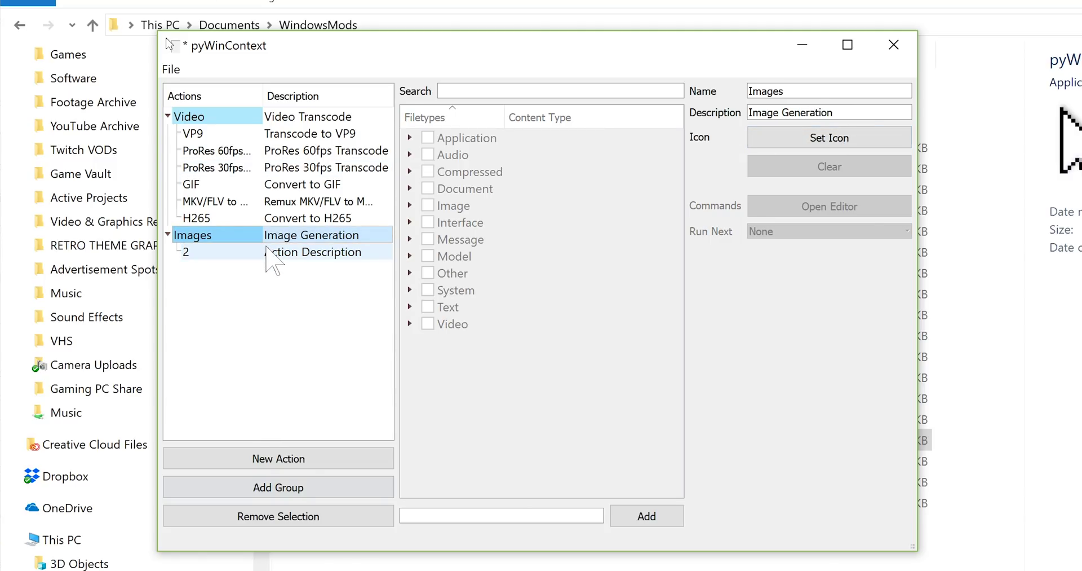
pyautogui.click(268, 252)
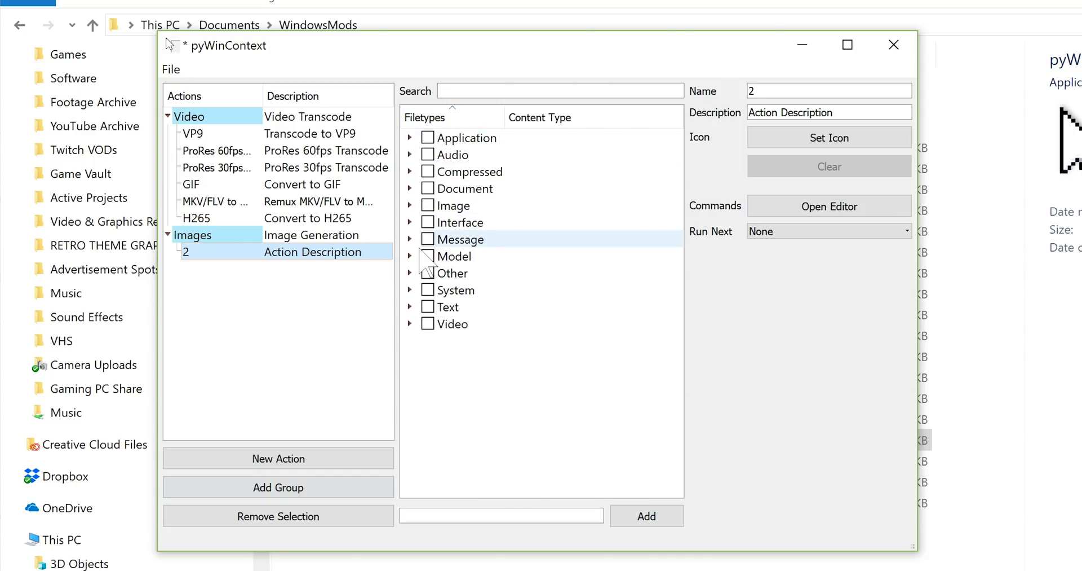
pyautogui.click(411, 205)
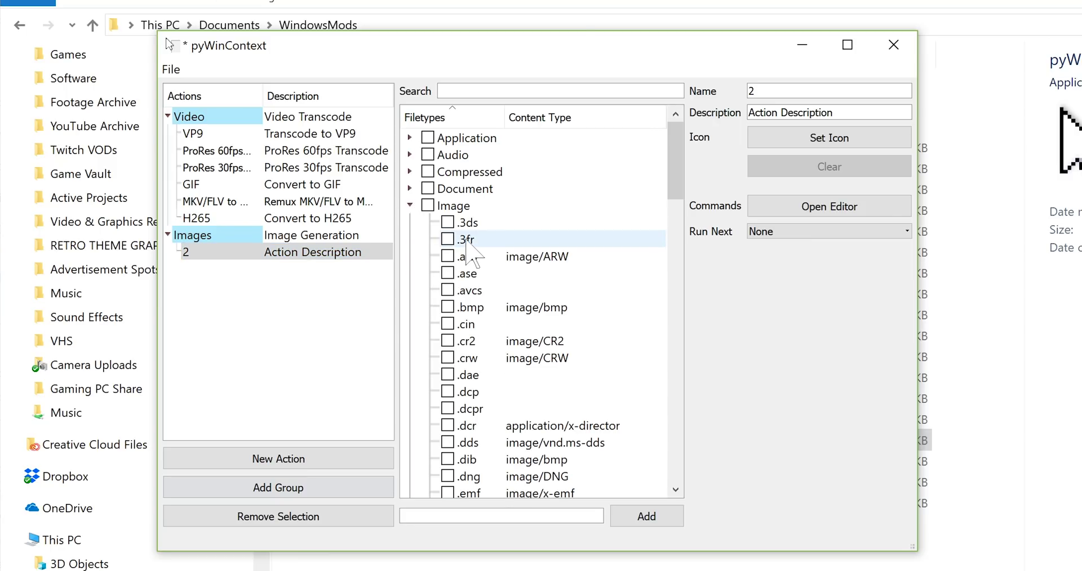
pyautogui.scroll(-20, 472, 251)
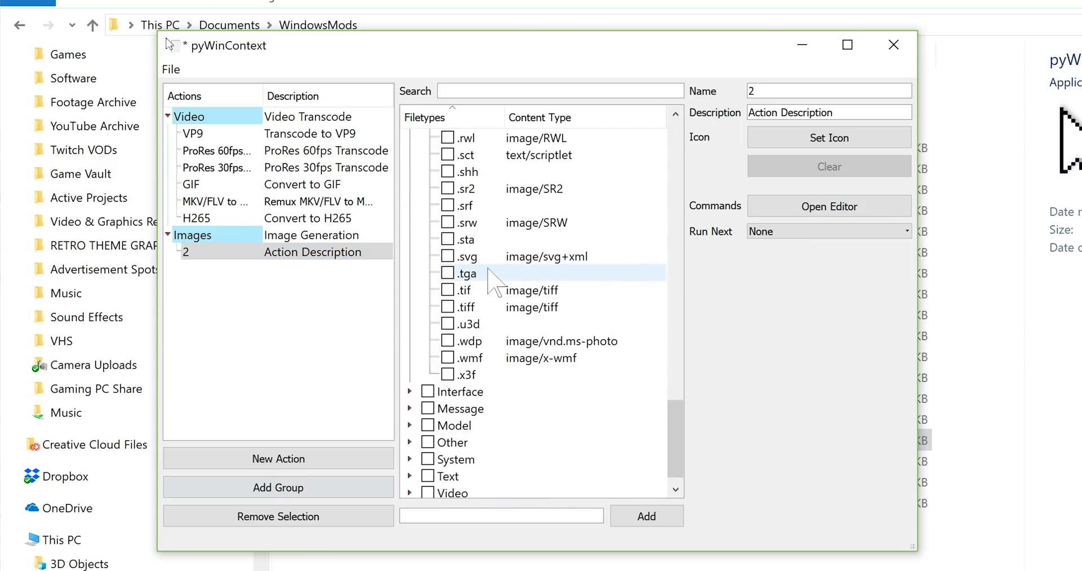
pyautogui.scroll(-1, 489, 279)
pyautogui.scroll(13, 485, 339)
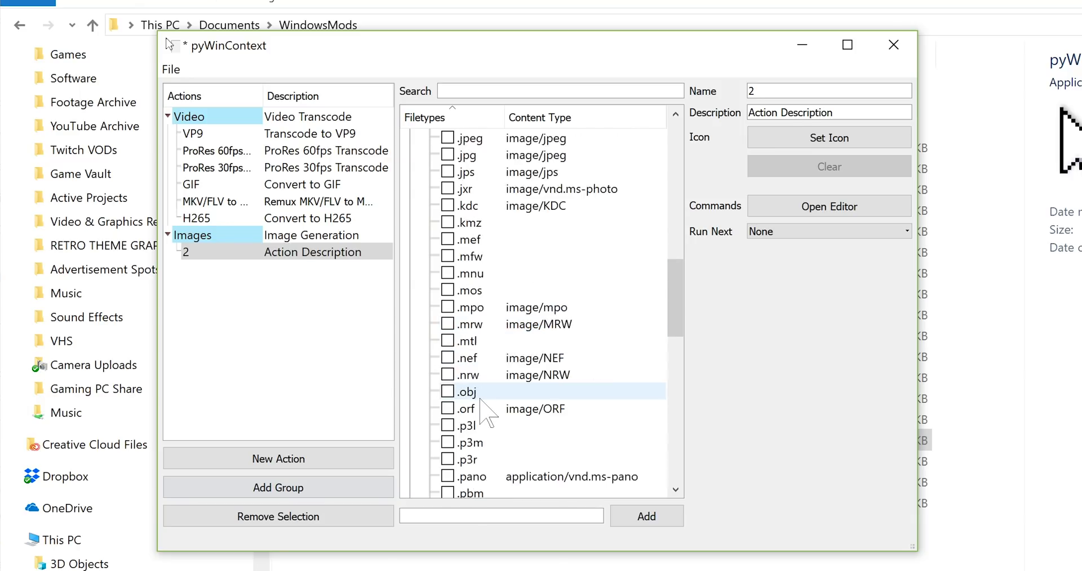
pyautogui.scroll(13, 481, 401)
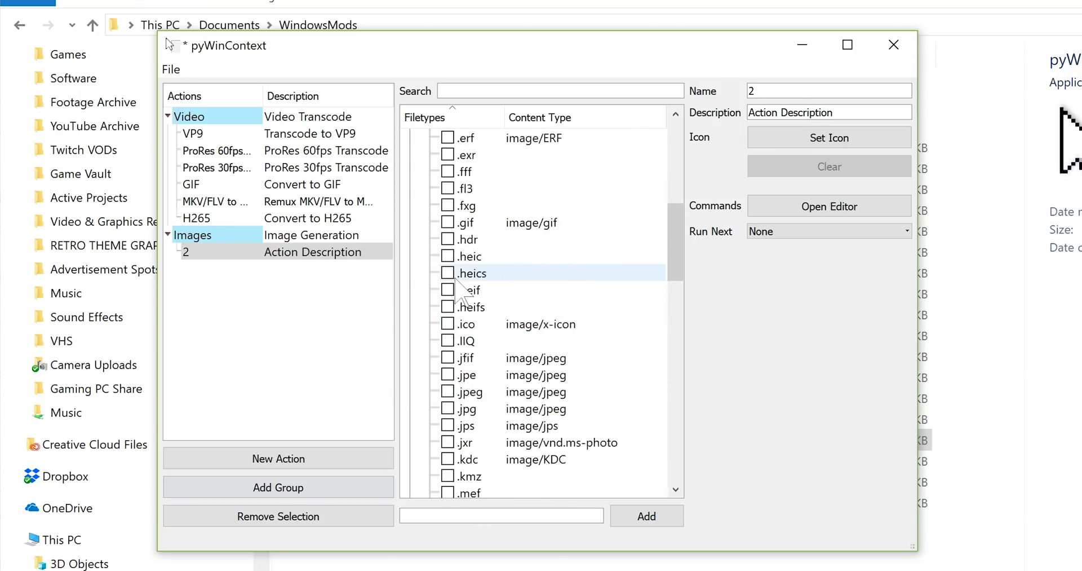
# Examine which Video filetypes are enabled for the MKV/FLV to MP4 action, with the Image category collapsed.
pyautogui.click(323, 203)
pyautogui.click(410, 206)
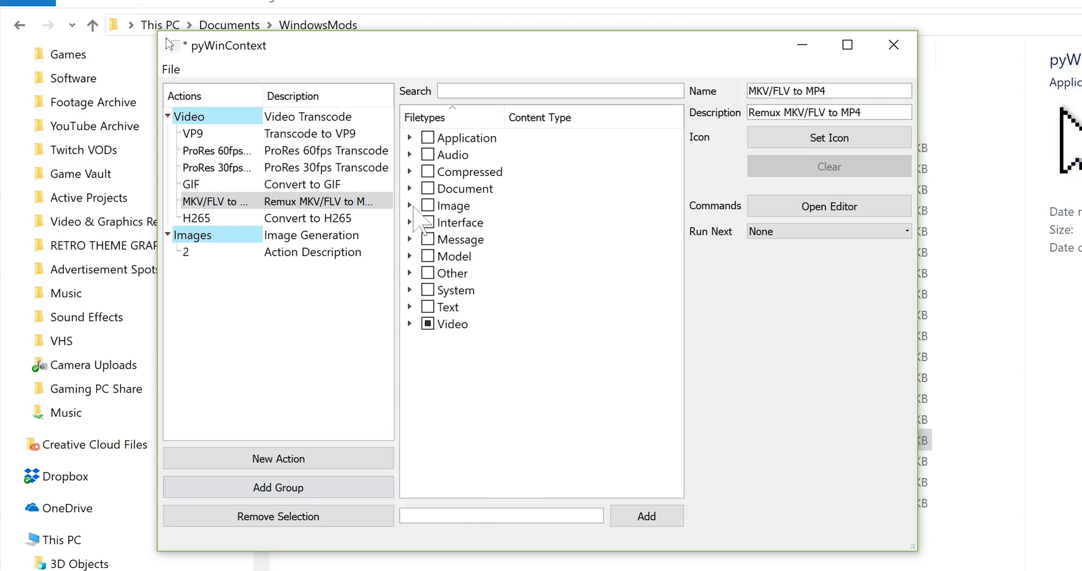
pyautogui.click(410, 323)
pyautogui.scroll(-5, 555, 341)
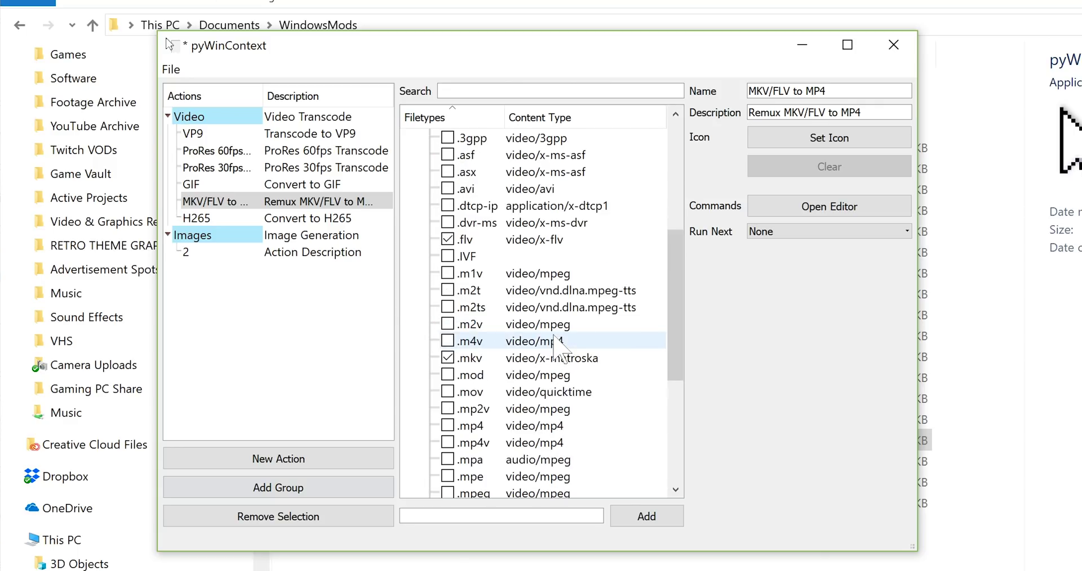
pyautogui.scroll(-1, 555, 341)
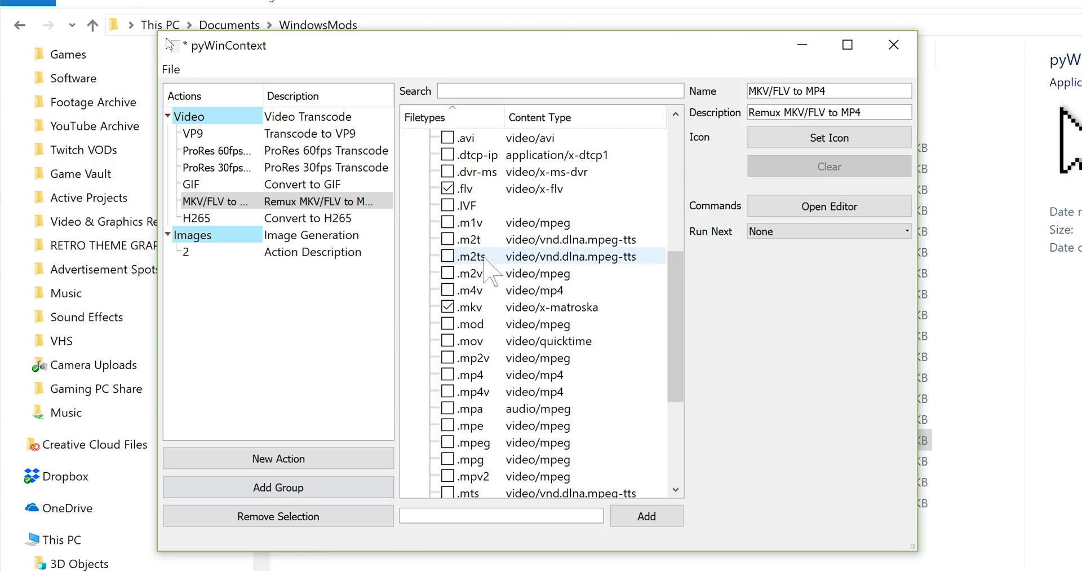
pyautogui.scroll(4, 553, 327)
# Look through the follow-up actions offered under Run Next for the MKV/FLV to MP4 action, keeping None.
pyautogui.click(819, 230)
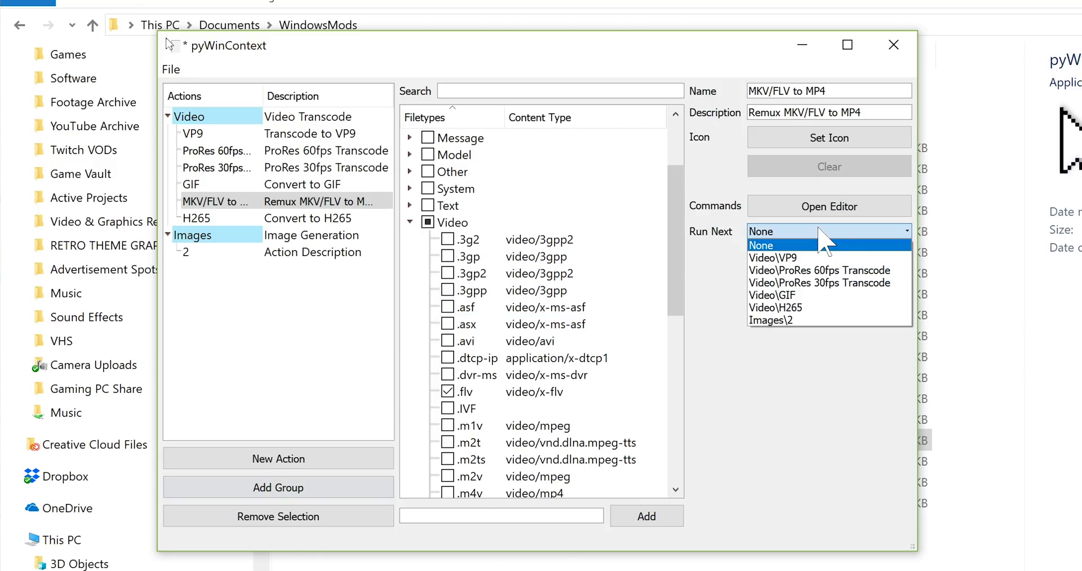
pyautogui.click(819, 230)
pyautogui.click(818, 230)
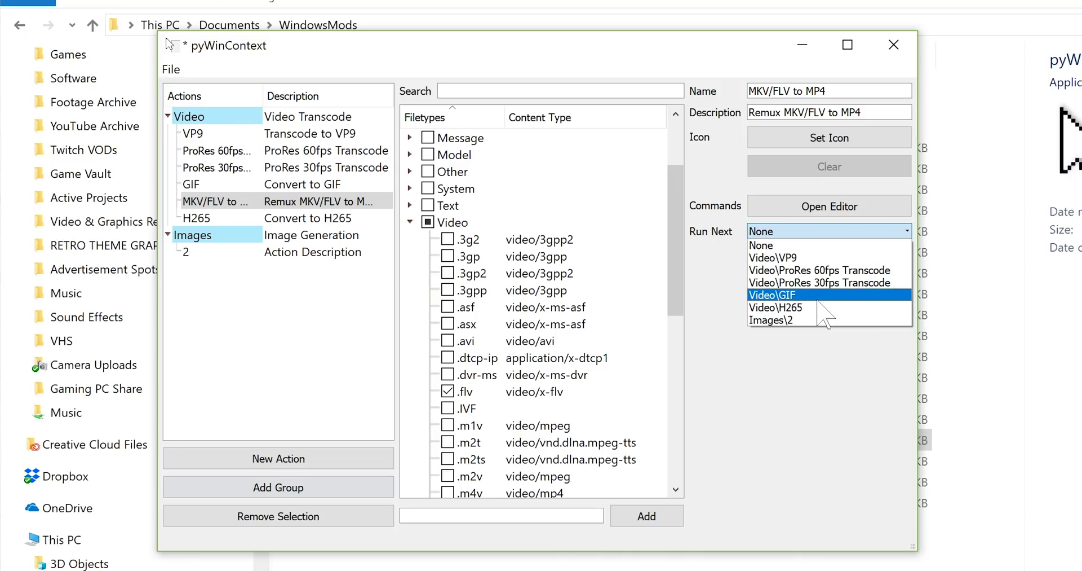
pyautogui.click(767, 401)
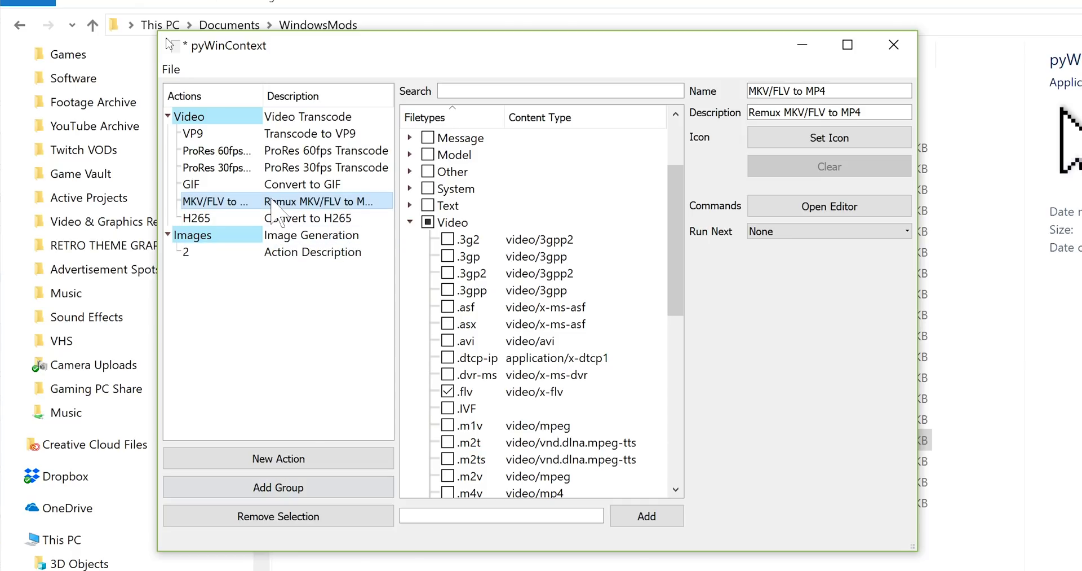
# Examine the MKV/FLV to MP4 action's command, compare the .BAT File and Command List modes, and close the Command Editor without saving.
pyautogui.click(756, 206)
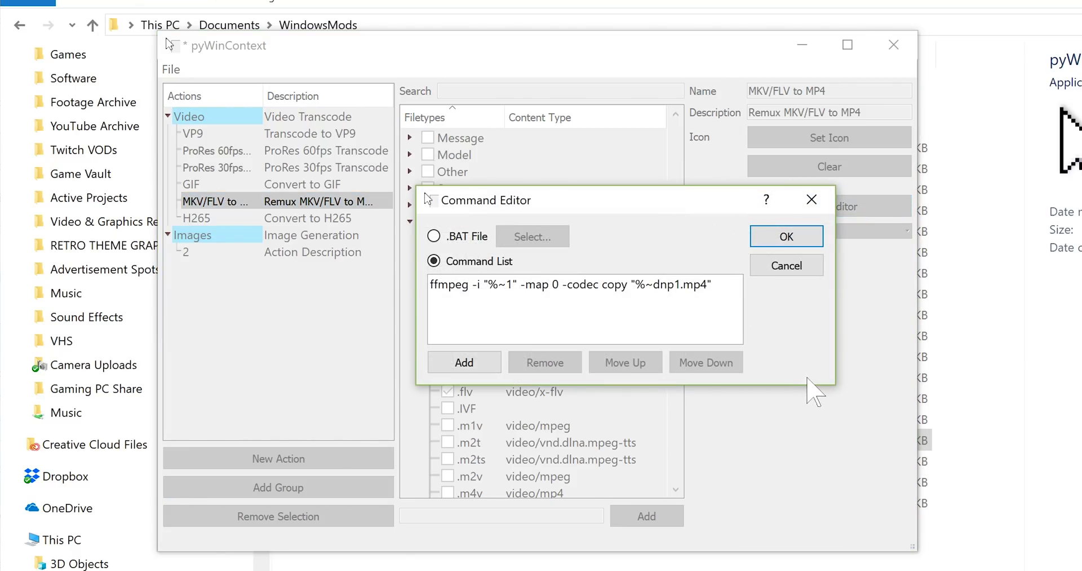
pyautogui.moveTo(628, 198); pyautogui.dragTo(513, 150)
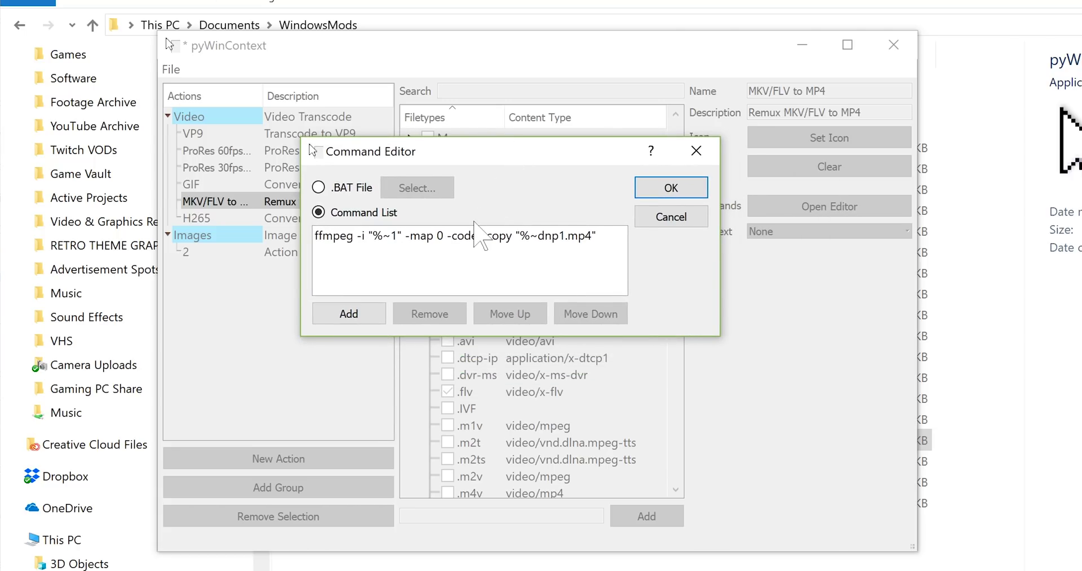
pyautogui.click(340, 188)
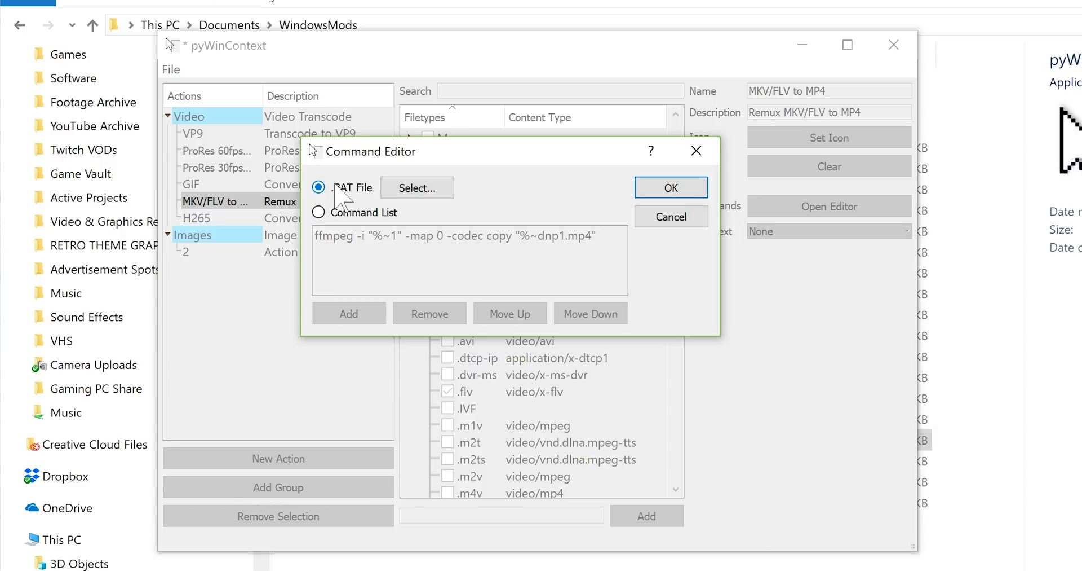
pyautogui.click(352, 213)
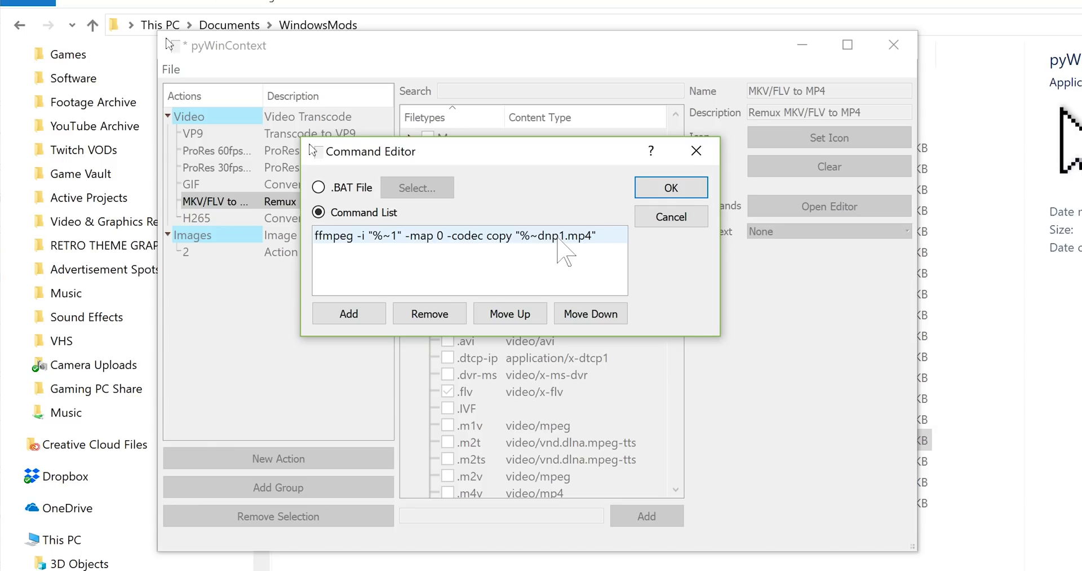
pyautogui.click(692, 218)
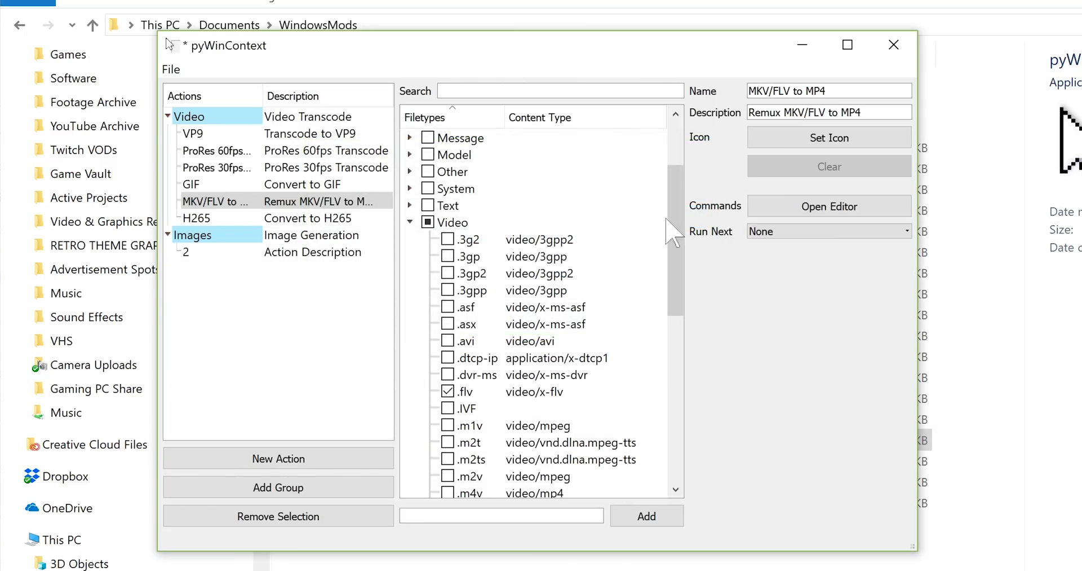
# Compare the names, descriptions and enabled filetypes of the Video group's actions, from VP9 through H265.
pyautogui.click(340, 136)
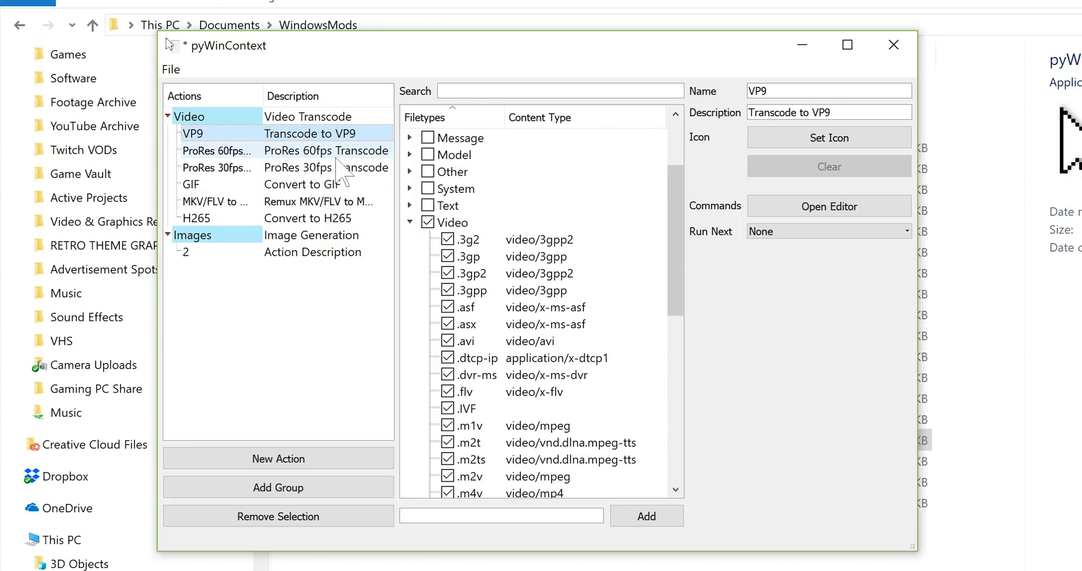
pyautogui.click(335, 156)
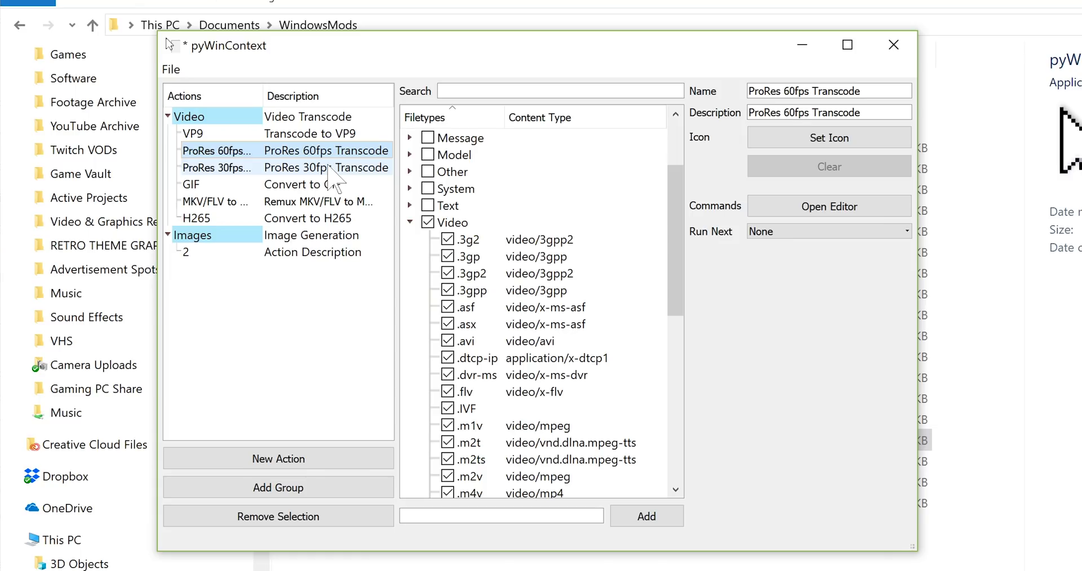
pyautogui.click(324, 134)
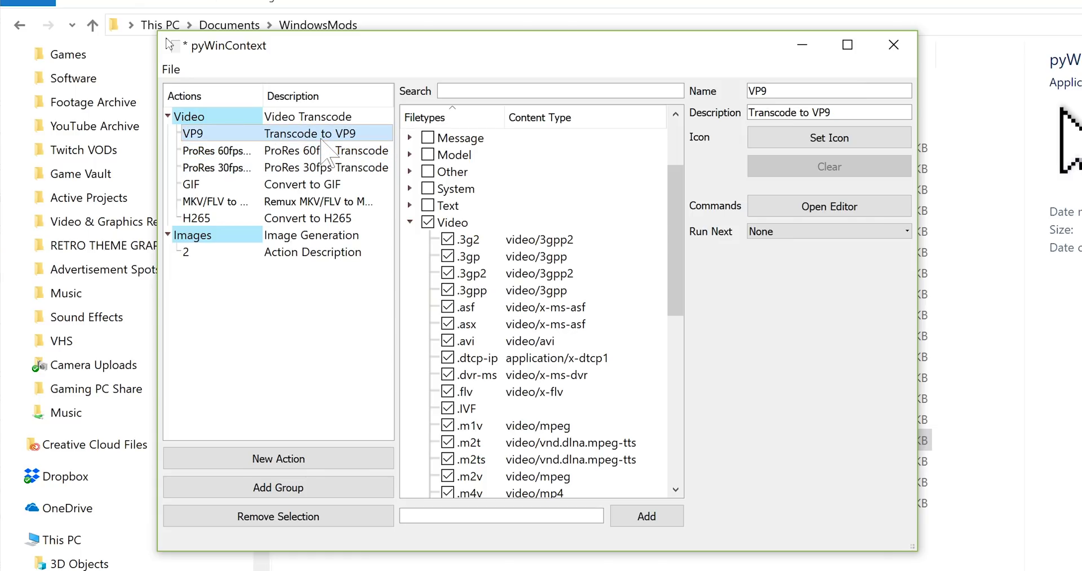
pyautogui.click(322, 150)
pyautogui.click(323, 166)
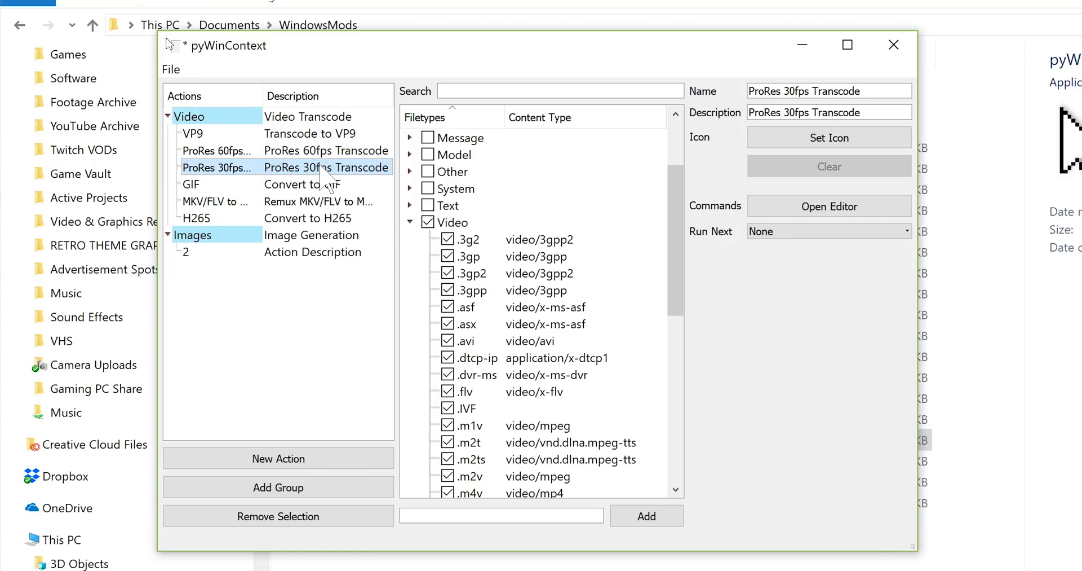
pyautogui.click(326, 184)
pyautogui.click(307, 207)
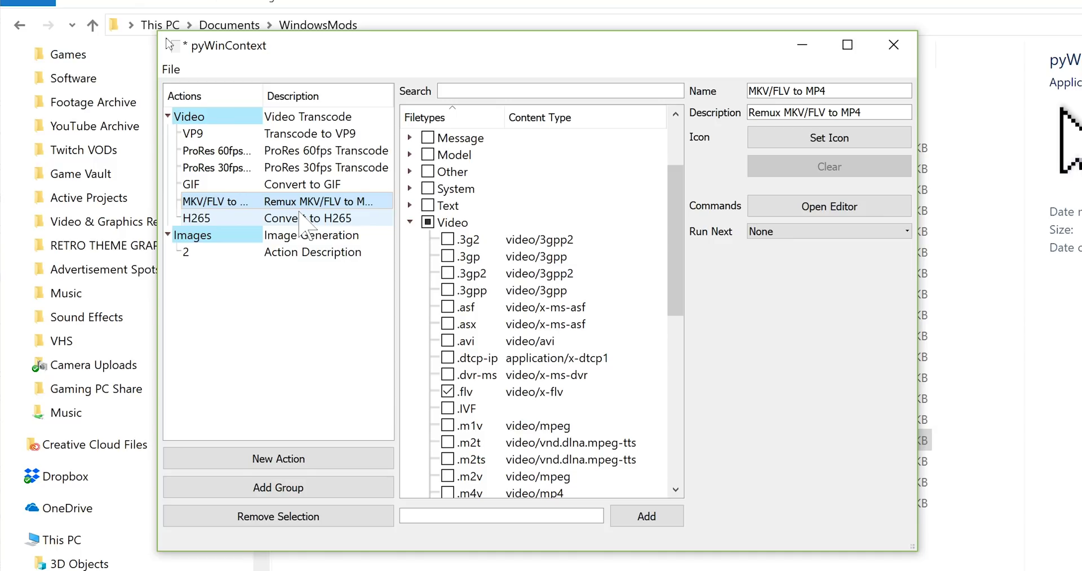
pyautogui.click(302, 219)
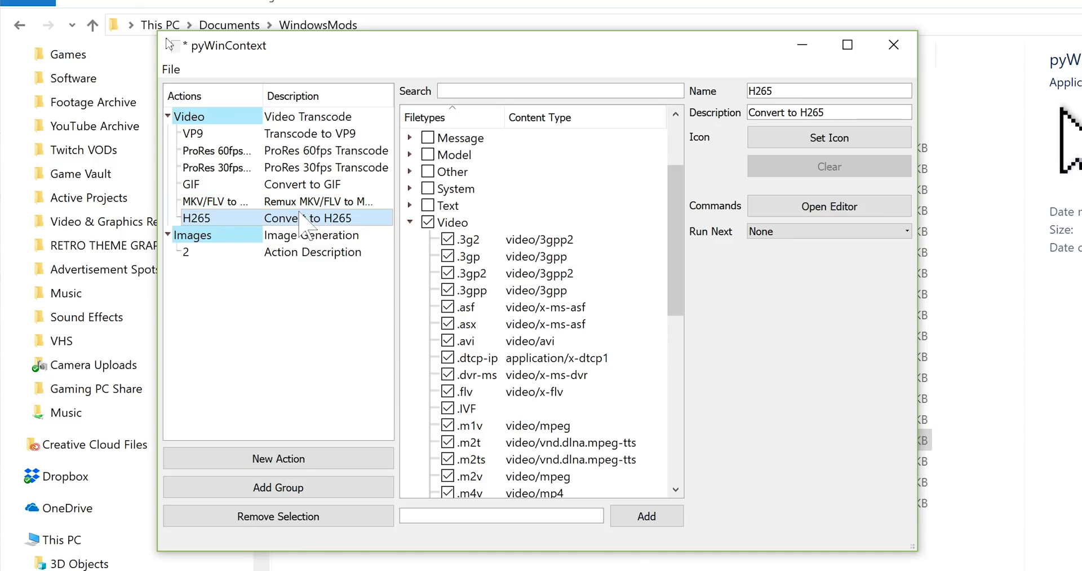
# Remove the Images group together with the action inside it.
pyautogui.click(241, 238)
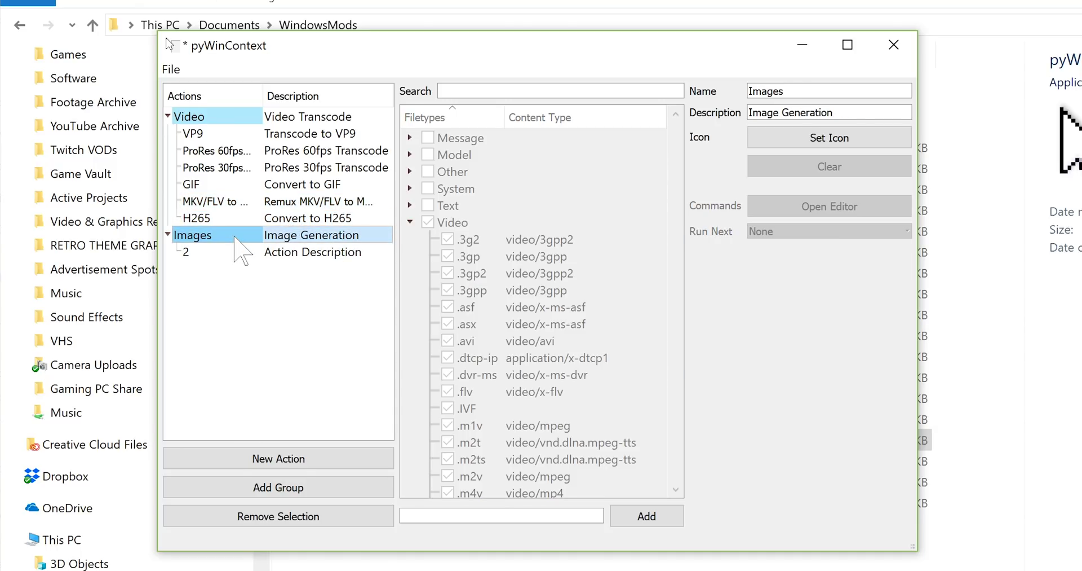
pyautogui.click(258, 510)
# Look through the Text filetypes available for the H265 action.
pyautogui.click(310, 218)
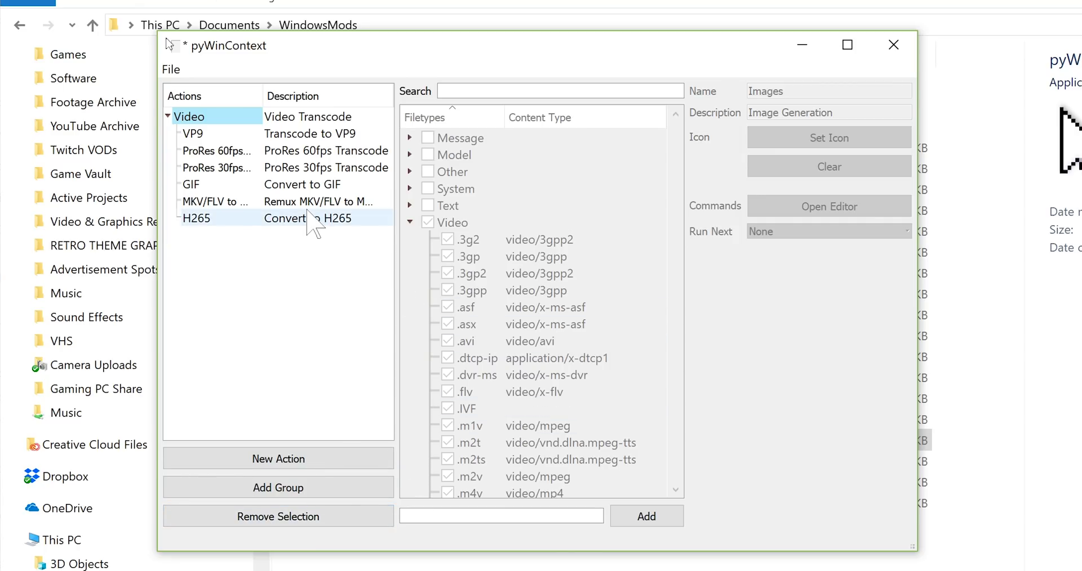
pyautogui.click(410, 205)
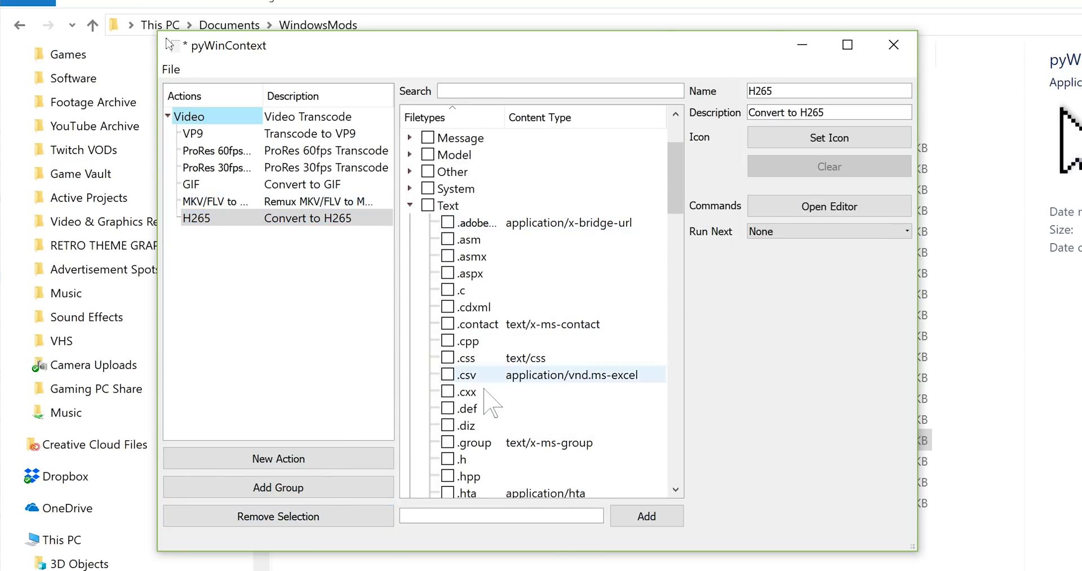
pyautogui.scroll(-3, 485, 403)
pyautogui.scroll(5, 484, 402)
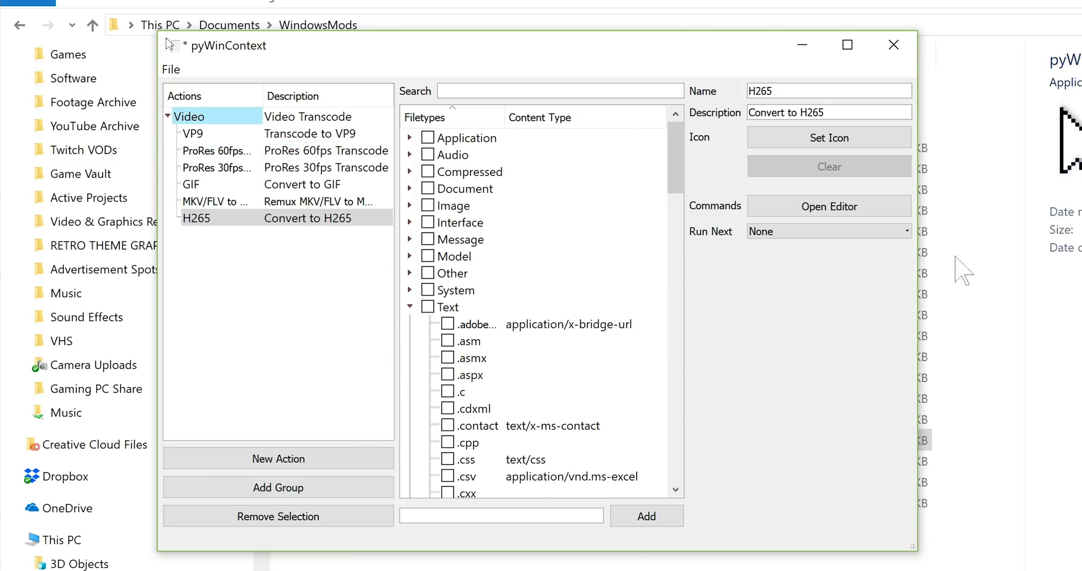
# Switch to File Explorer and open FFMPEG Scripts.txt from the WindowsMods folder in Notepad++.
pyautogui.click(1042, 230)
pyautogui.doubleClick(401, 152)
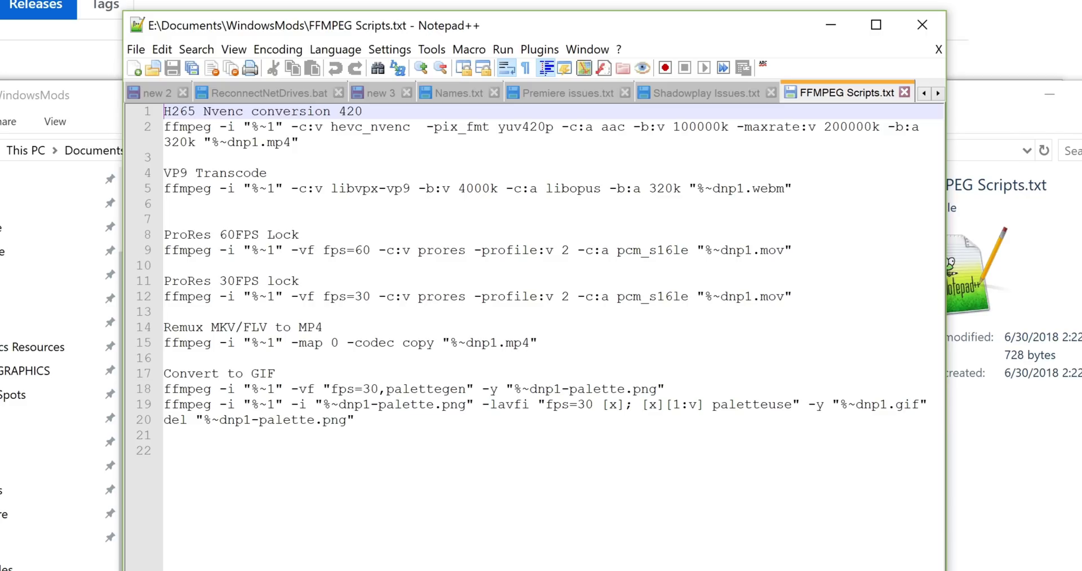
# Switch back to pyWinContext, examine the H265 action's full ffmpeg command in an enlarged Command Editor, and close it without saving.
pyautogui.hotkey('alt', 'Tab')
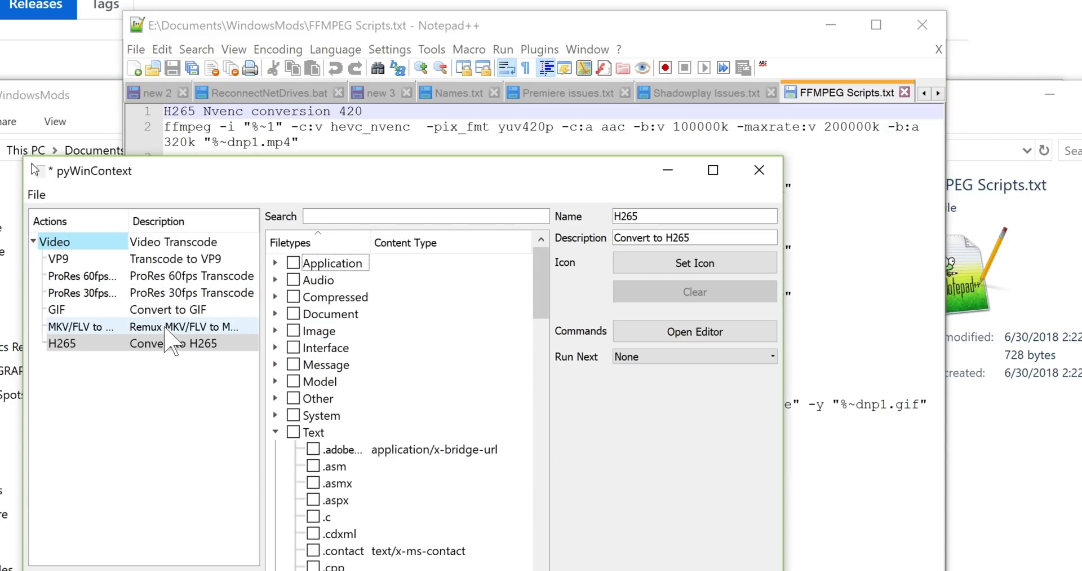
pyautogui.click(615, 331)
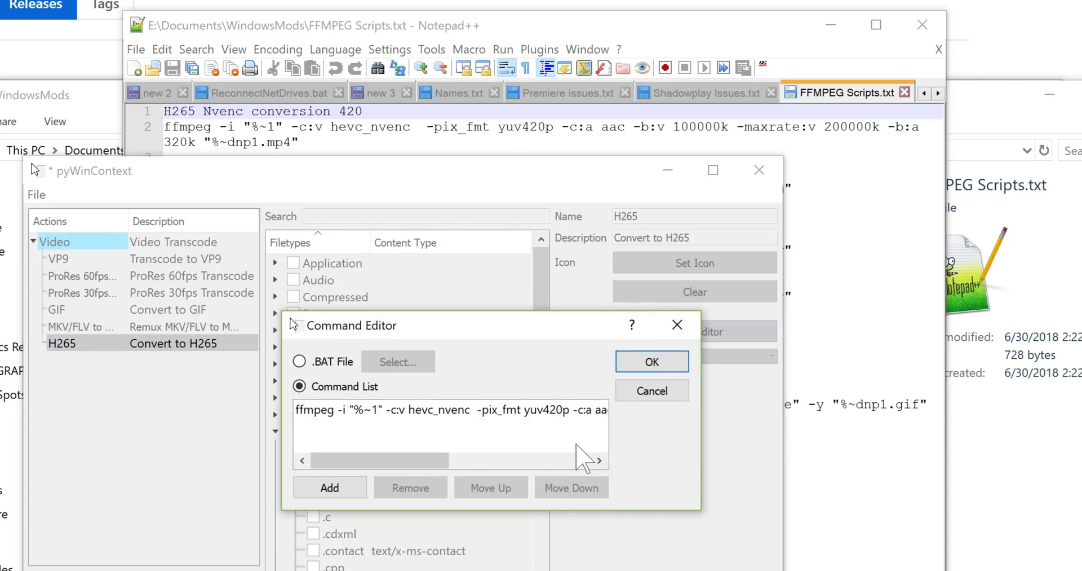
pyautogui.moveTo(702, 510); pyautogui.dragTo(1081, 570)
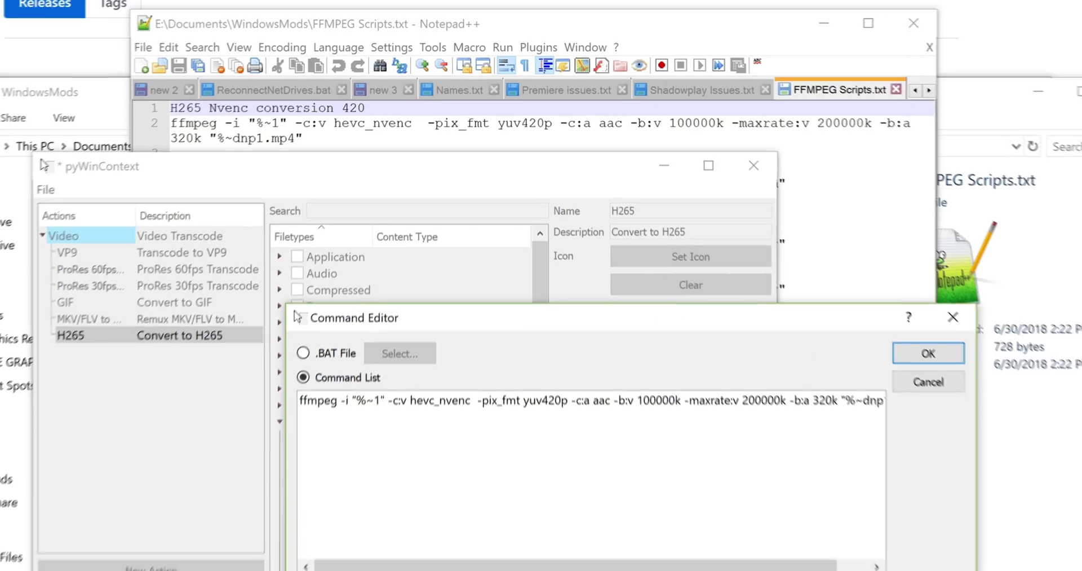
pyautogui.moveTo(1009, 465); pyautogui.dragTo(982, 439)
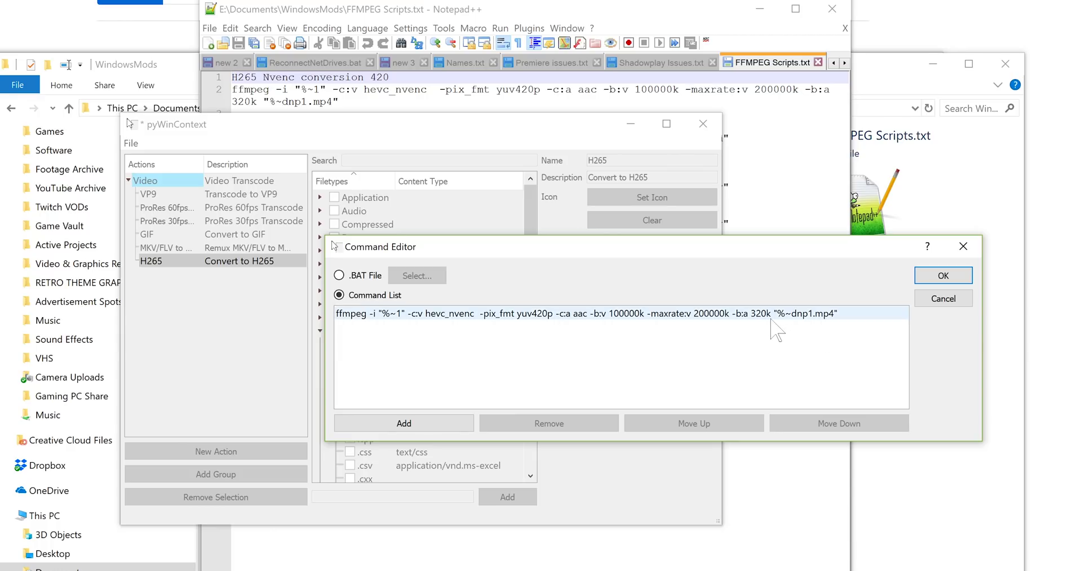
pyautogui.click(953, 298)
# Open the GIF action's command list and enlarge the Command Editor to read its chained commands in full.
pyautogui.click(215, 234)
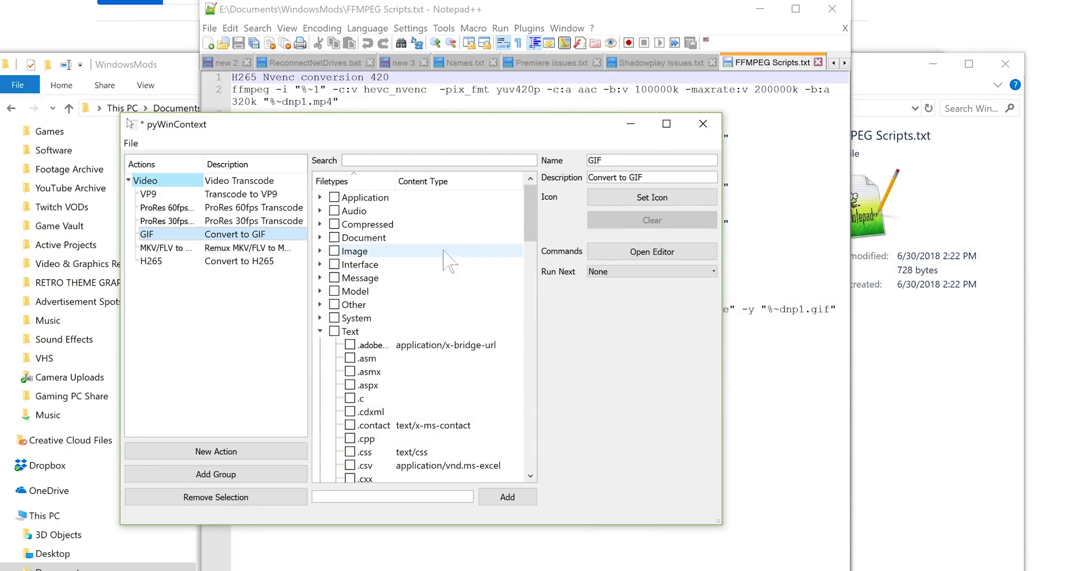
pyautogui.click(649, 251)
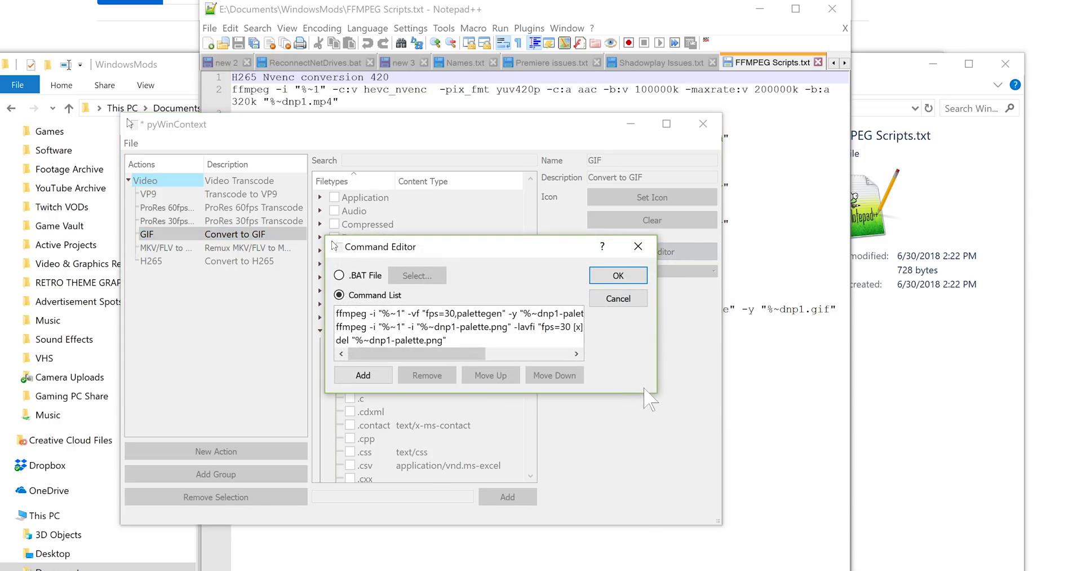
pyautogui.moveTo(657, 393); pyautogui.dragTo(685, 393)
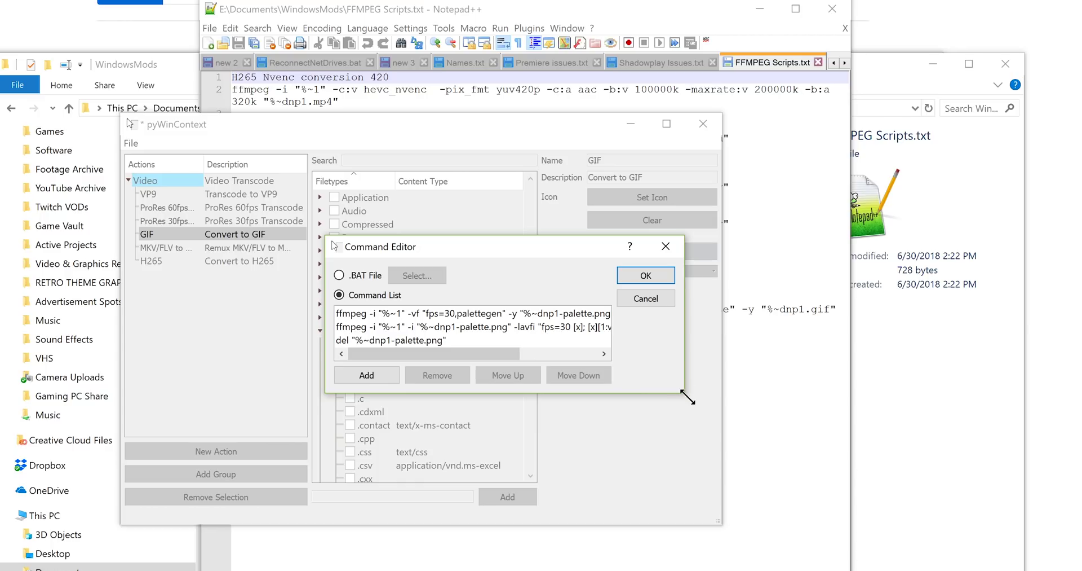
pyautogui.moveTo(688, 396); pyautogui.dragTo(943, 496)
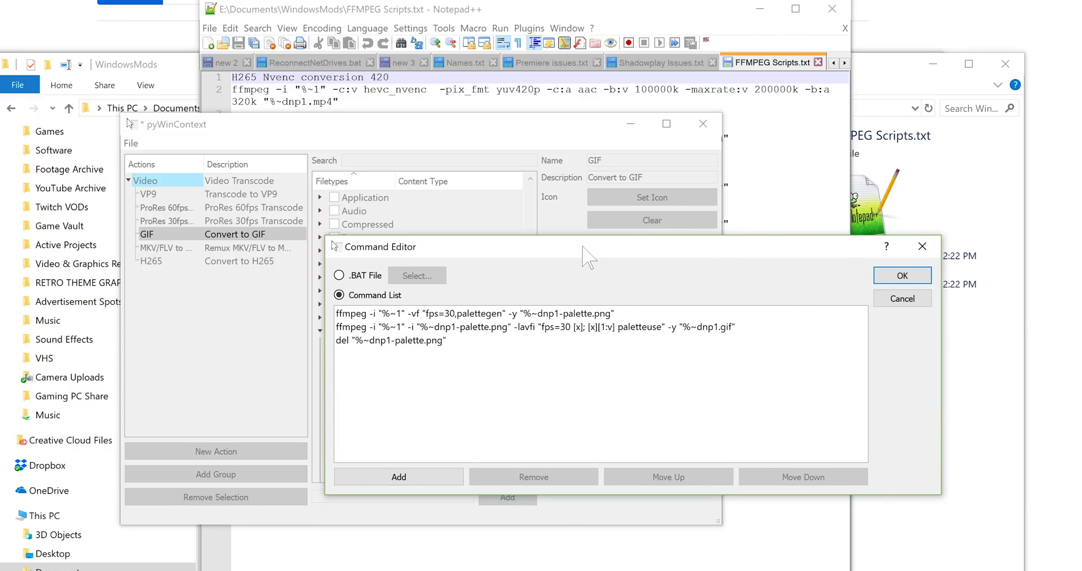
pyautogui.moveTo(584, 248); pyautogui.dragTo(494, 256)
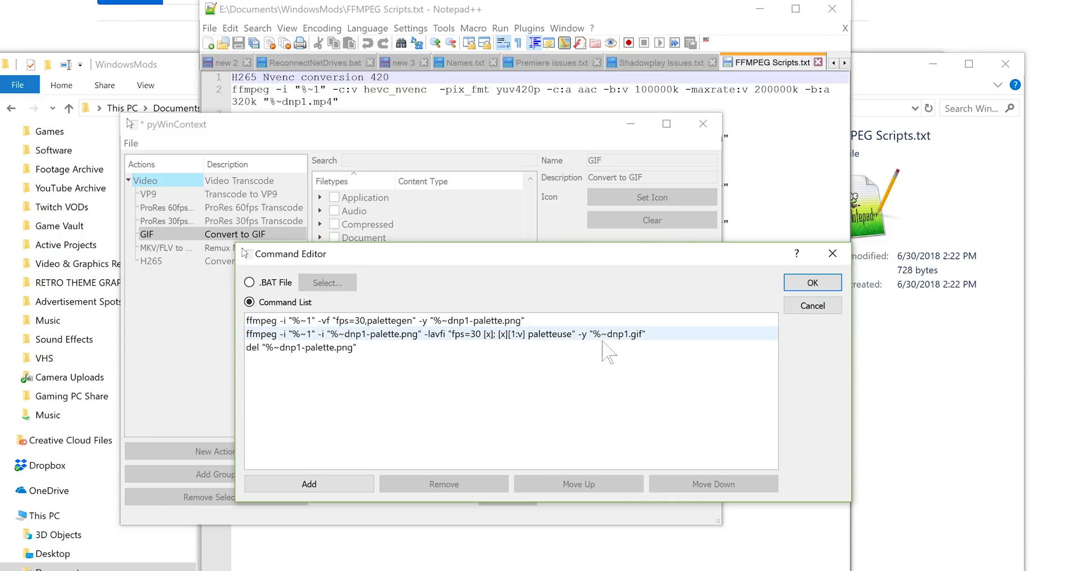
# Try adding an empty command to the GIF action's command list and moving it up two places, and remove it again.
pyautogui.click(305, 347)
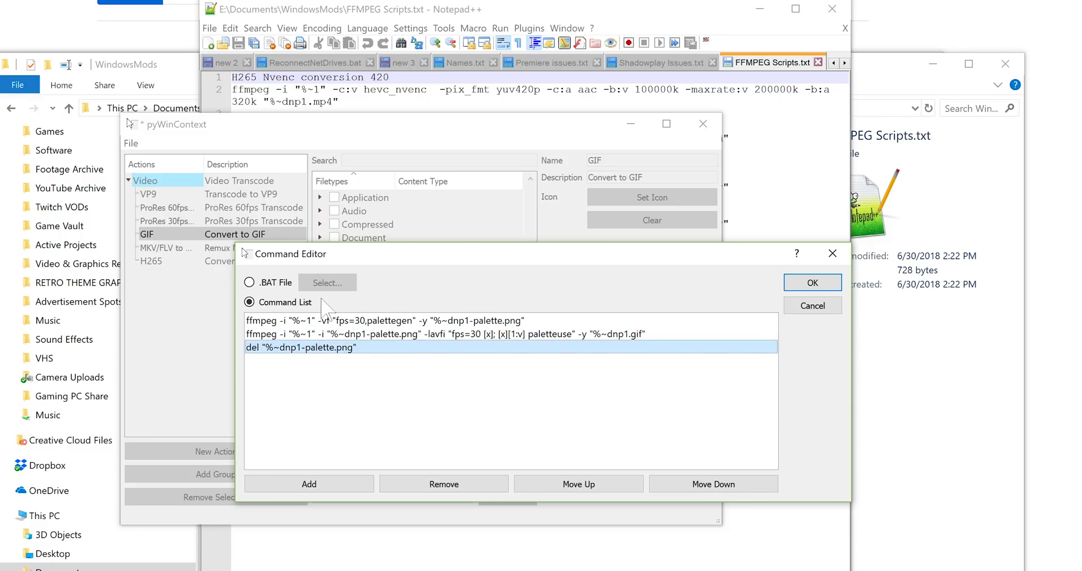
pyautogui.click(354, 484)
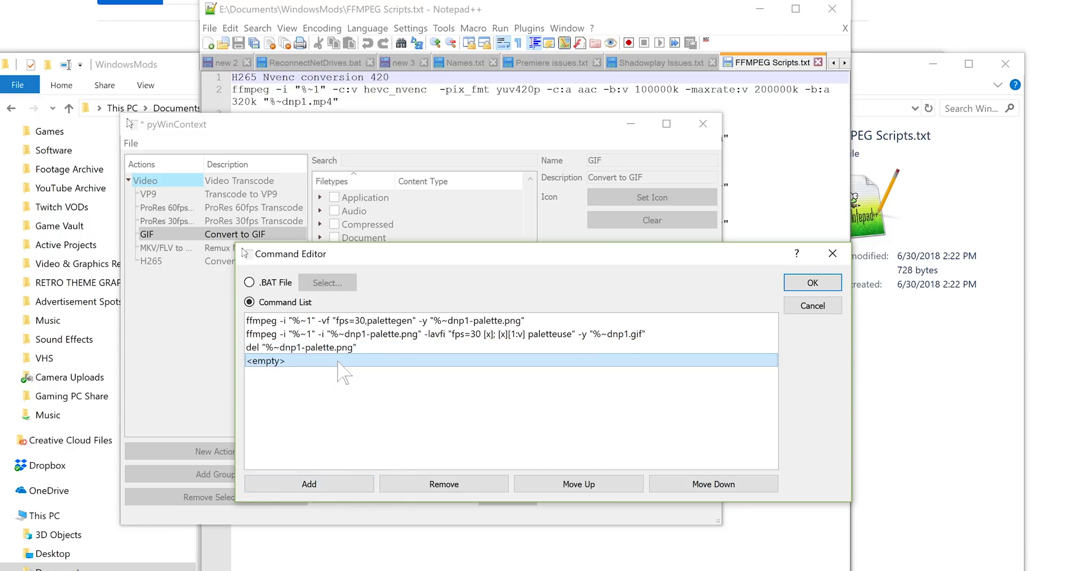
pyautogui.click(611, 484)
pyautogui.click(611, 484)
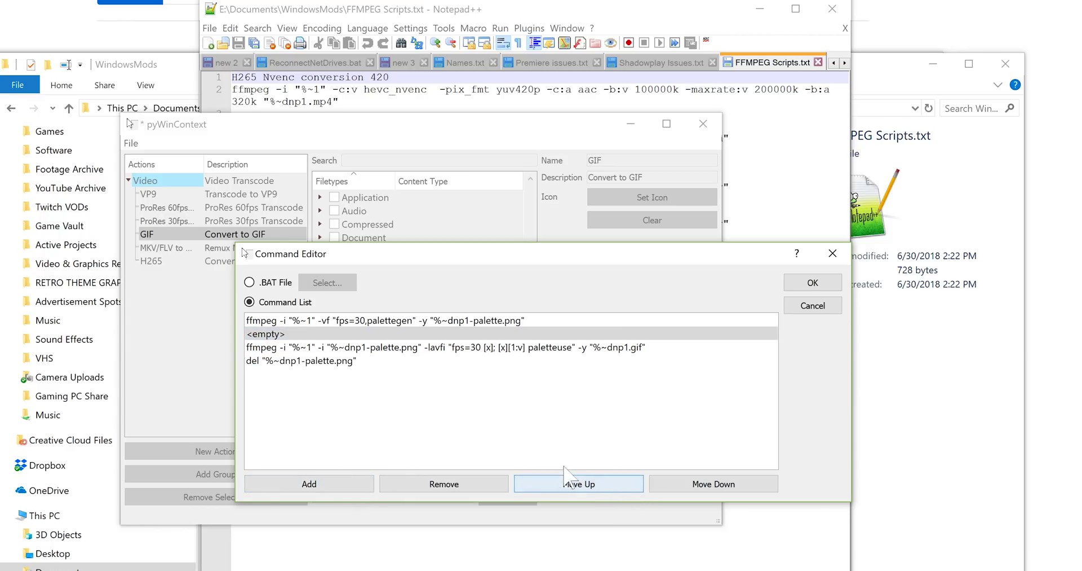
pyautogui.click(446, 484)
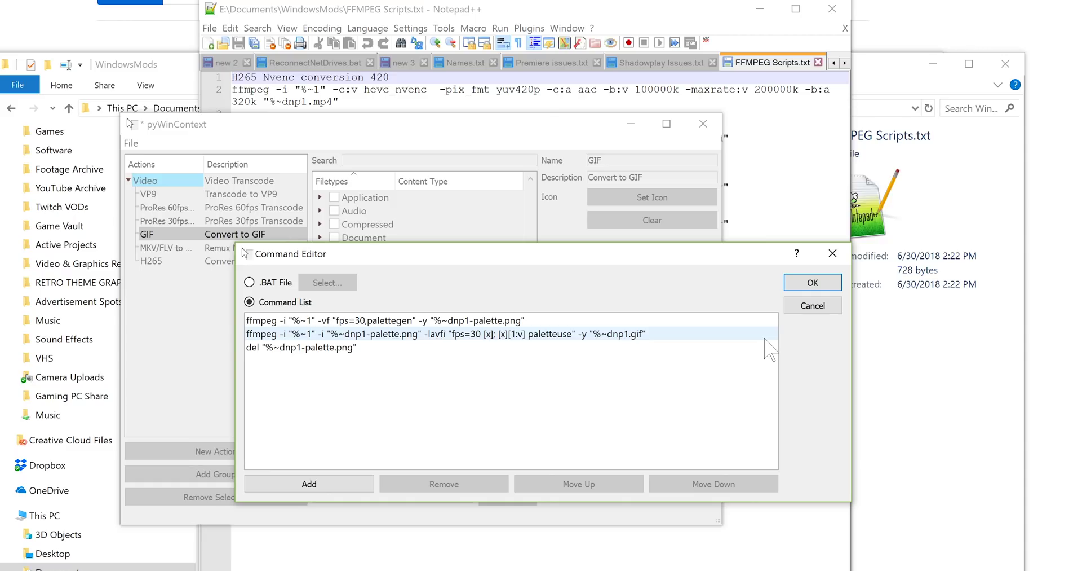
# Close the GIF action's Command Editor without saving and check which actions its Run Next setting offers.
pyautogui.click(787, 310)
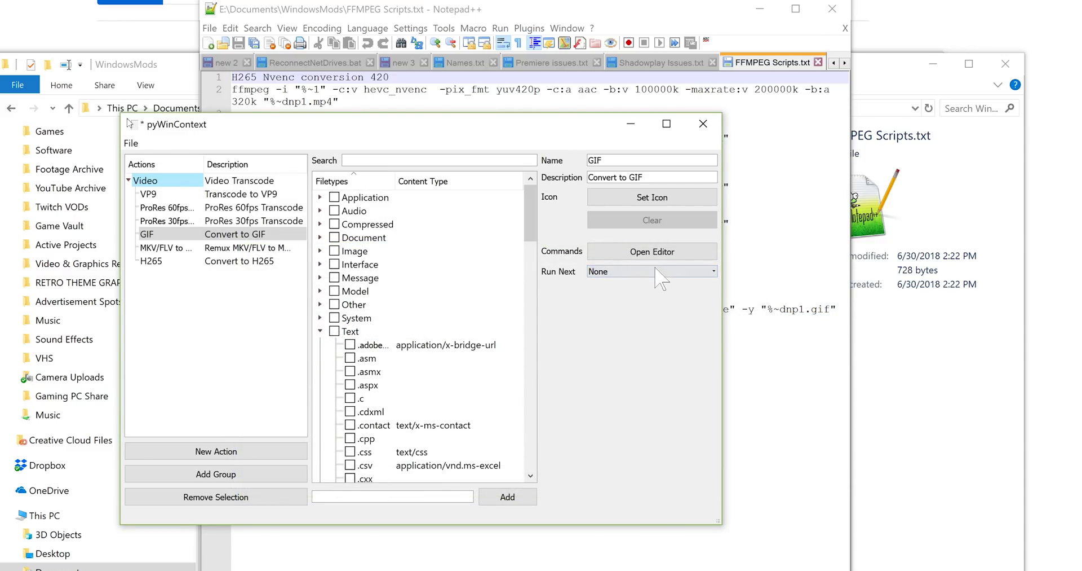
pyautogui.click(632, 272)
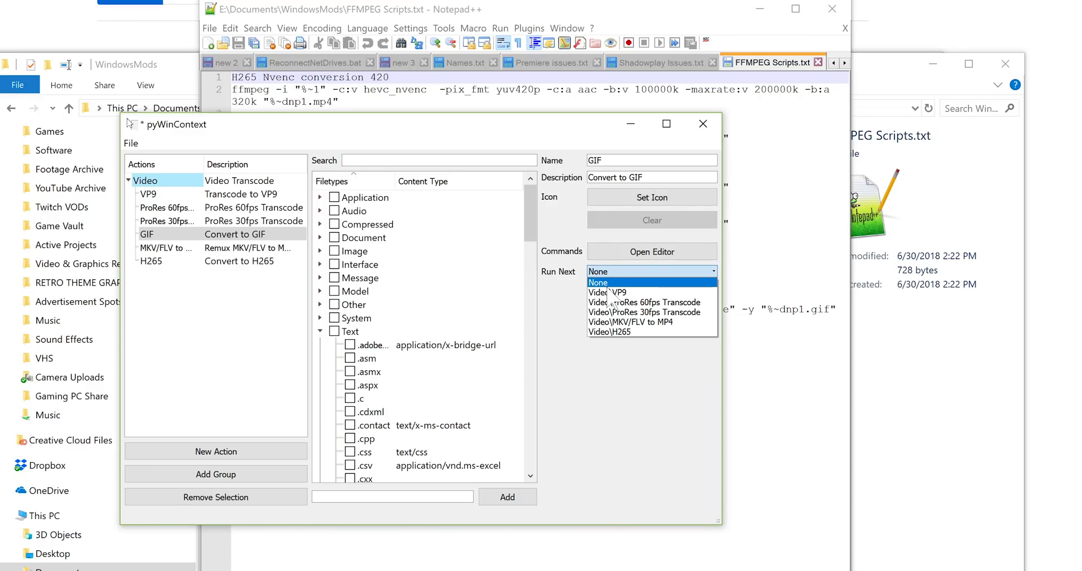
pyautogui.click(575, 339)
# Switch to FFMPEG Scripts.txt in Notepad++ and examine the H265 Nvenc conversion and VP9 Transcode commands.
pyautogui.click(781, 276)
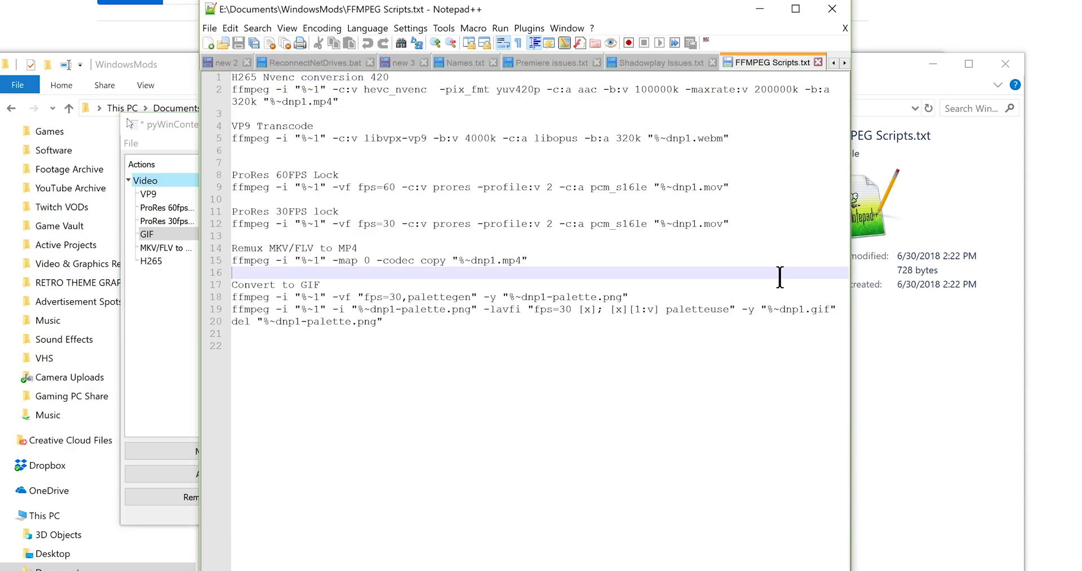
pyautogui.click(339, 113)
pyautogui.tripleClick(367, 96)
pyautogui.click(240, 93)
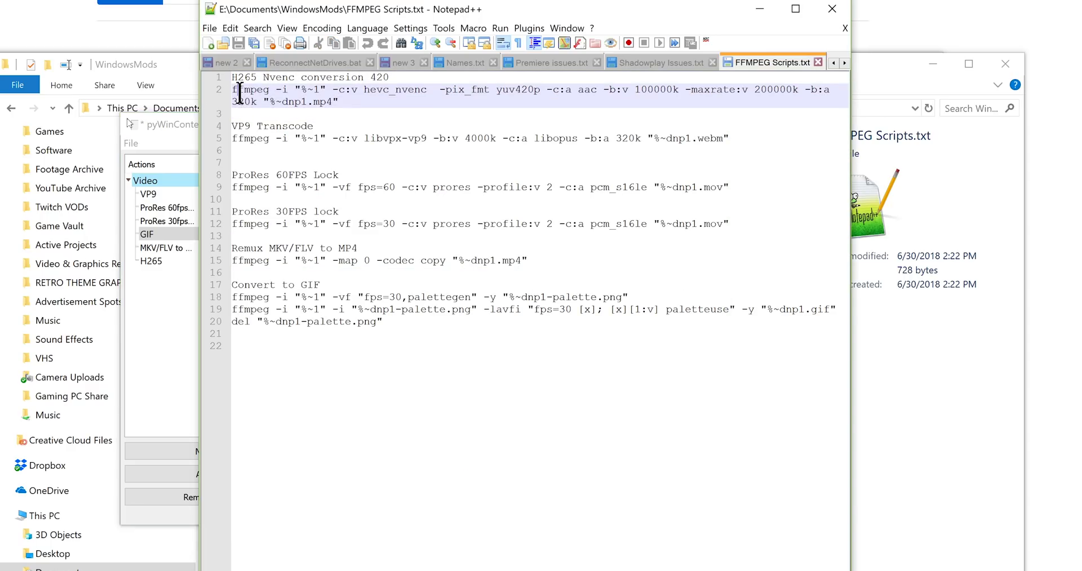
pyautogui.tripleClick(358, 106)
pyautogui.click(356, 112)
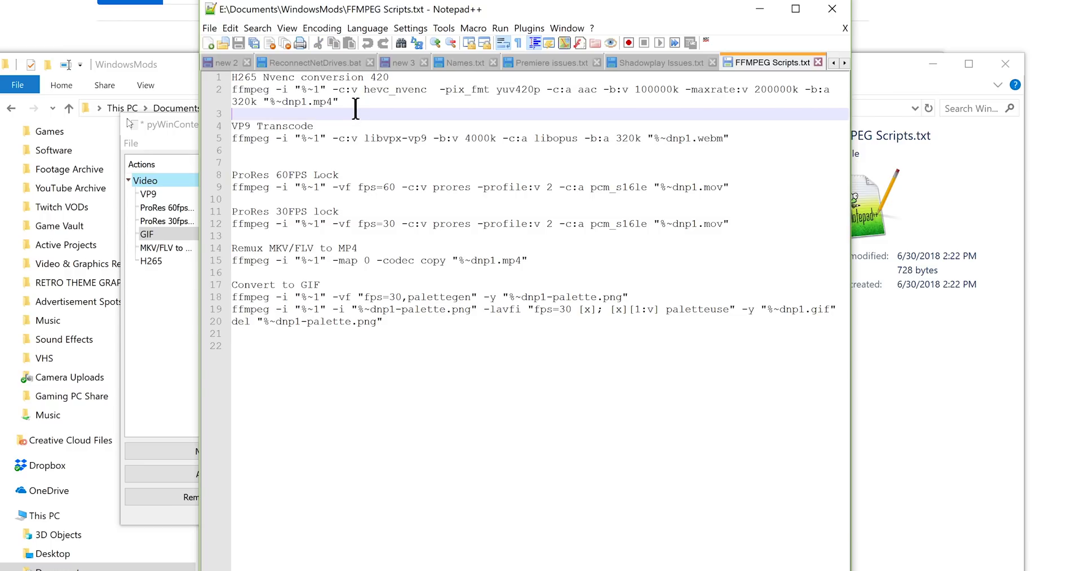
pyautogui.tripleClick(354, 106)
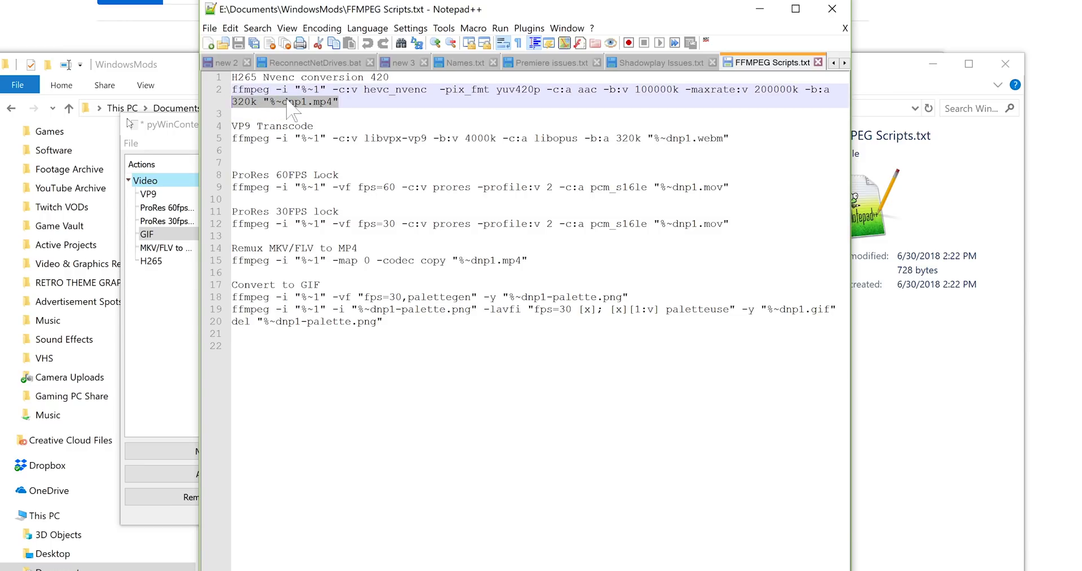
pyautogui.click(384, 107)
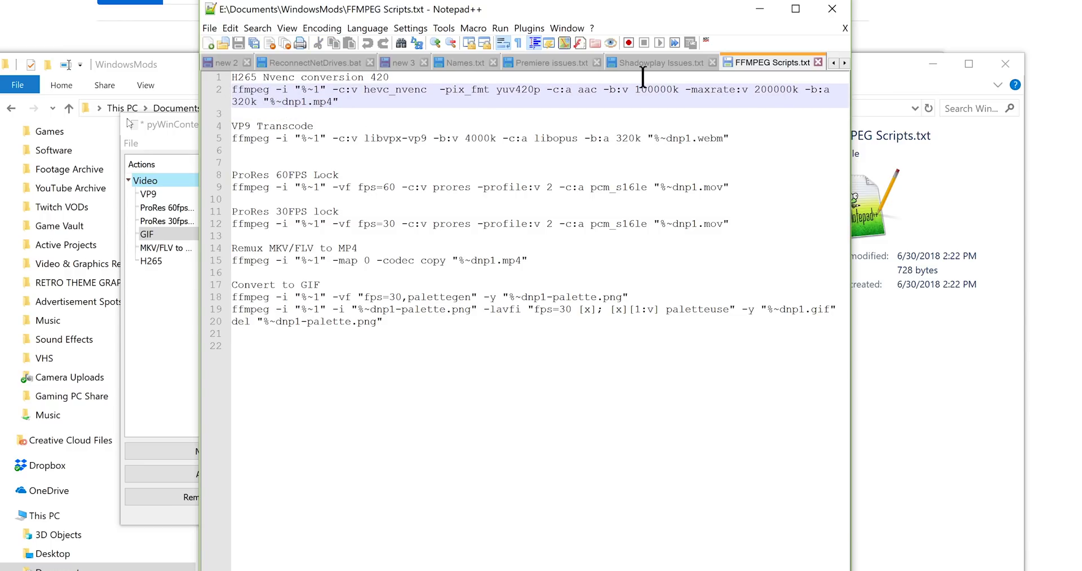
pyautogui.click(575, 138)
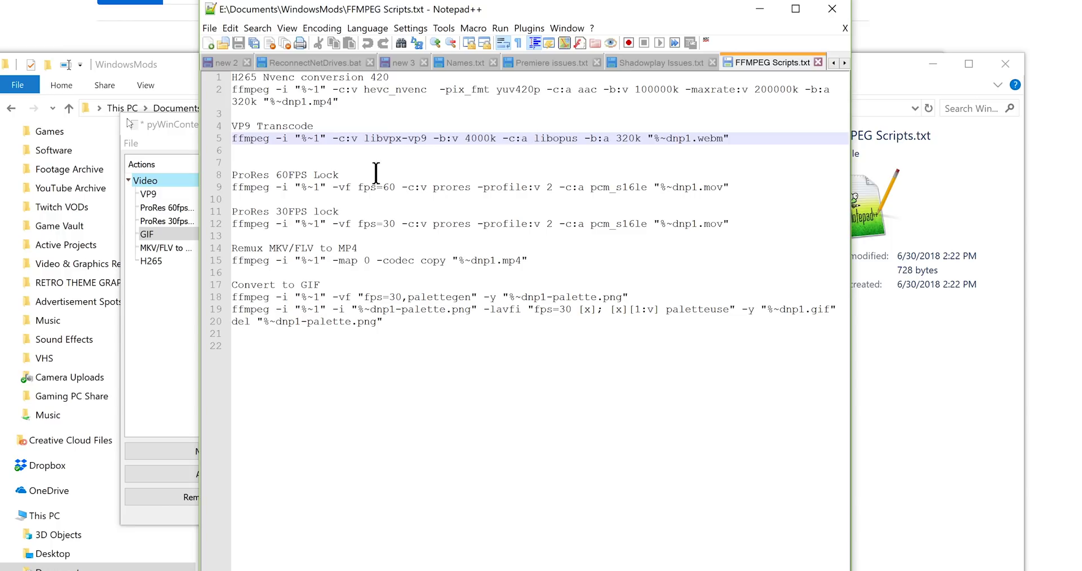
# Compare the ProRes 60FPS and ProRes 30FPS commands in FFMPEG Scripts.txt, paying attention to their fps settings.
pyautogui.click(369, 197)
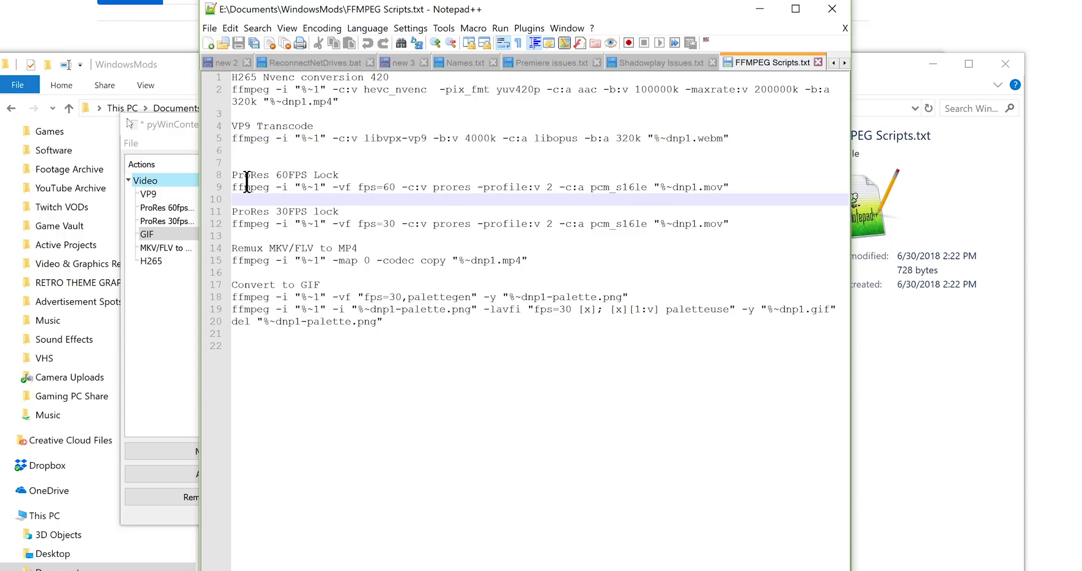
pyautogui.moveTo(232, 175); pyautogui.dragTo(577, 261)
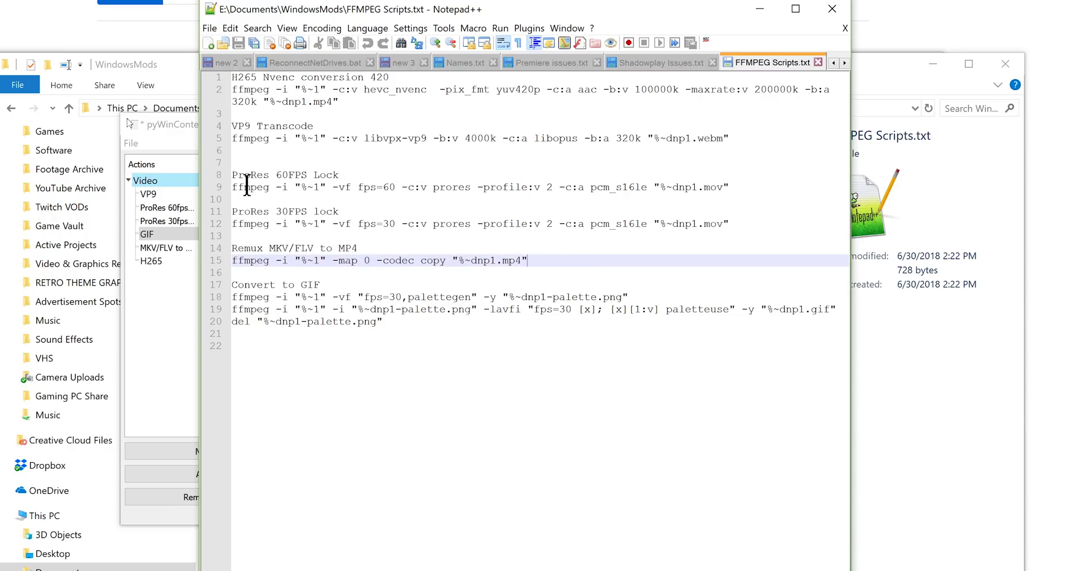
pyautogui.moveTo(233, 186); pyautogui.dragTo(470, 193)
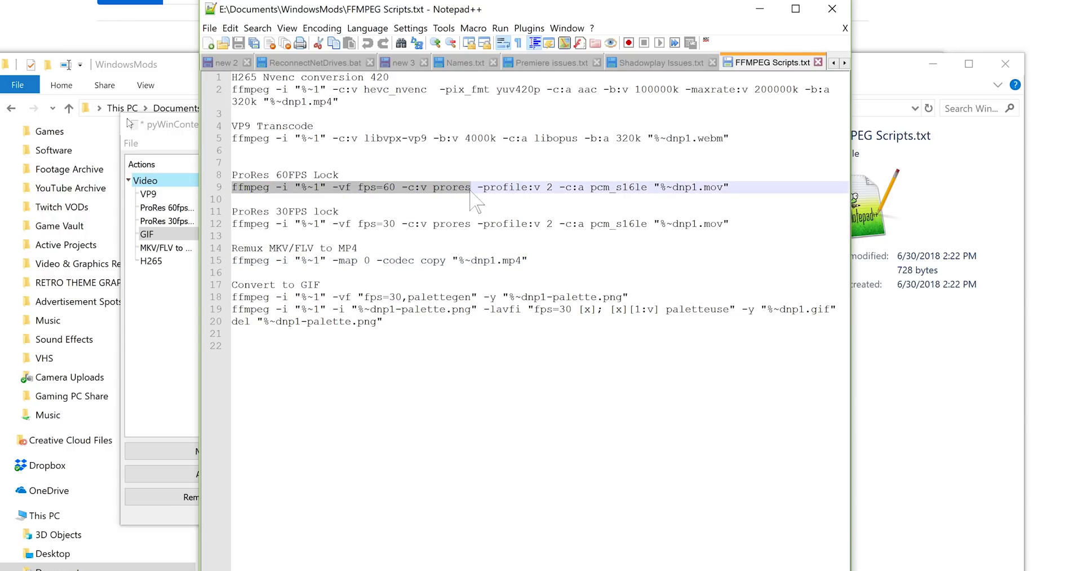
pyautogui.click(469, 189)
pyautogui.click(433, 174)
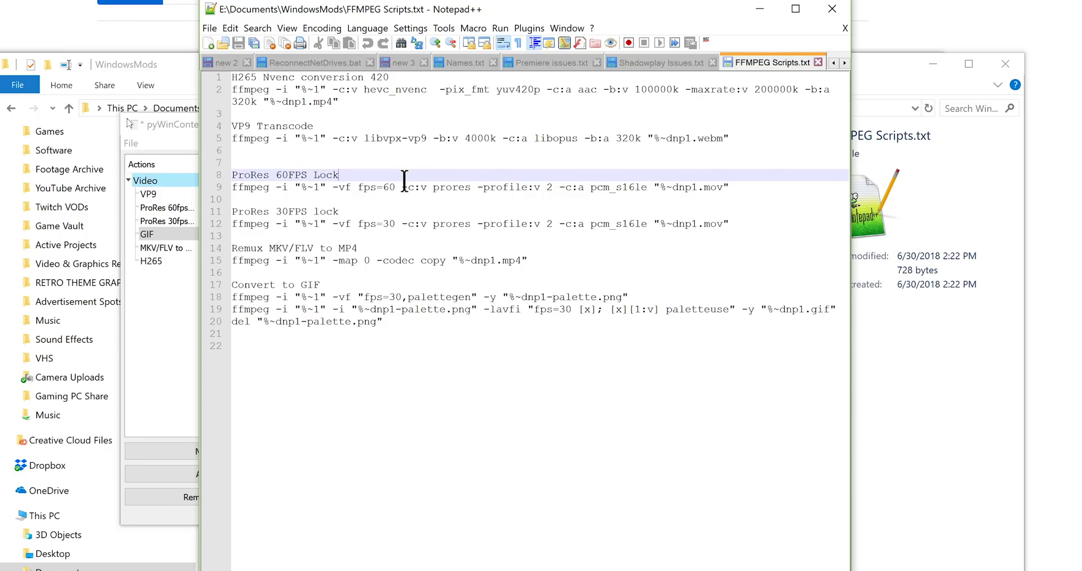
pyautogui.click(388, 187)
pyautogui.click(395, 225)
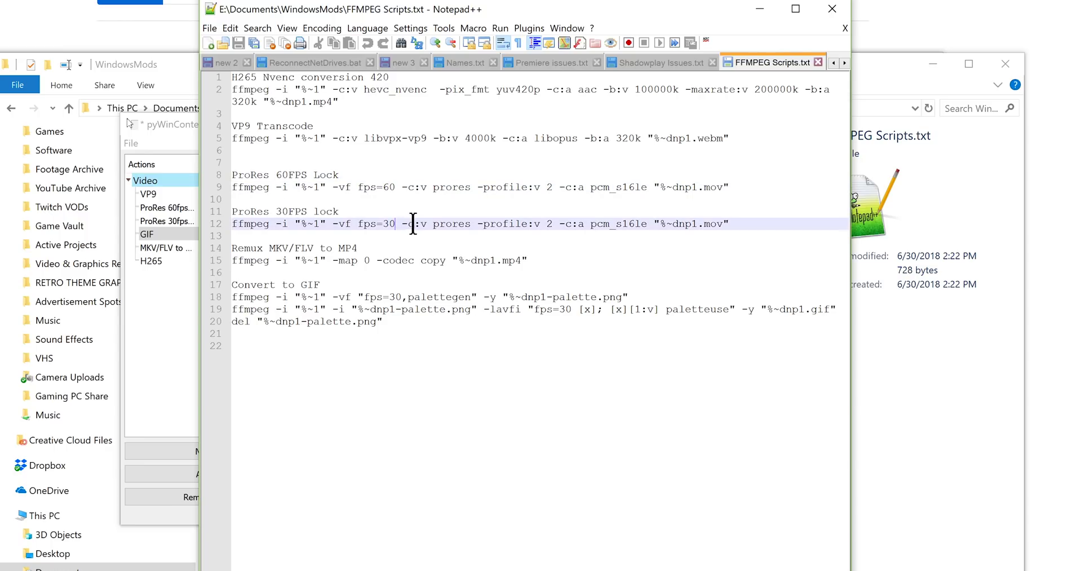
pyautogui.click(427, 207)
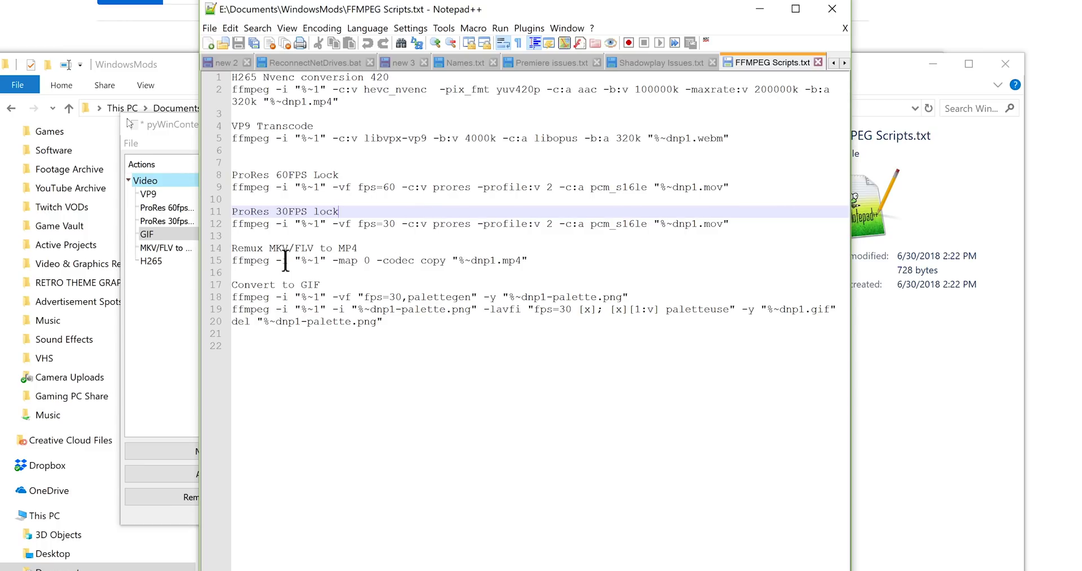
# Examine the Remux MKV/FLV to MP4 command's map and codec copy options and the Convert to GIF commands below it.
pyautogui.click(323, 263)
pyautogui.click(542, 269)
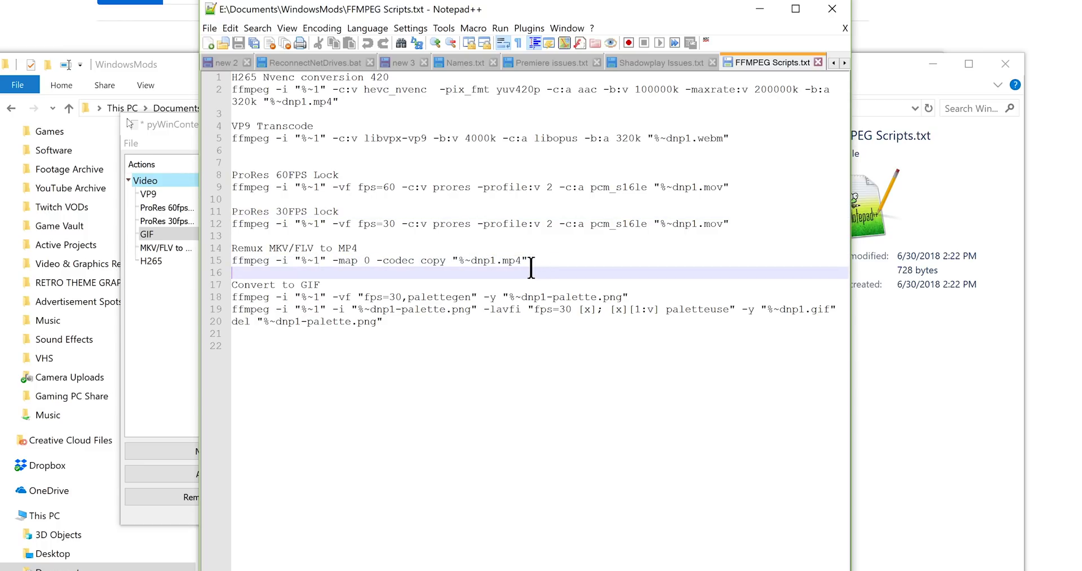
pyautogui.click(277, 260)
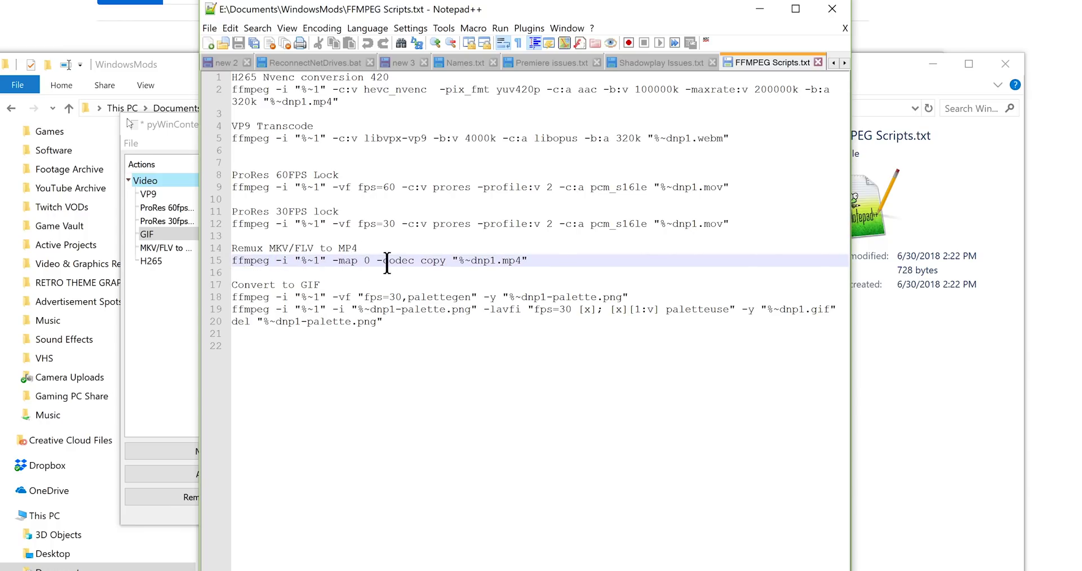
pyautogui.click(514, 261)
pyautogui.moveTo(373, 260); pyautogui.dragTo(330, 262)
pyautogui.click(395, 265)
pyautogui.click(389, 297)
pyautogui.click(391, 284)
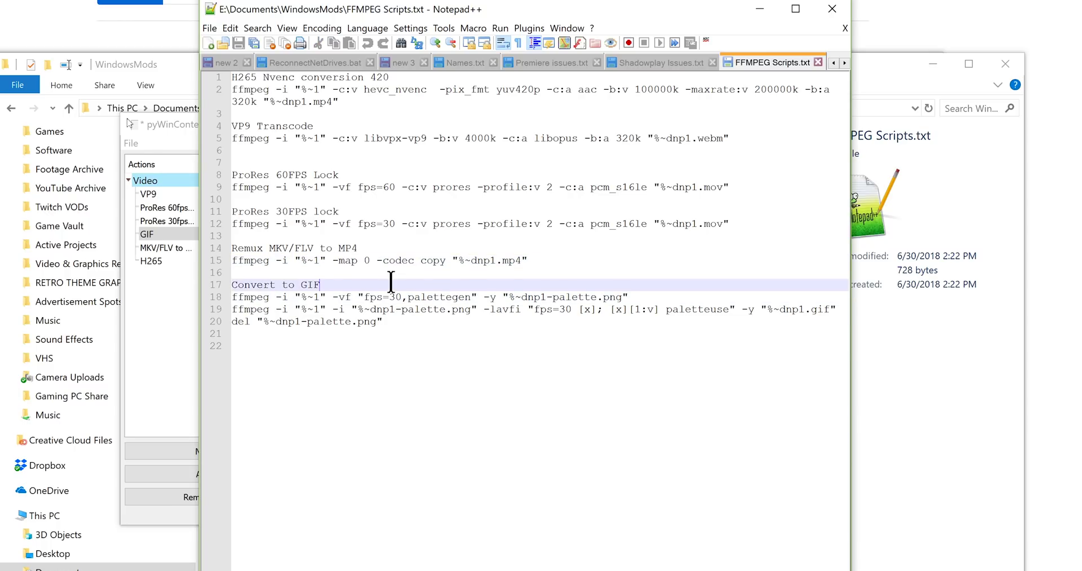
pyautogui.click(441, 263)
pyautogui.moveTo(429, 334); pyautogui.dragTo(338, 175)
pyautogui.click(338, 174)
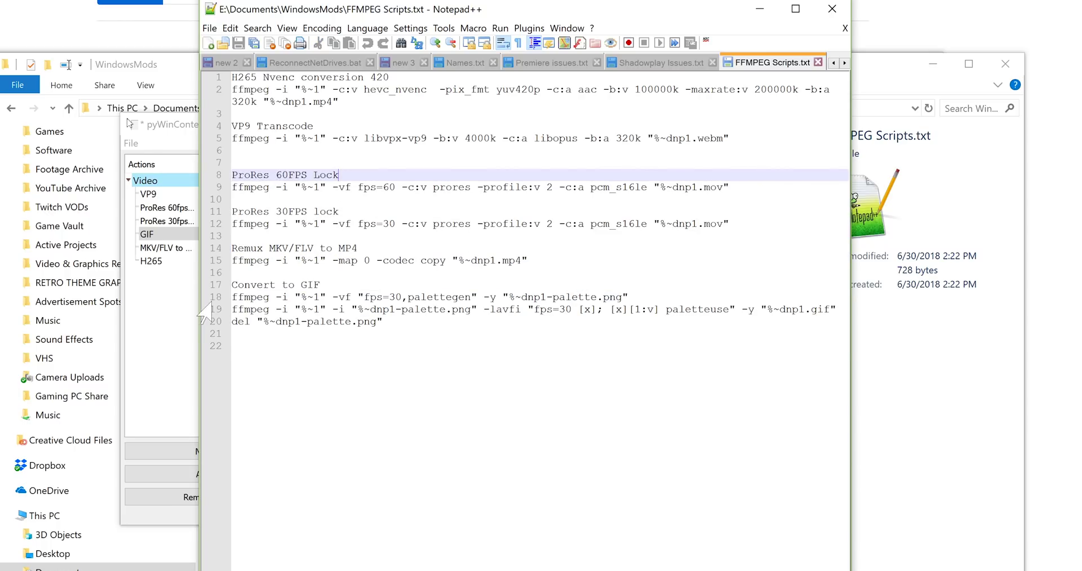
# Switch to File Explorer's bulk mkv folder, select the MKV files from (2) to (13), and run Video Transcode's Convert to GIF on them.
pyautogui.click(185, 334)
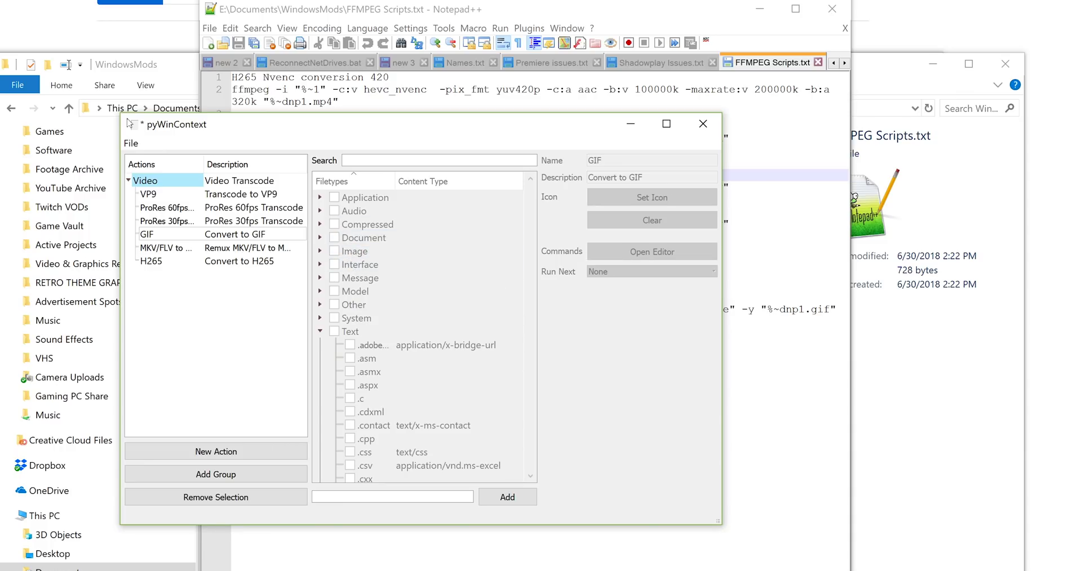
pyautogui.click(900, 417)
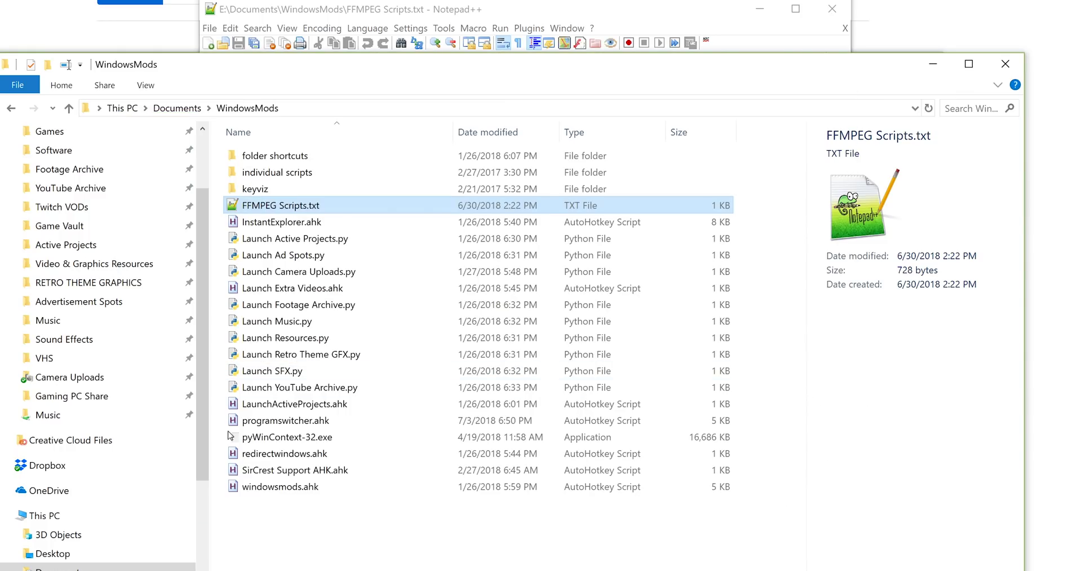
pyautogui.hotkey('alt', 'Tab')
pyautogui.doubleClick(189, 169)
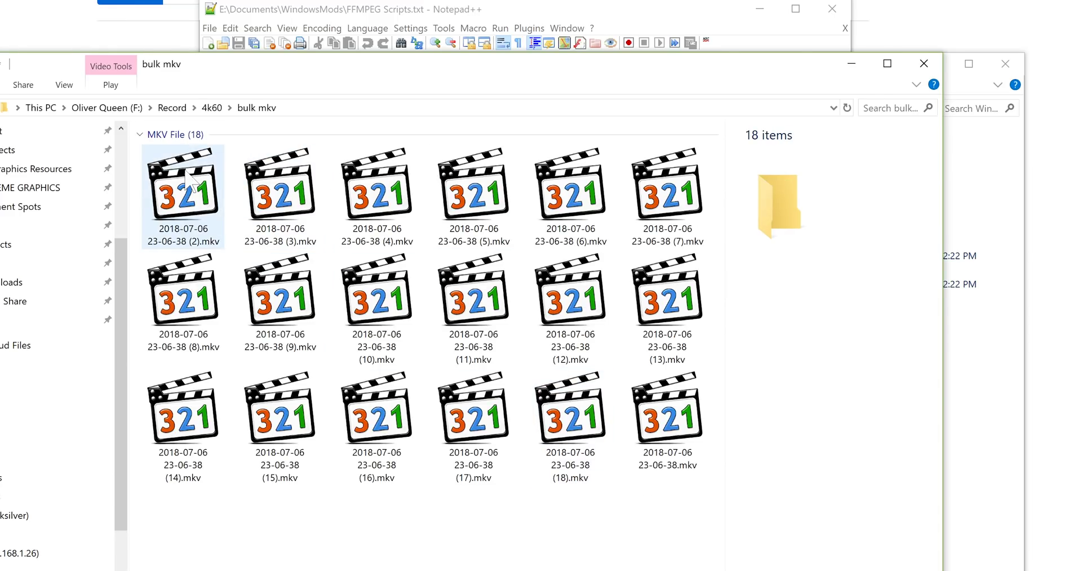
pyautogui.click(190, 183)
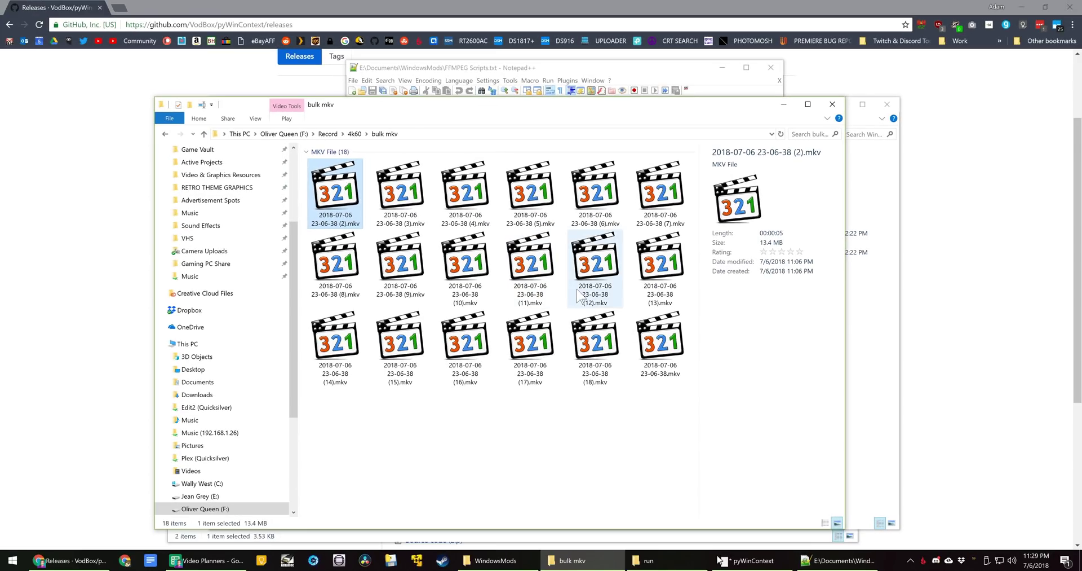
pyautogui.keyDown('shift'); pyautogui.click(642, 275); pyautogui.keyUp('shift')
pyautogui.rightClick(642, 259)
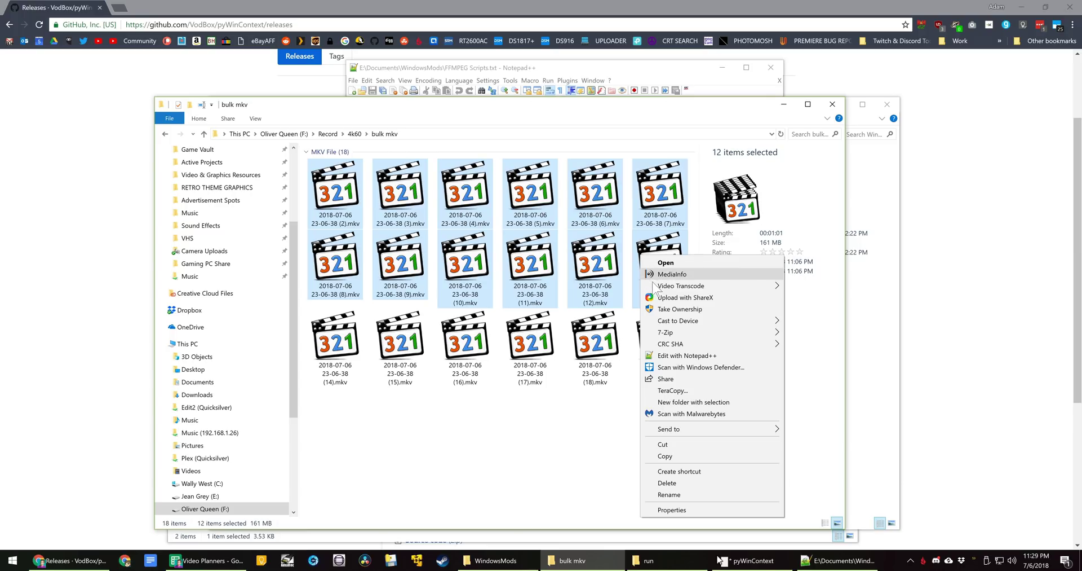
pyautogui.moveTo(682, 286)
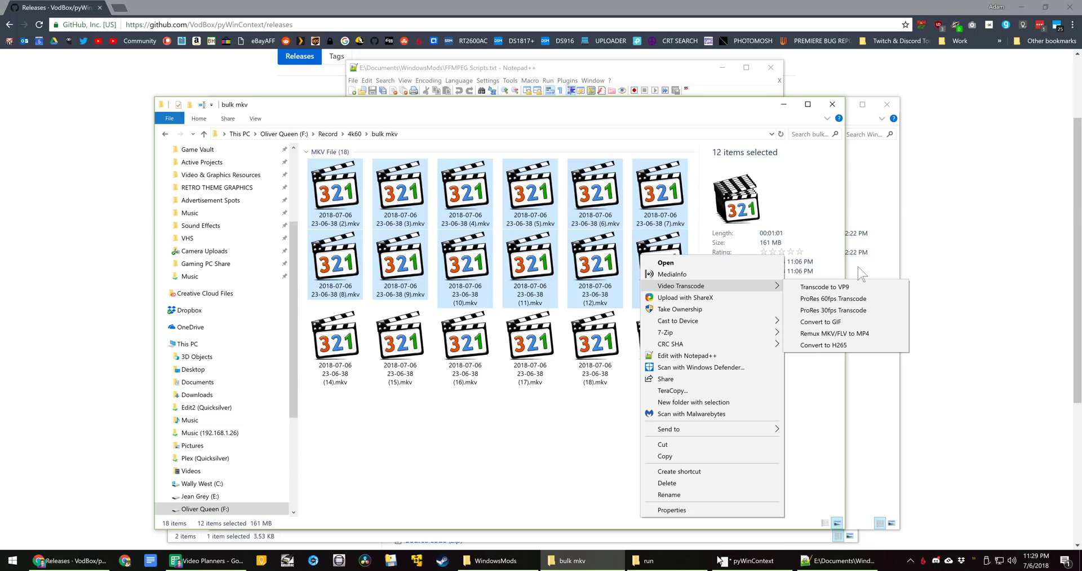
pyautogui.click(812, 321)
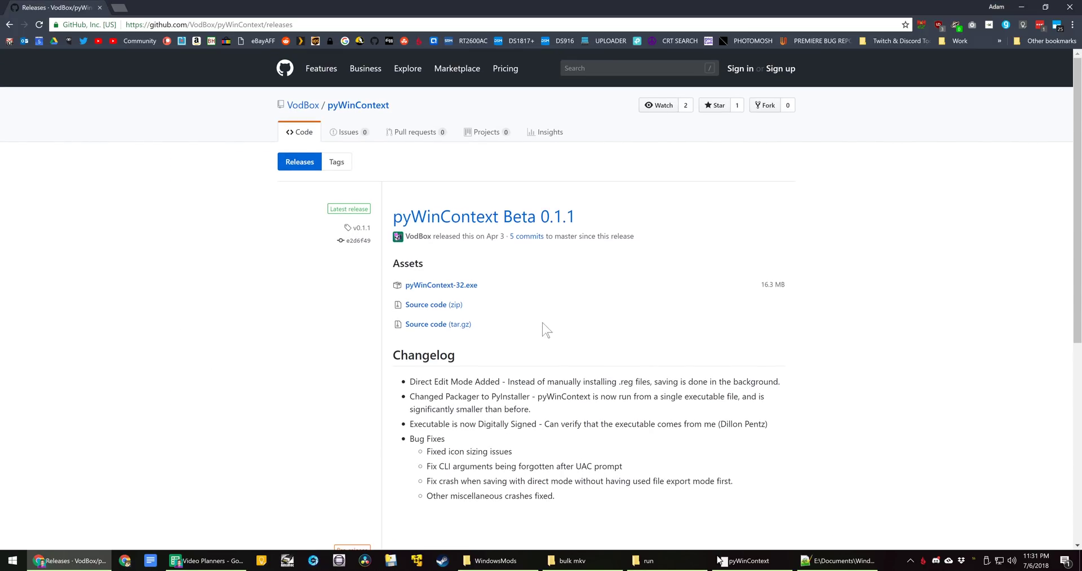
# Look through the pyWinContext Beta 0.1.1 and Beta 0.1.0 release entries on the GitHub releases page.
pyautogui.scroll(-4, 361, 260)
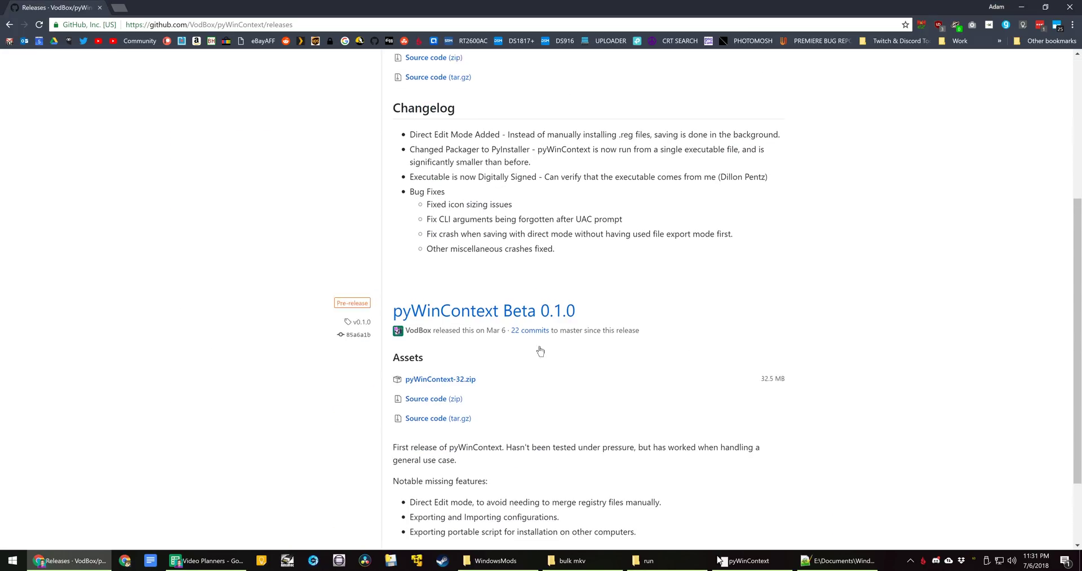
pyautogui.scroll(4, 539, 351)
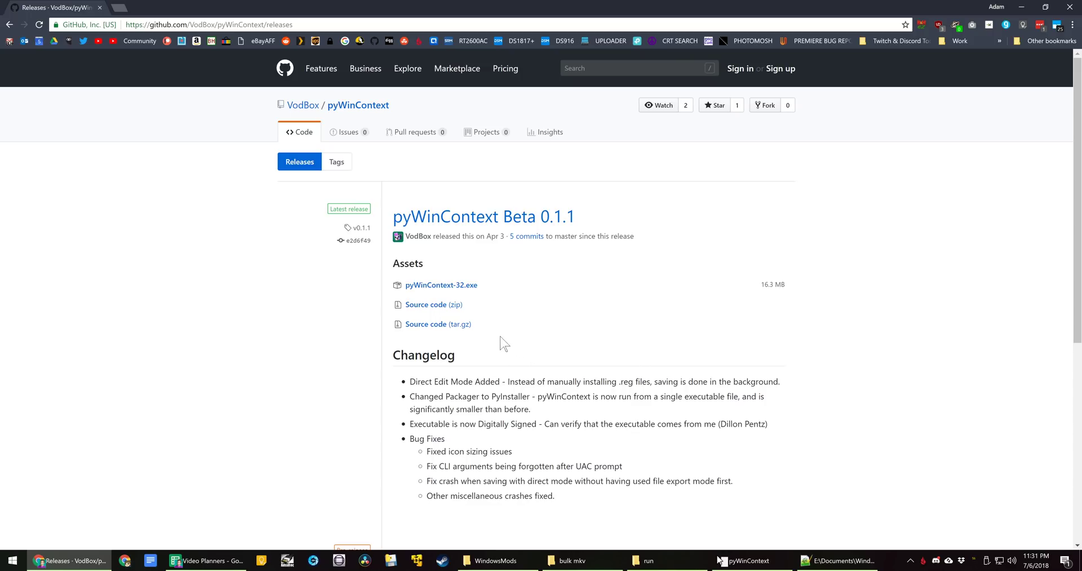
pyautogui.scroll(-5, 503, 342)
pyautogui.scroll(5, 503, 329)
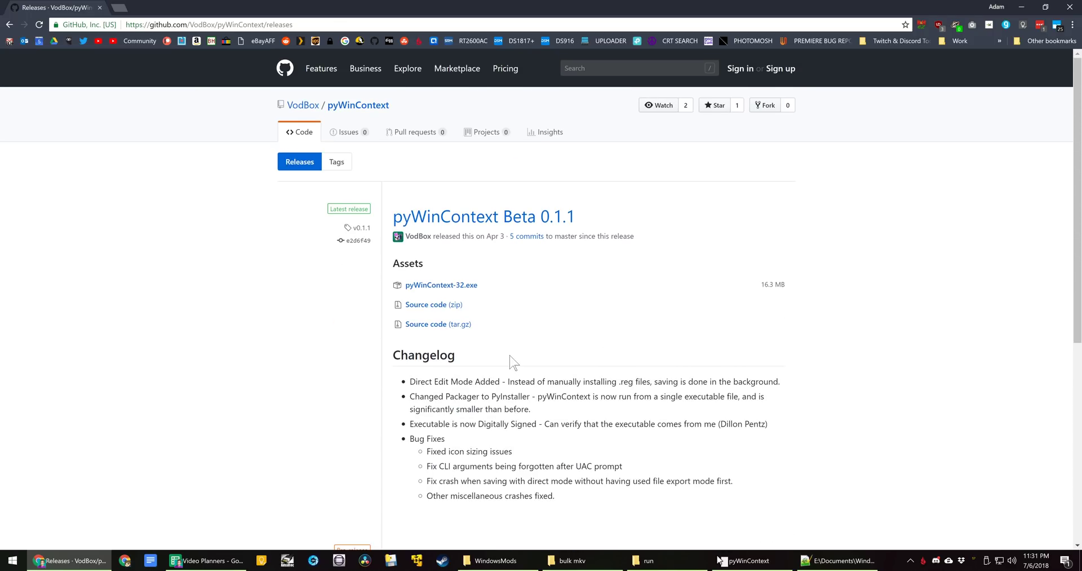